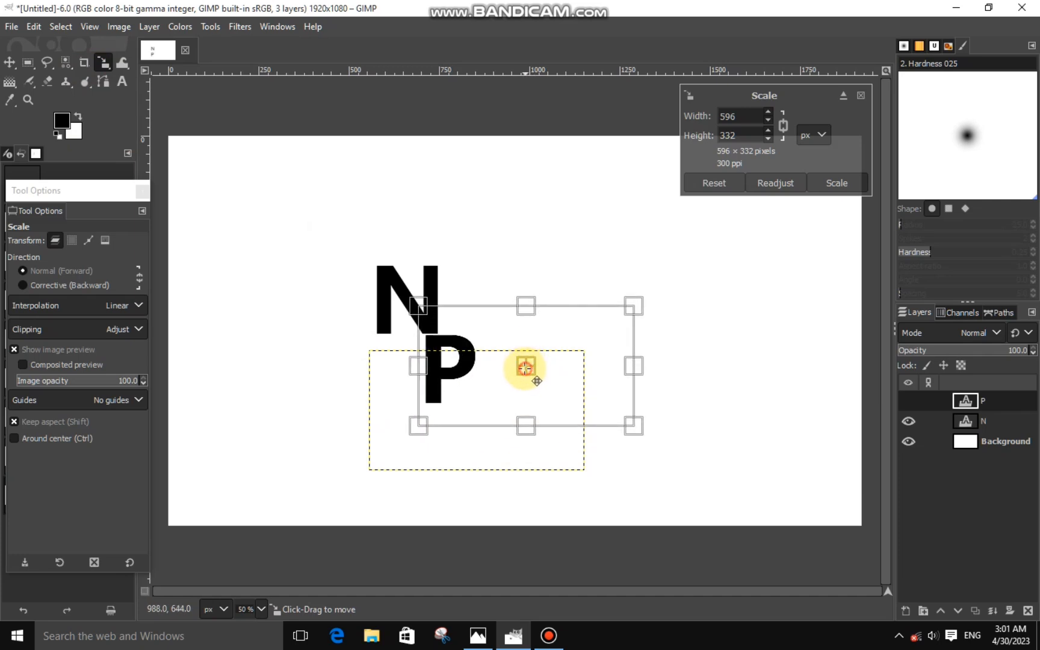
Step: Apply the P's move below the N's right stem and add a new transparent 1920 × 1080 layer
{"action": "left_click", "coordinate": [829, 183]}
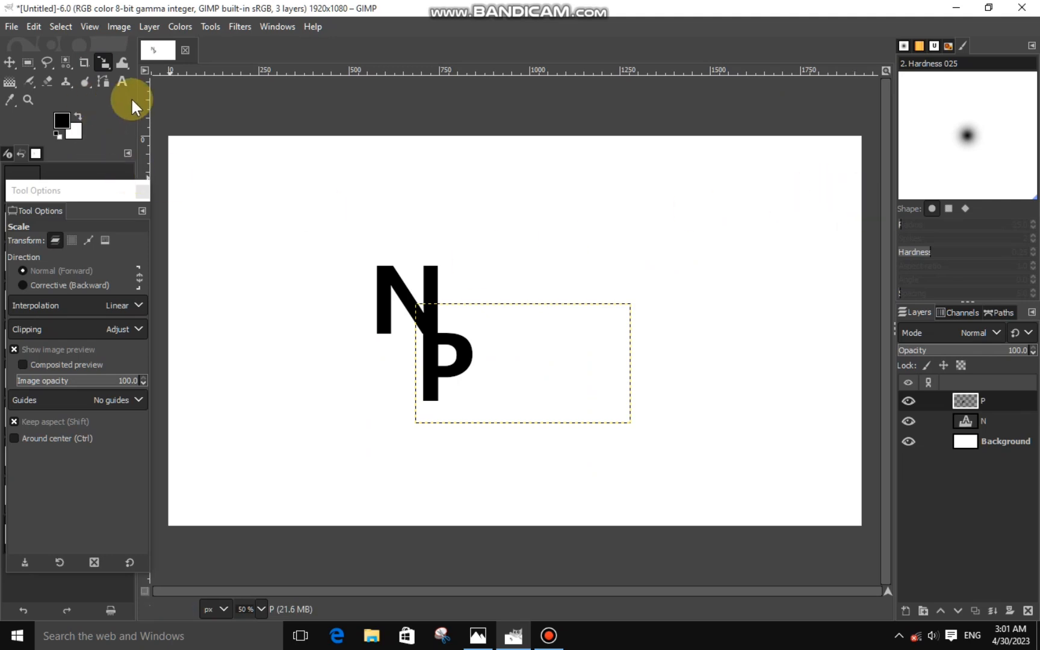
{"action": "left_click", "coordinate": [102, 83]}
{"action": "left_click", "coordinate": [904, 611]}
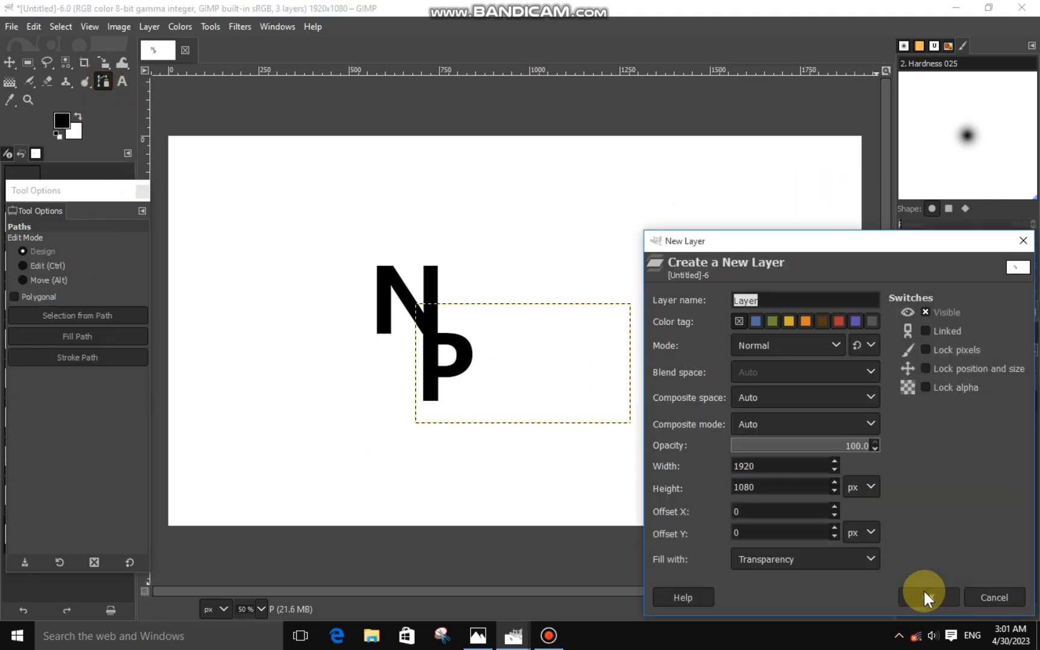
{"action": "left_click", "coordinate": [924, 596]}
{"action": "scroll", "coordinate": [452, 342], "scroll_direction": "up", "scroll_amount": 2}
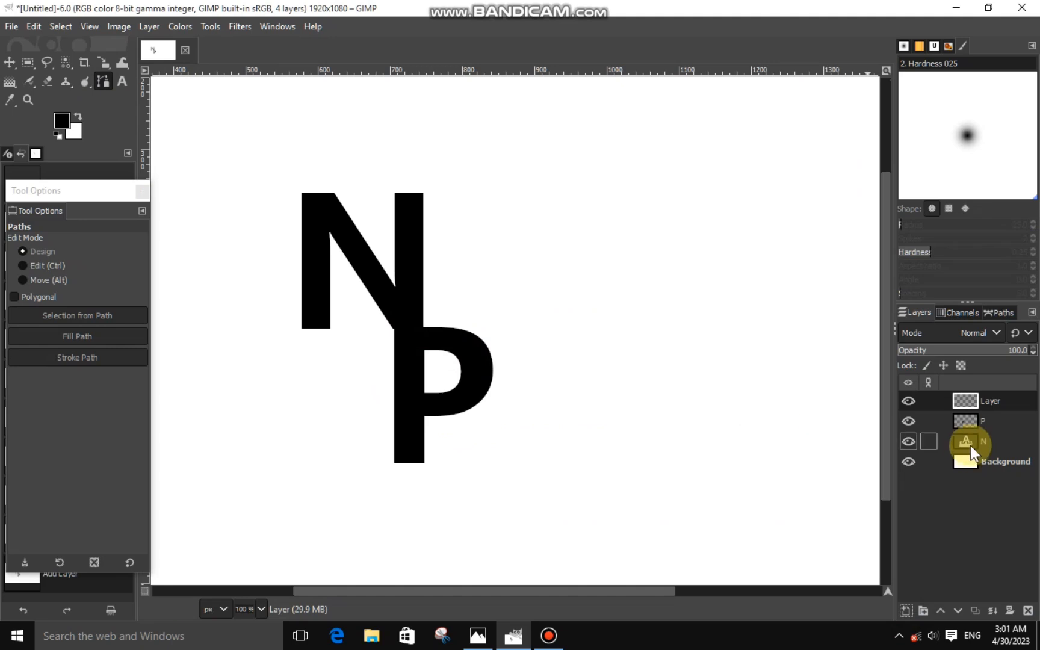
Step: Nudge the P layer slightly left with the Scale tool, keeping it at 596 × 332 px, to align it with the N's right stem
{"action": "left_click", "coordinate": [965, 424]}
{"action": "left_click", "coordinate": [413, 352]}
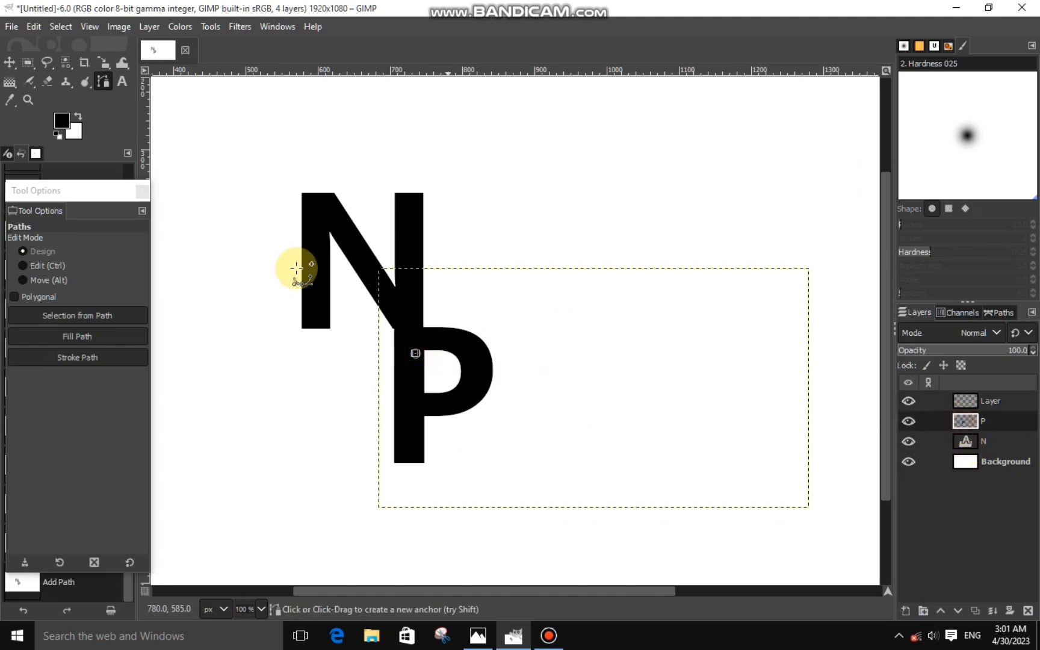
{"action": "left_click", "coordinate": [104, 63]}
{"action": "left_click", "coordinate": [510, 415]}
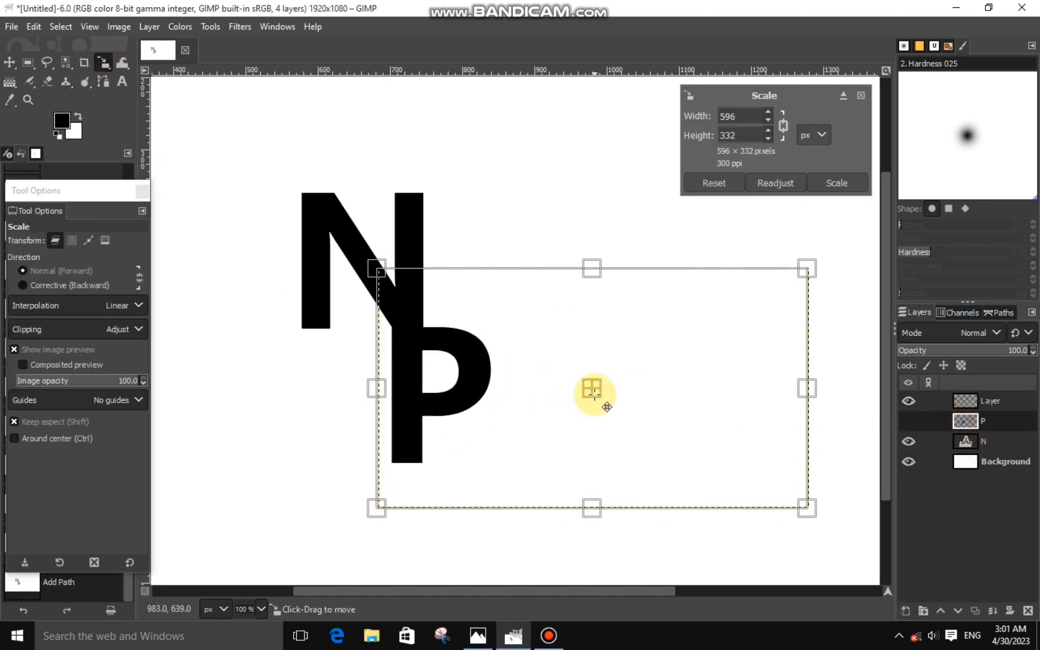
{"action": "left_click", "coordinate": [838, 185]}
Step: On the new layer, draw a diagonal path across the junction of N and P and bend it into an upward arc
{"action": "left_click", "coordinate": [975, 402]}
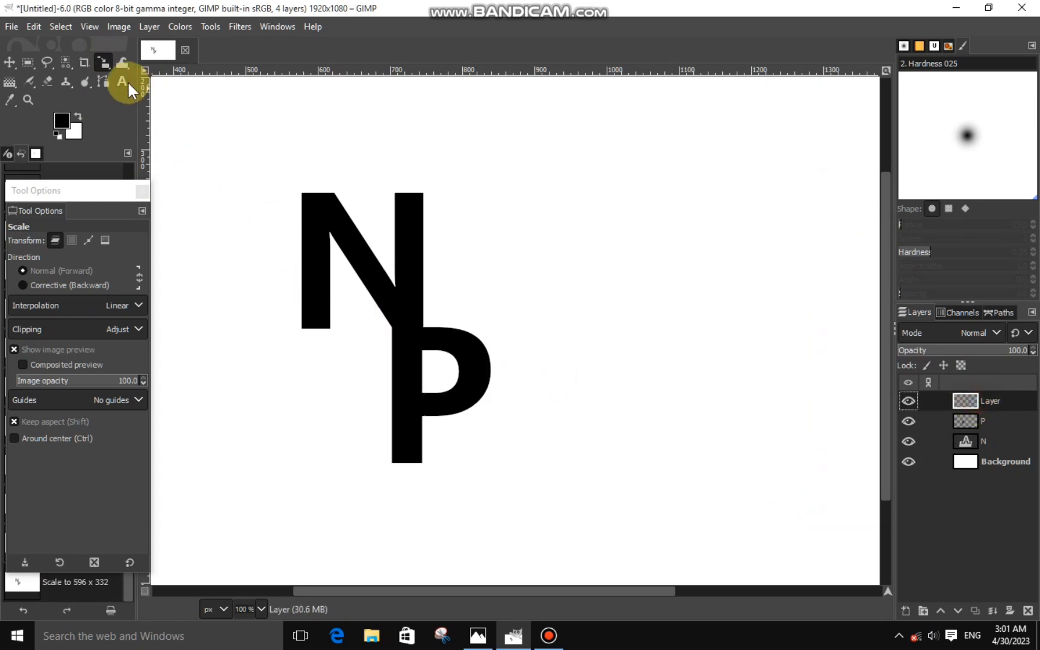
{"action": "left_click", "coordinate": [103, 81]}
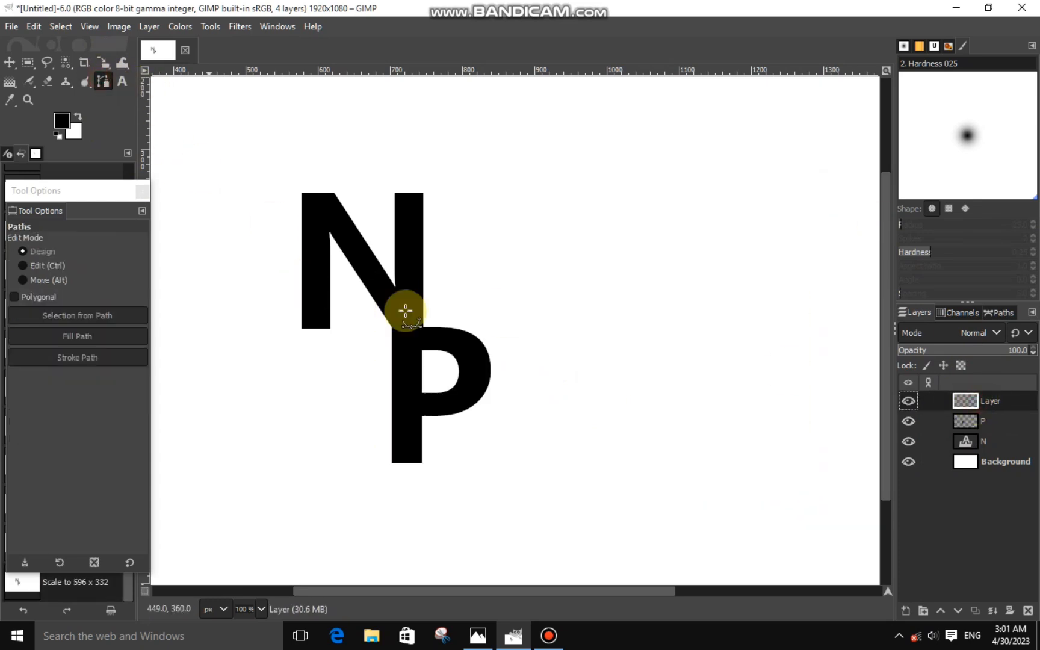
{"action": "left_click", "coordinate": [490, 291]}
{"action": "left_click_drag", "start_coordinate": [341, 346], "coordinate": [334, 357]}
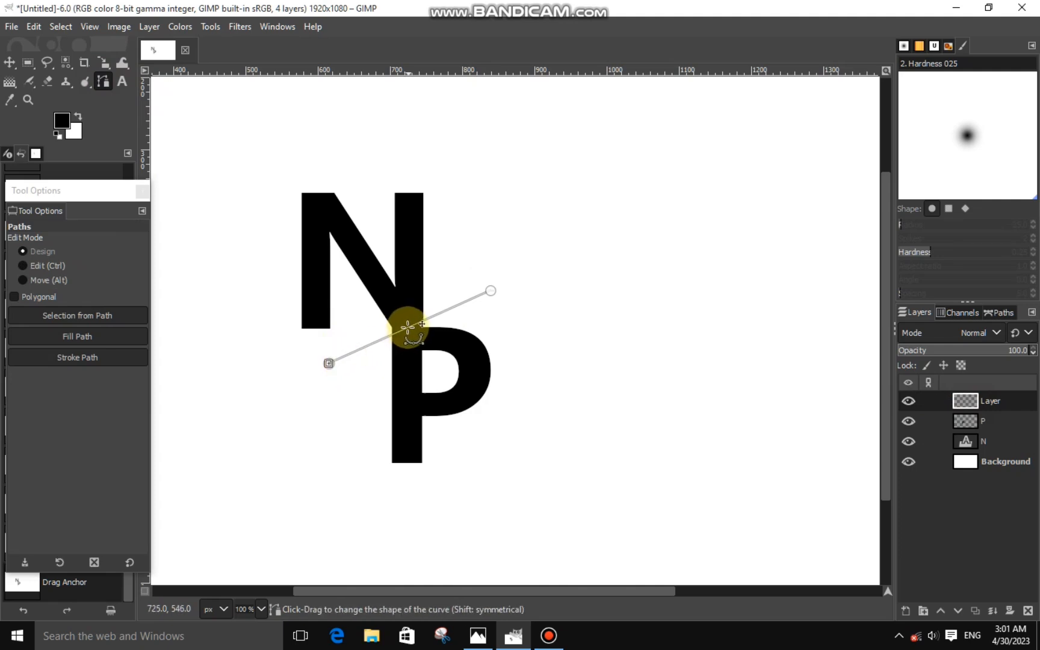
{"action": "left_click_drag", "start_coordinate": [409, 328], "coordinate": [400, 319]}
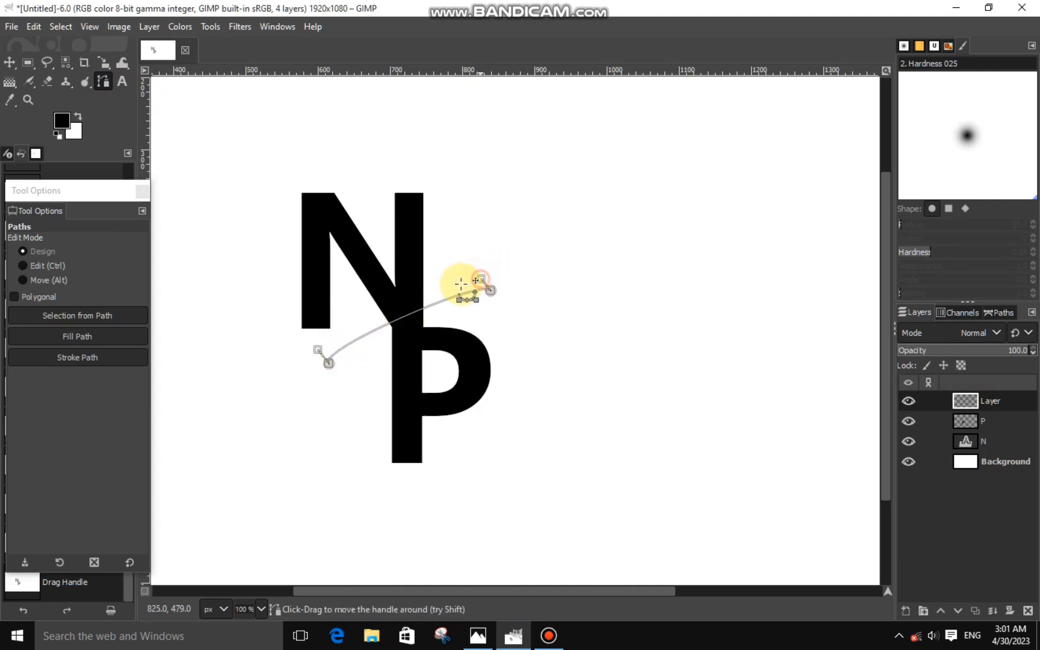
{"action": "left_click_drag", "start_coordinate": [480, 279], "coordinate": [422, 301]}
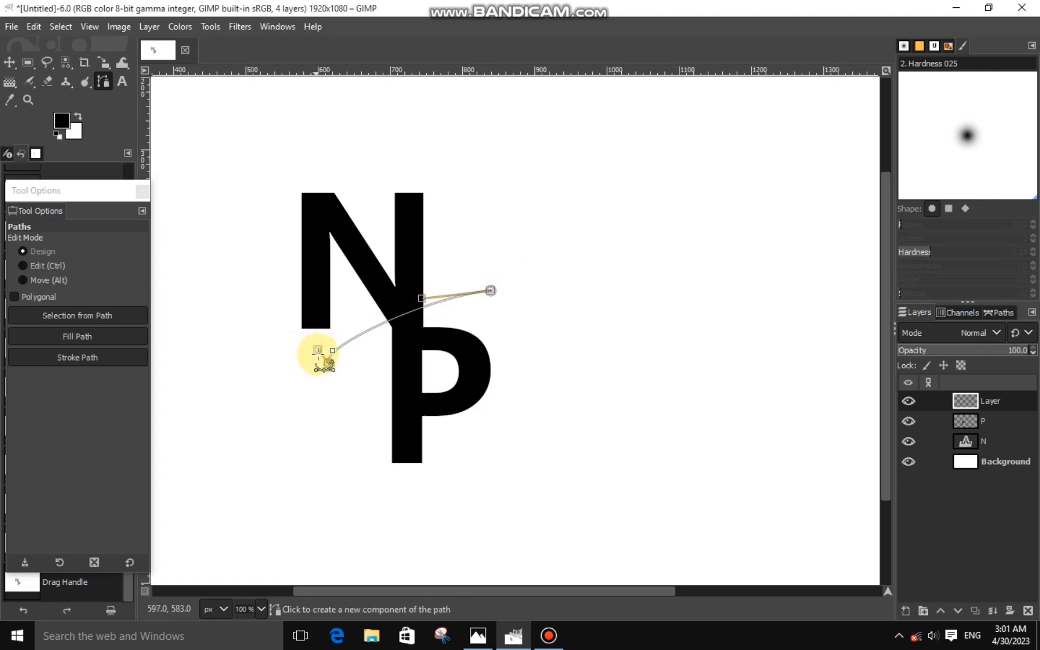
{"action": "left_click_drag", "start_coordinate": [317, 352], "coordinate": [361, 324]}
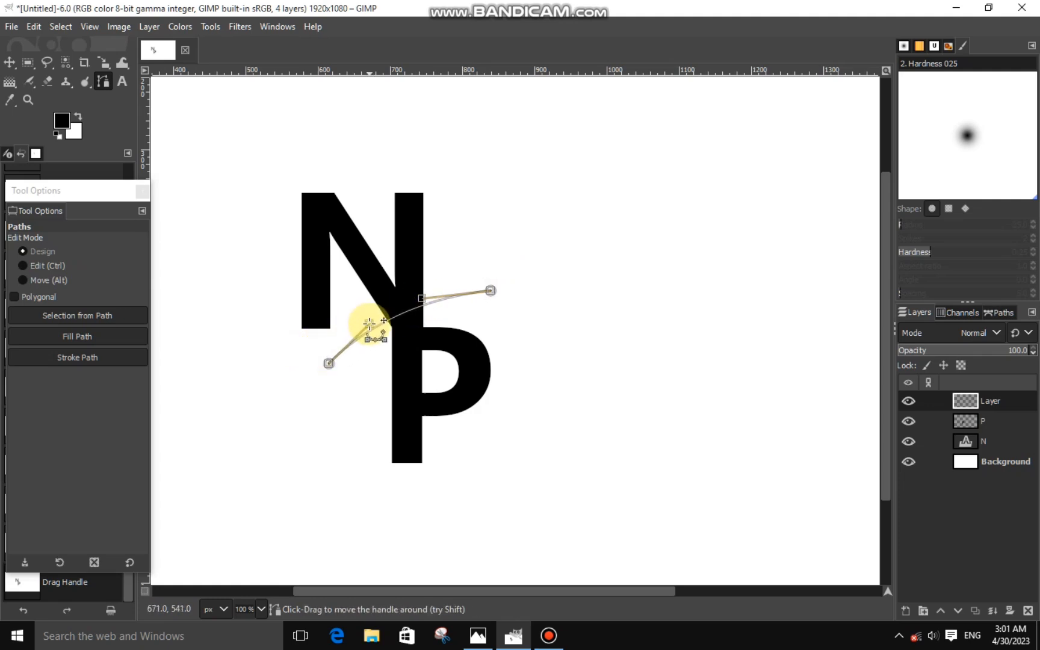
{"action": "left_click", "coordinate": [482, 313]}
{"action": "key", "text": "Delete"}
Step: Close the path between its two end anchors and bend the lower segment downward to form a slim lens shape
{"action": "left_click_drag", "start_coordinate": [491, 291], "coordinate": [342, 361]}
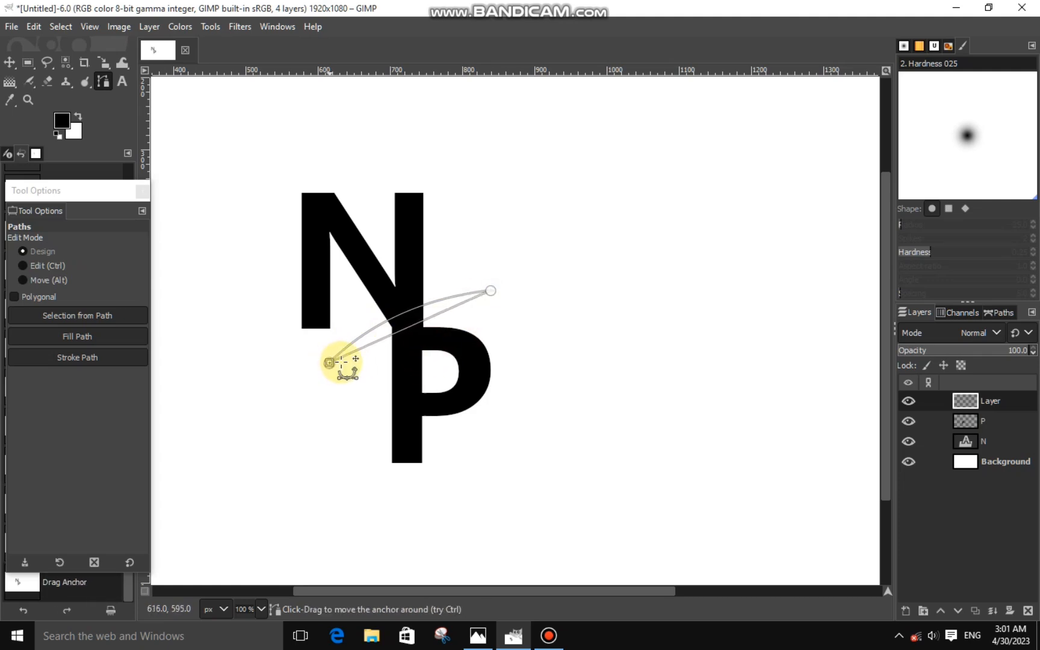
{"action": "left_click_drag", "start_coordinate": [404, 330], "coordinate": [410, 337]}
{"action": "left_click_drag", "start_coordinate": [492, 299], "coordinate": [482, 310]}
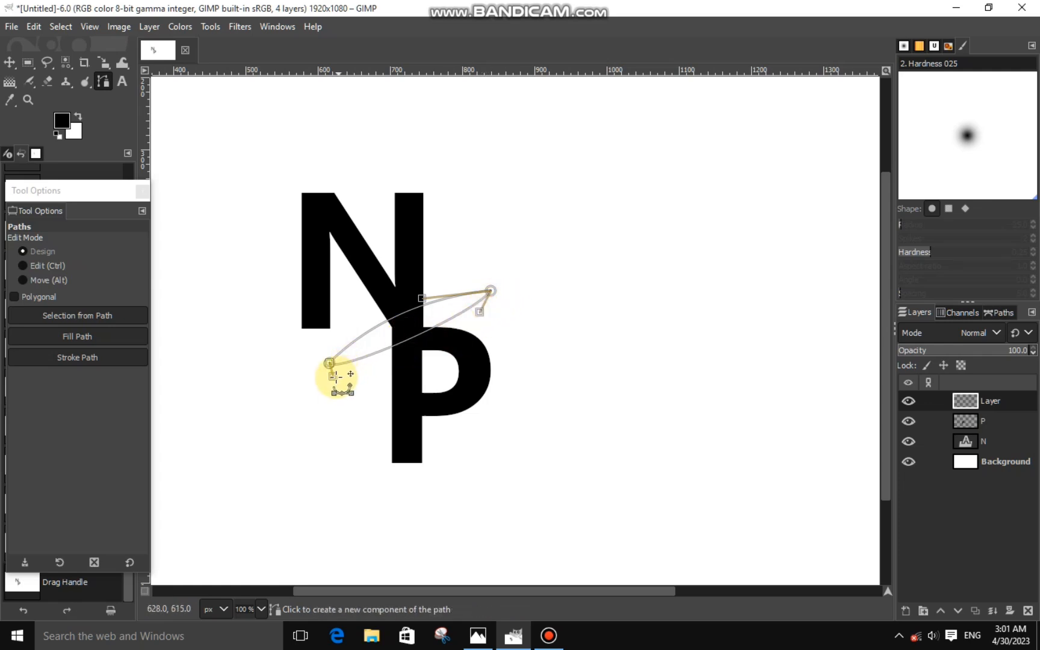
{"action": "left_click_drag", "start_coordinate": [334, 376], "coordinate": [359, 366]}
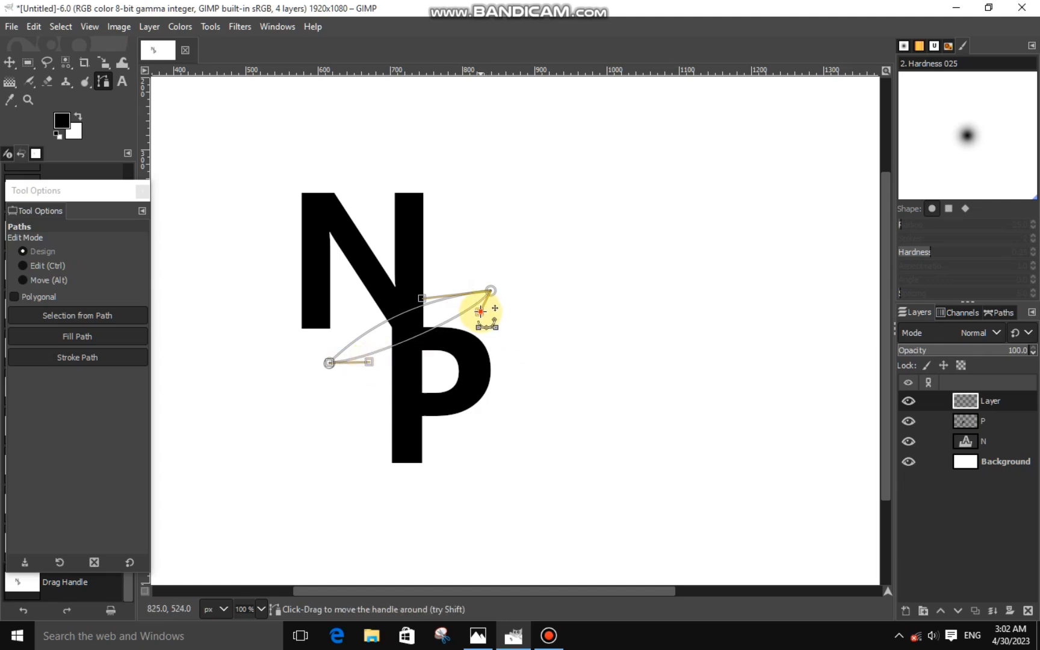
{"action": "left_click", "coordinate": [490, 336]}
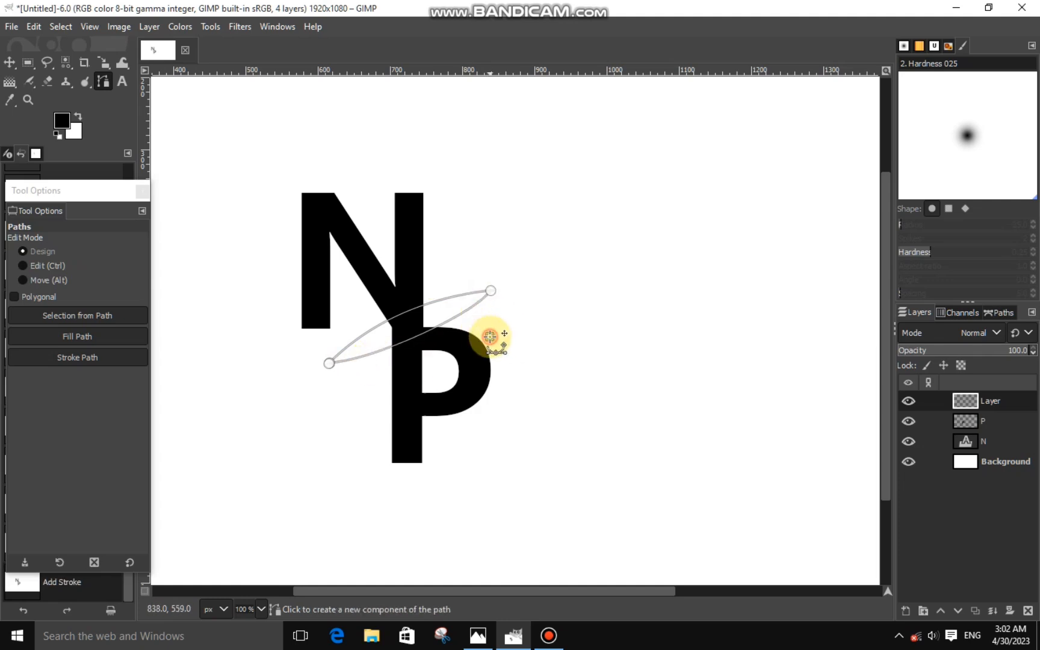
{"action": "key", "text": "Delete"}
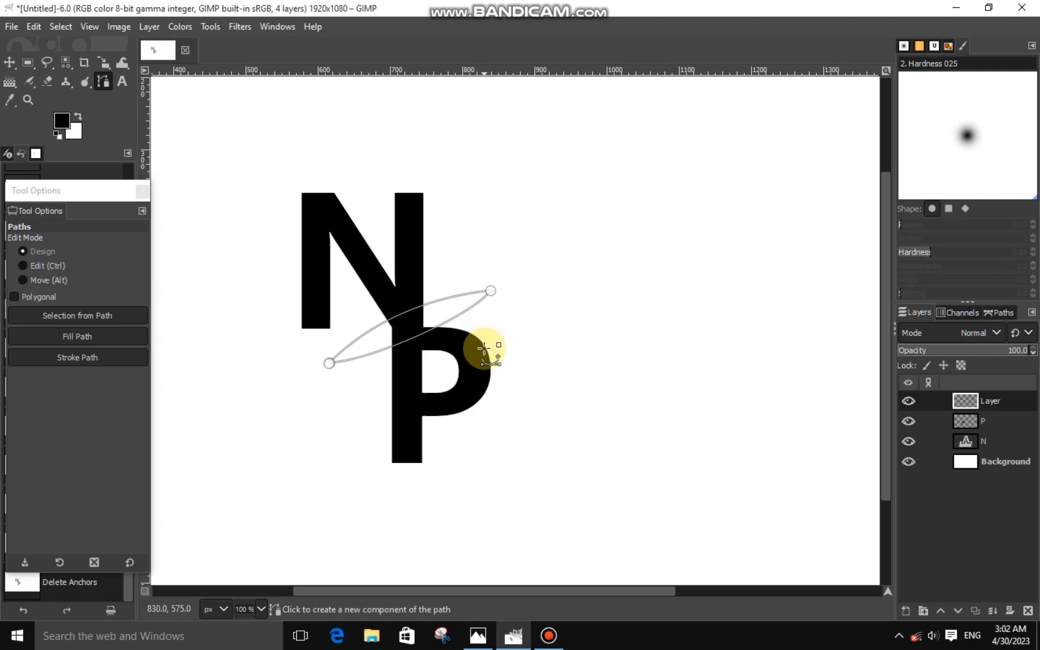
Step: Fill the lens shape with the black foreground color and clear the selection
{"action": "right_click", "coordinate": [444, 326]}
{"action": "mouse_move", "coordinate": [472, 362]}
{"action": "left_click", "coordinate": [595, 424]}
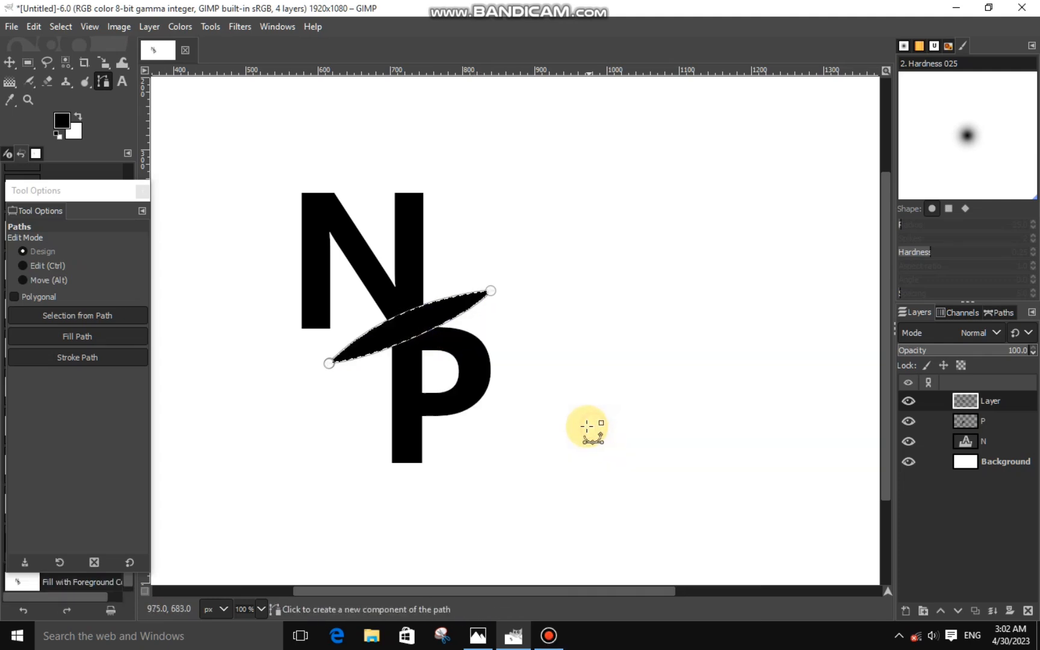
{"action": "left_click", "coordinate": [9, 62]}
{"action": "key", "text": "ctrl+shift+a"}
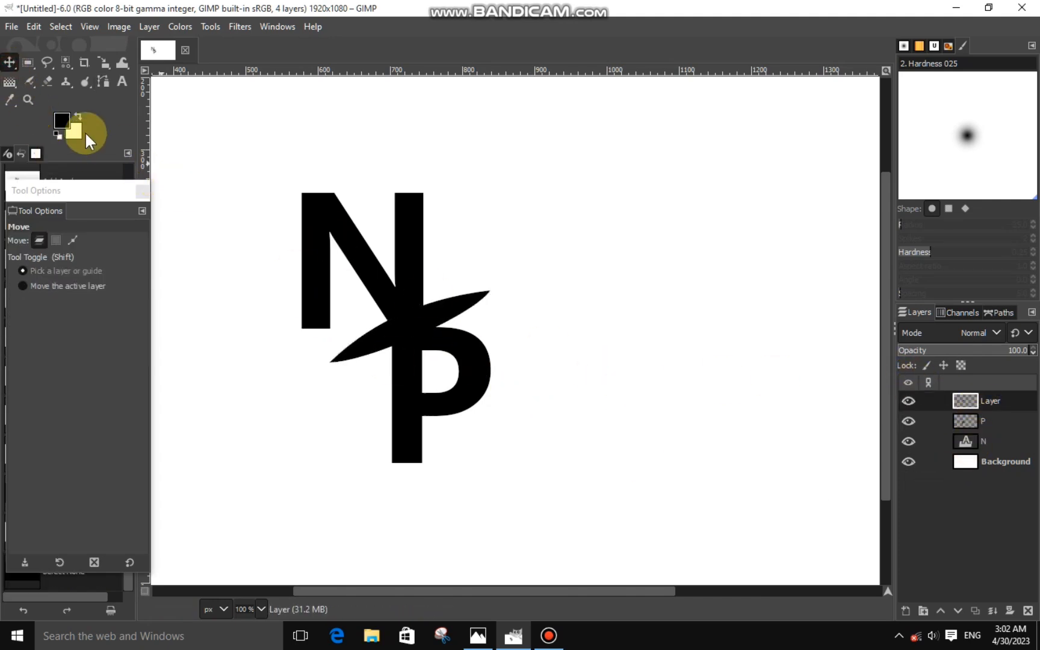
Step: Select a thin diagonal strip running lengthwise through the middle of the lens shape with Free Select
{"action": "left_click", "coordinate": [47, 62]}
{"action": "scroll", "coordinate": [484, 317], "scroll_direction": "up", "scroll_amount": 2}
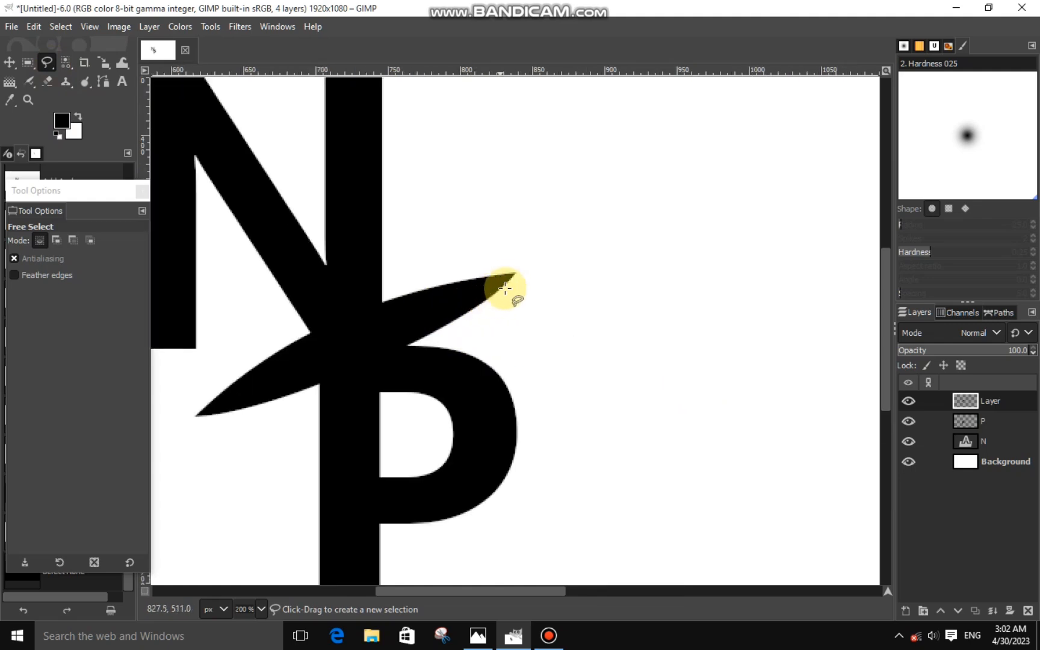
{"action": "left_click", "coordinate": [517, 266]}
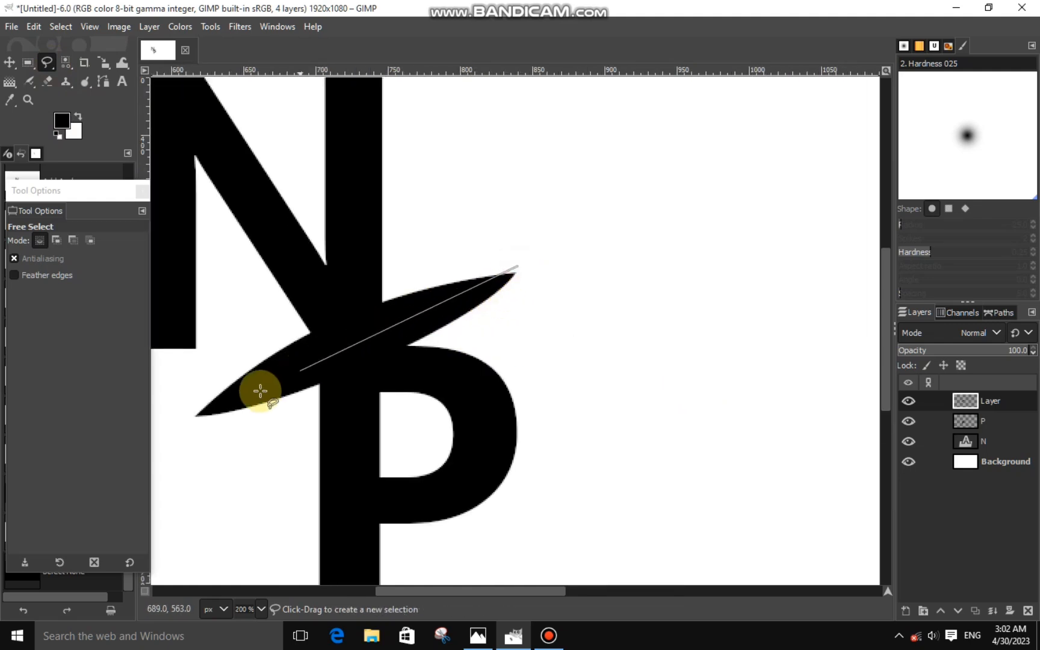
{"action": "left_click", "coordinate": [185, 426]}
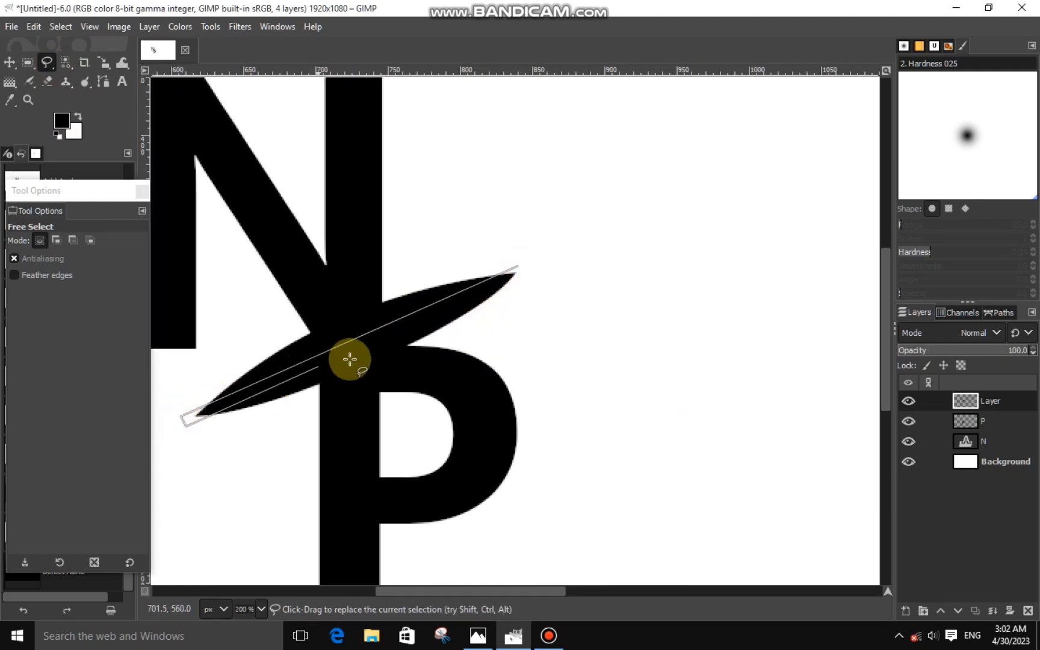
{"action": "left_click", "coordinate": [517, 267]}
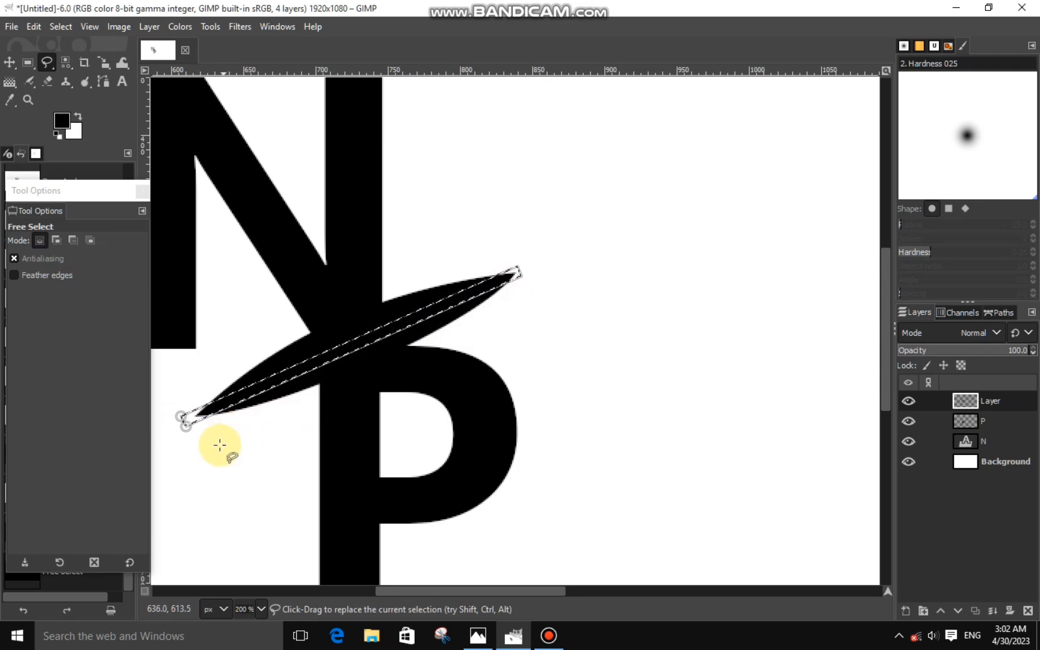
{"action": "left_click", "coordinate": [181, 416]}
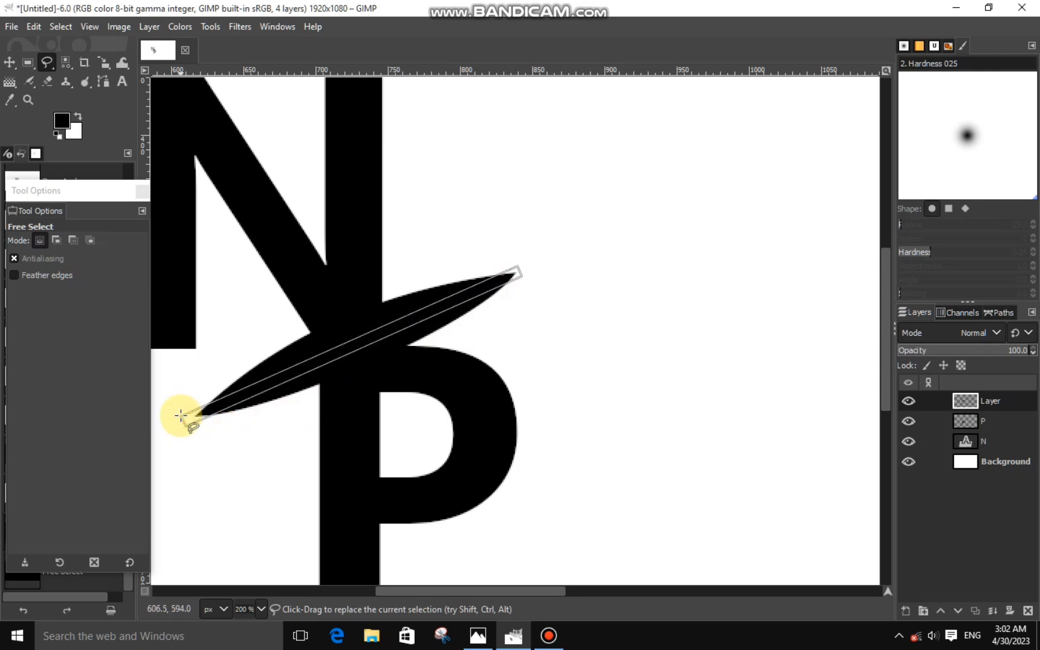
{"action": "key", "text": "Return"}
Step: Cut the selected strip out of the lens shape's layer and out of the N layer
{"action": "right_click", "coordinate": [312, 391]}
{"action": "mouse_move", "coordinate": [360, 429]}
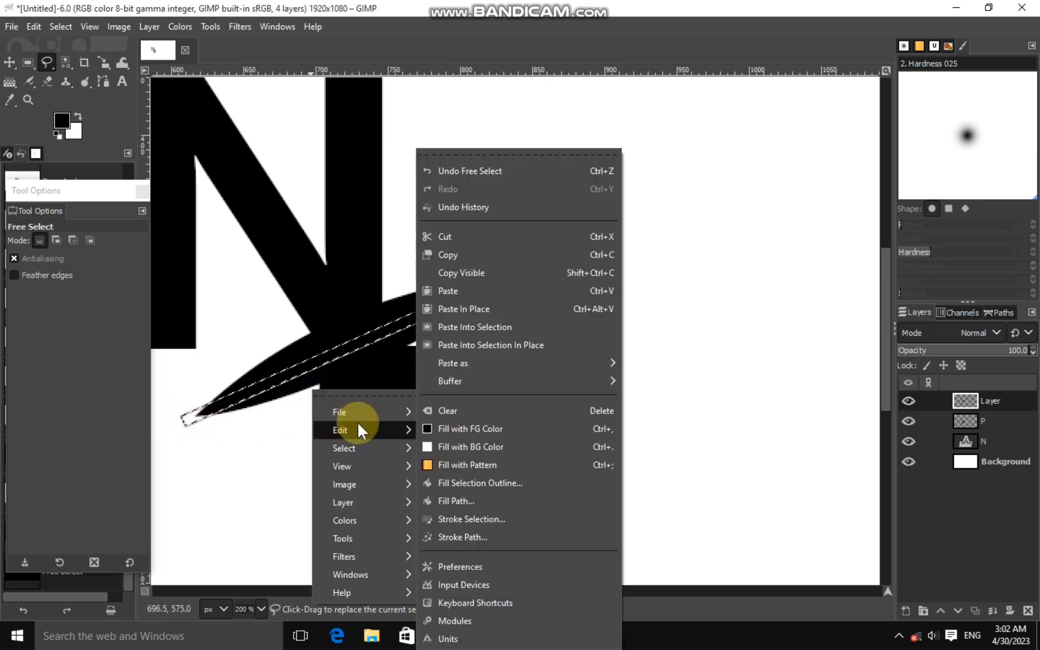
{"action": "left_click", "coordinate": [443, 236]}
{"action": "left_click", "coordinate": [966, 436]}
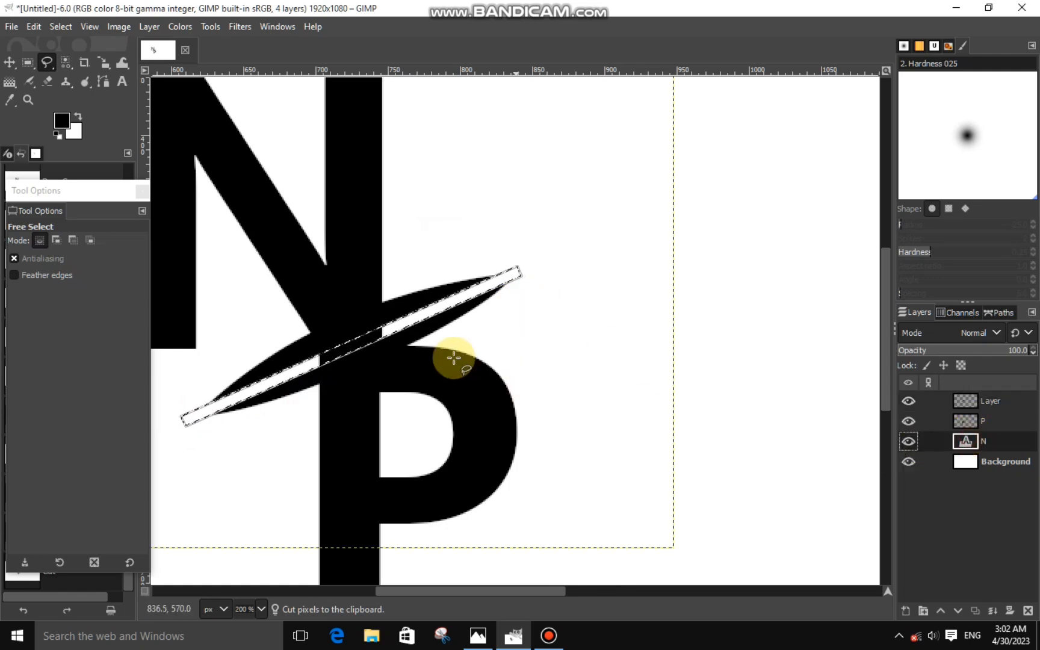
{"action": "right_click", "coordinate": [463, 362]}
{"action": "mouse_move", "coordinate": [497, 395]}
{"action": "left_click", "coordinate": [608, 246]}
Step: Cut the same strip out of the P layer and clear the selection
{"action": "left_click", "coordinate": [967, 415]}
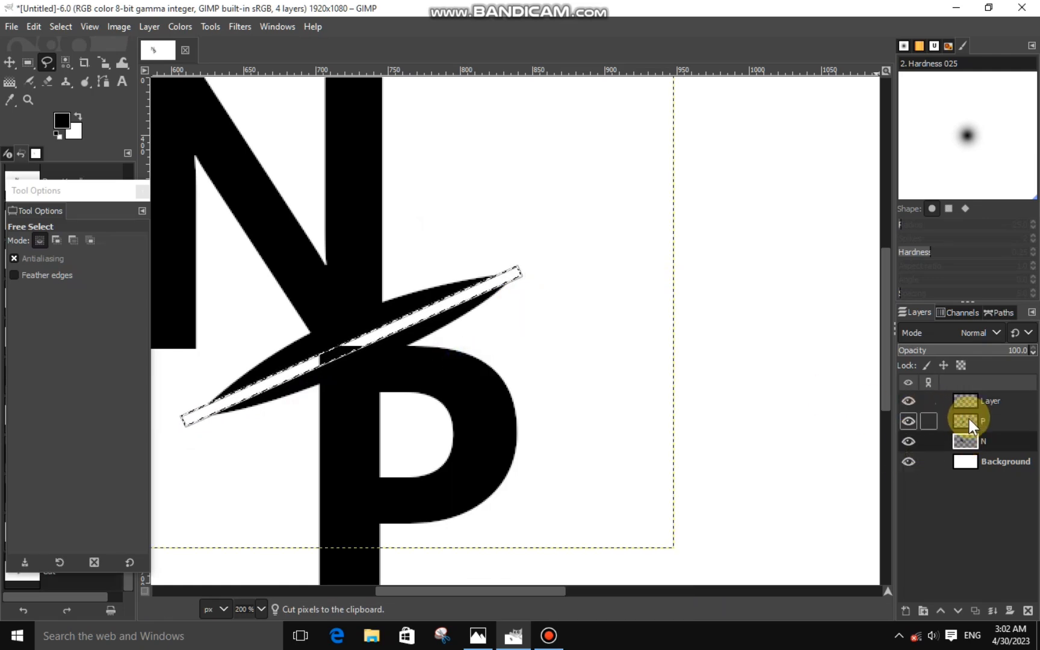
{"action": "right_click", "coordinate": [330, 364]}
{"action": "mouse_move", "coordinate": [385, 408]}
{"action": "left_click", "coordinate": [472, 240]}
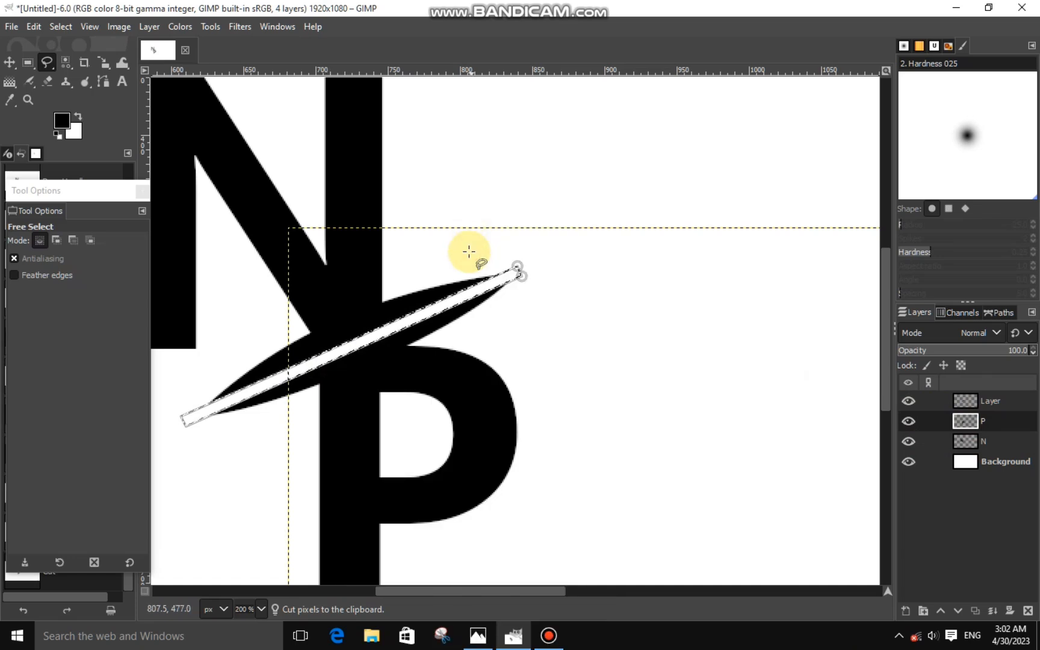
{"action": "key", "text": "shift+ctrl+a"}
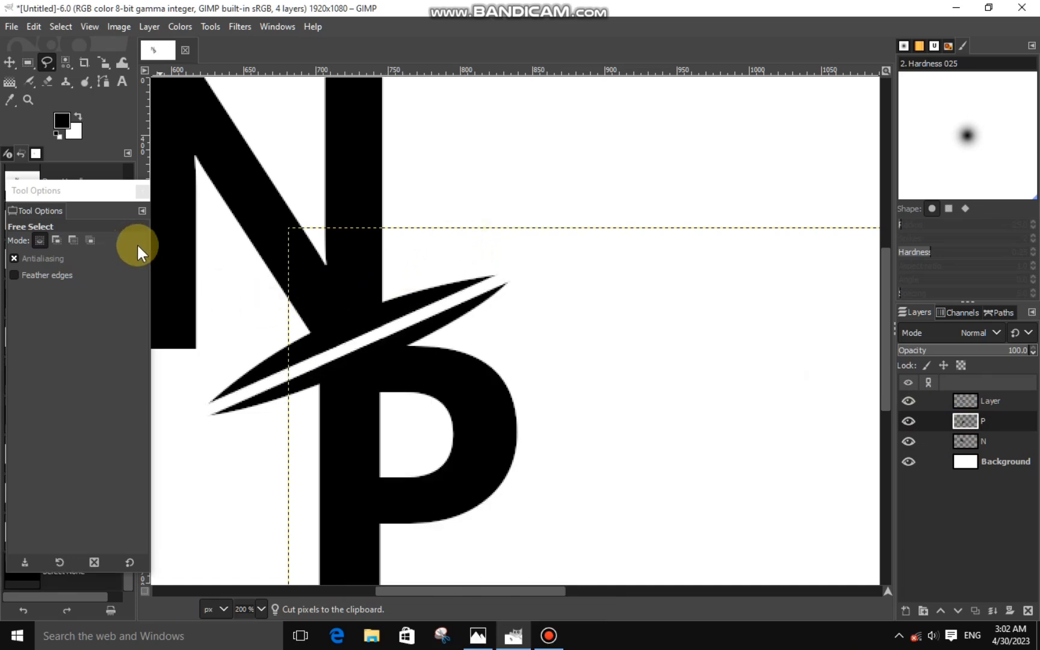
Step: Merge the lens layer down into the P layer and merge the result down into the N layer
{"action": "key", "text": "minus"}
{"action": "key", "text": "minus"}
{"action": "key", "text": "minus"}
{"action": "key", "text": "minus"}
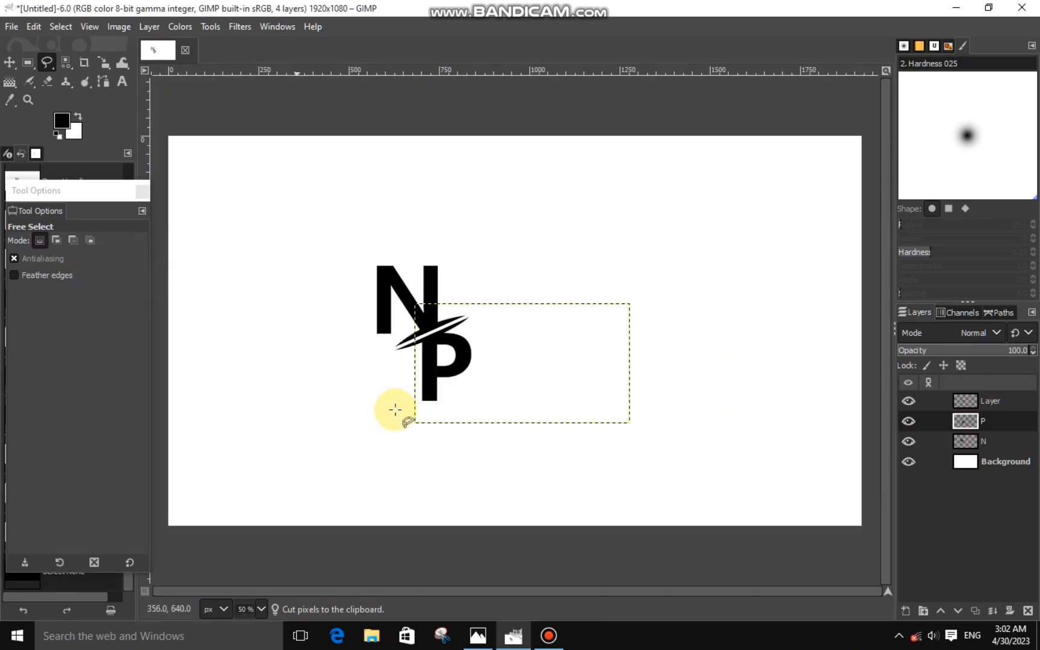
{"action": "left_click", "coordinate": [986, 400]}
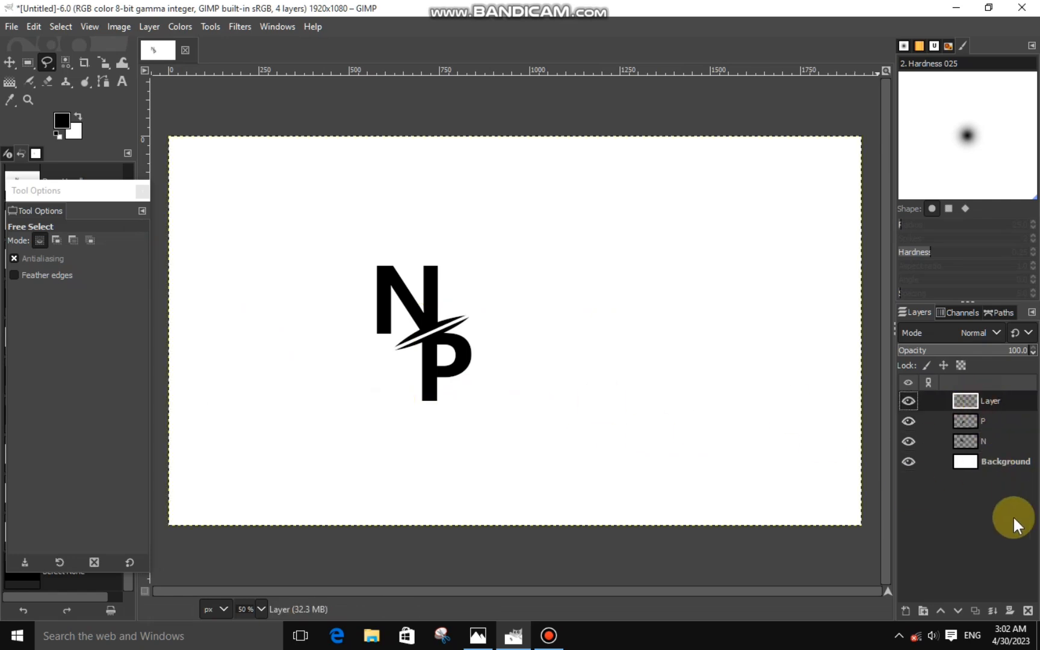
{"action": "right_click", "coordinate": [966, 404]}
{"action": "left_click", "coordinate": [864, 183]}
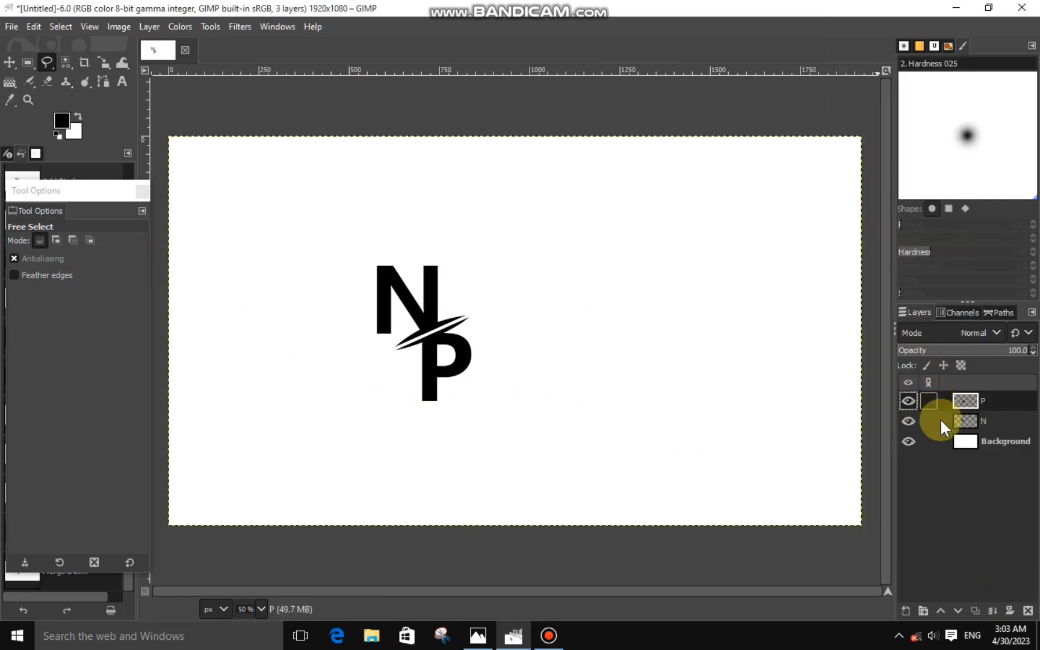
{"action": "right_click", "coordinate": [960, 400]}
{"action": "left_click", "coordinate": [866, 184]}
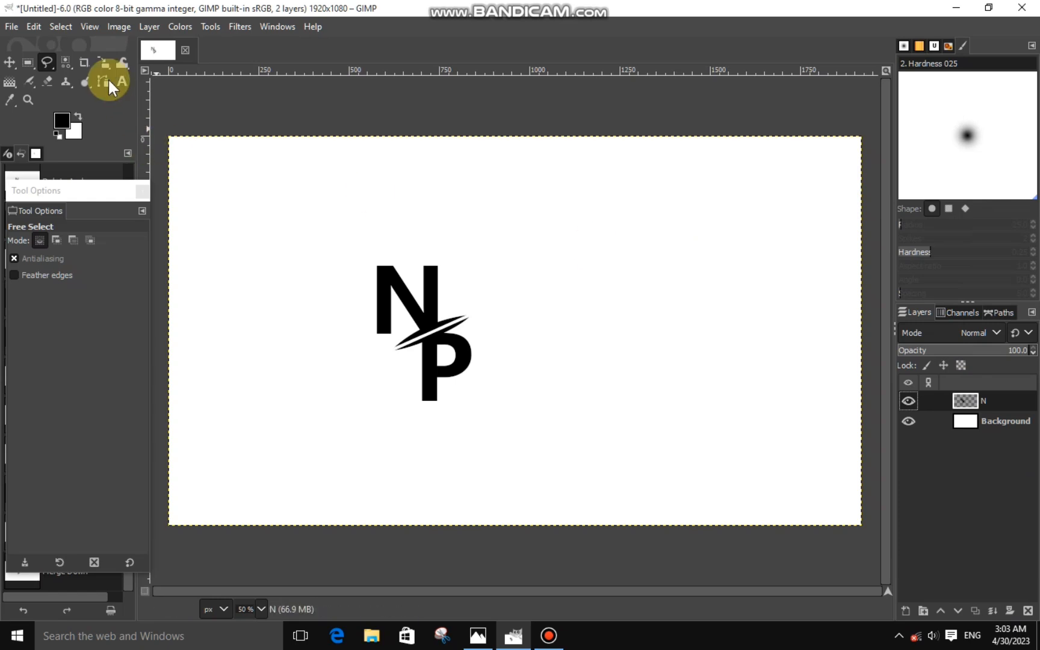
Step: Add the text "N P LOGO DESIGN" in Ebrima Bold, 62 px, in a text box just below the NP monogram
{"action": "left_click", "coordinate": [122, 82]}
{"action": "mouse_move", "coordinate": [317, 396]}
{"action": "left_mouse_down"}
{"action": "mouse_move", "coordinate": [537, 462]}
{"action": "mouse_move", "coordinate": [632, 478]}
{"action": "left_mouse_up"}
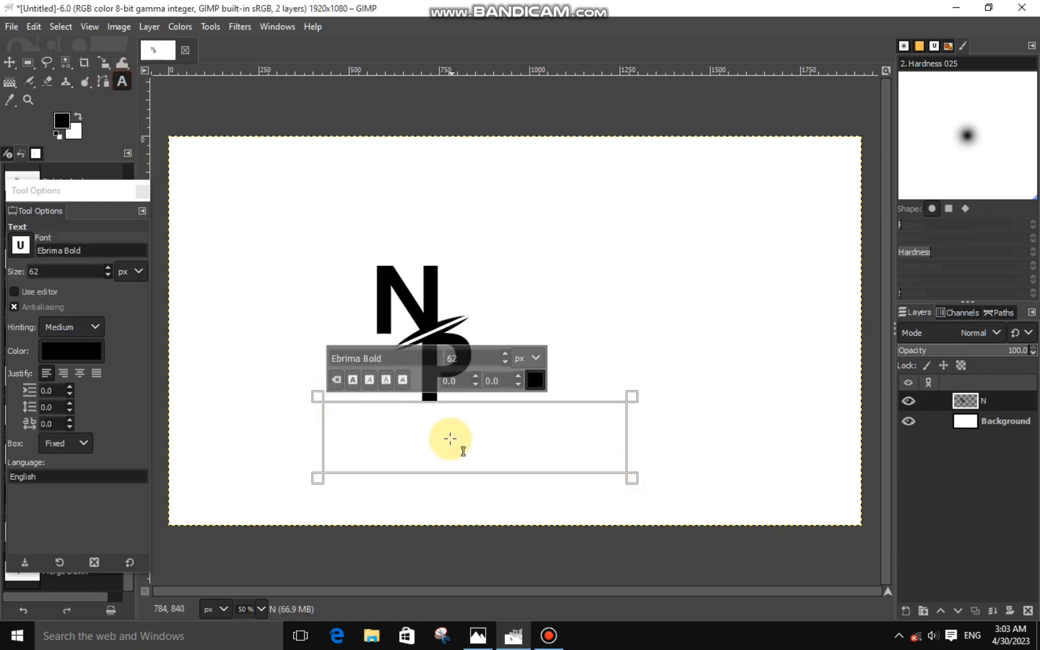
{"action": "type", "text": "N P LO"}
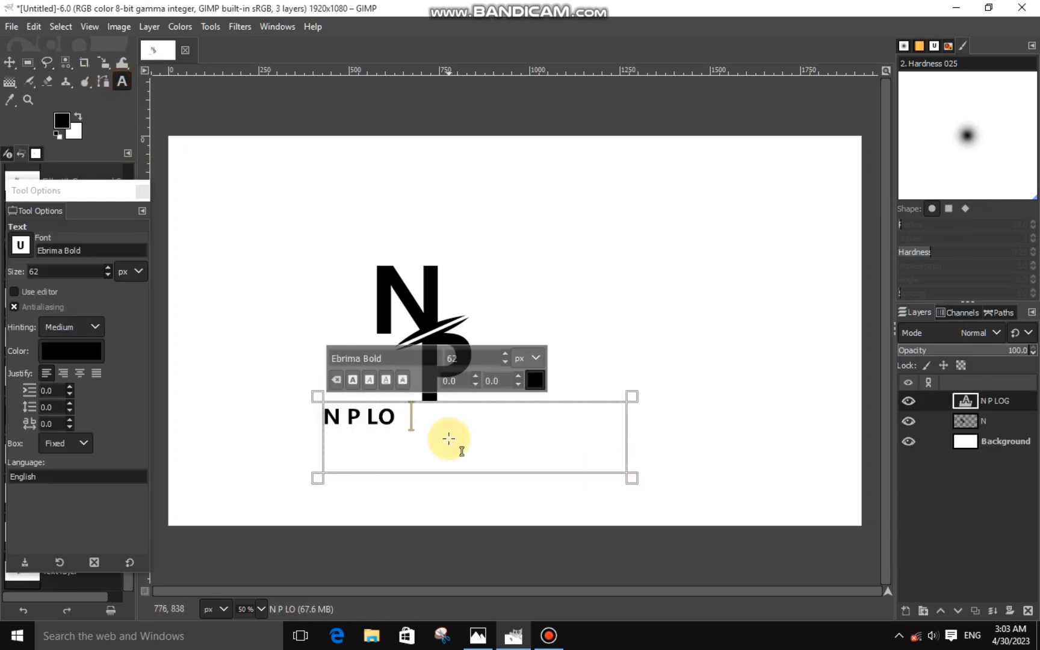
{"action": "type", "text": "GO DESIGN"}
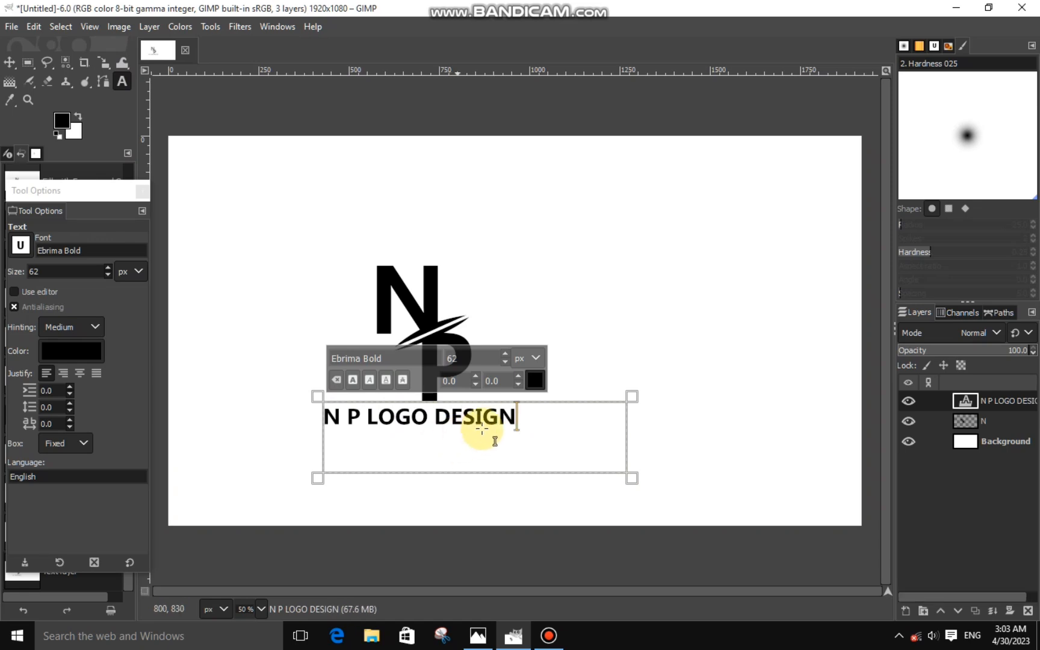
Step: Set the caption "N P LOGO DESIGN" to 50 px and widen the spacing between its letters
{"action": "left_click_drag", "start_coordinate": [534, 441], "coordinate": [336, 464]}
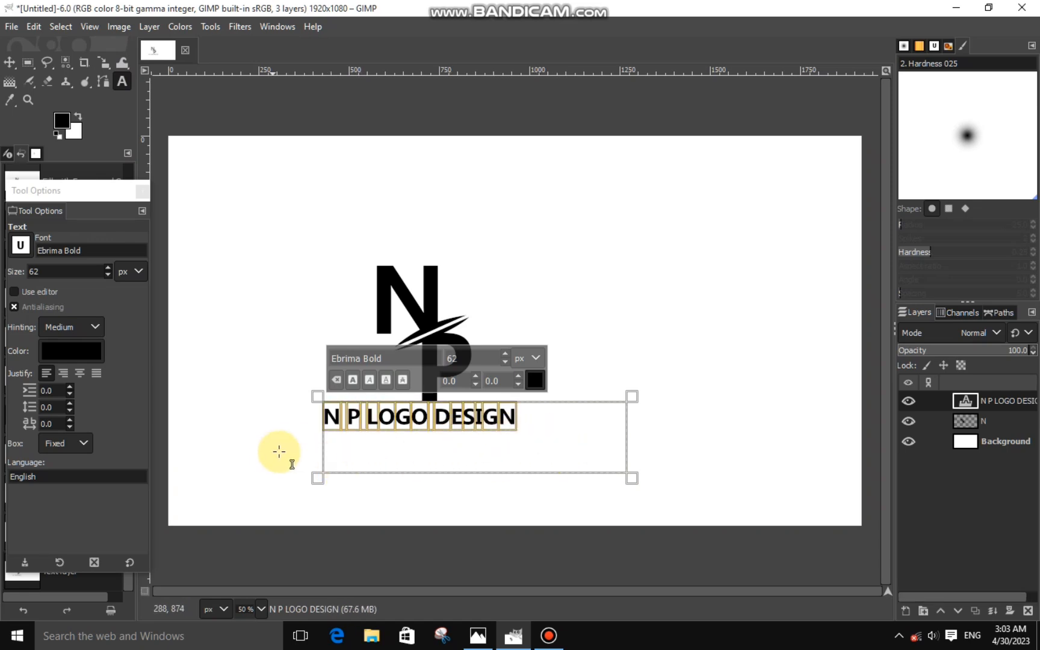
{"action": "left_click", "coordinate": [504, 361]}
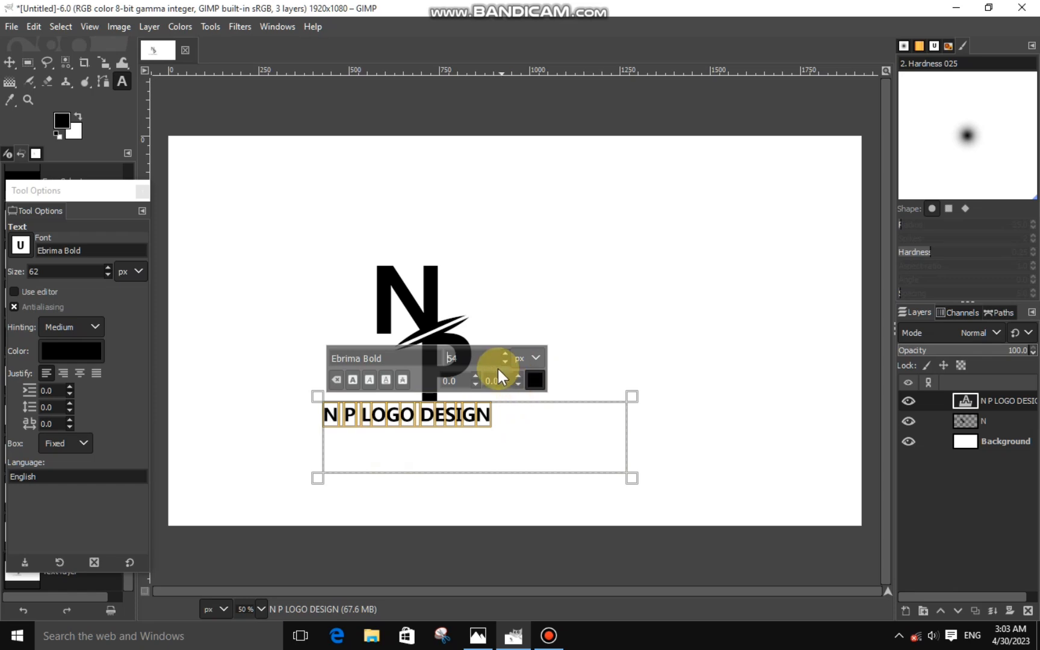
{"action": "left_click", "coordinate": [503, 360]}
{"action": "left_click", "coordinate": [517, 377]}
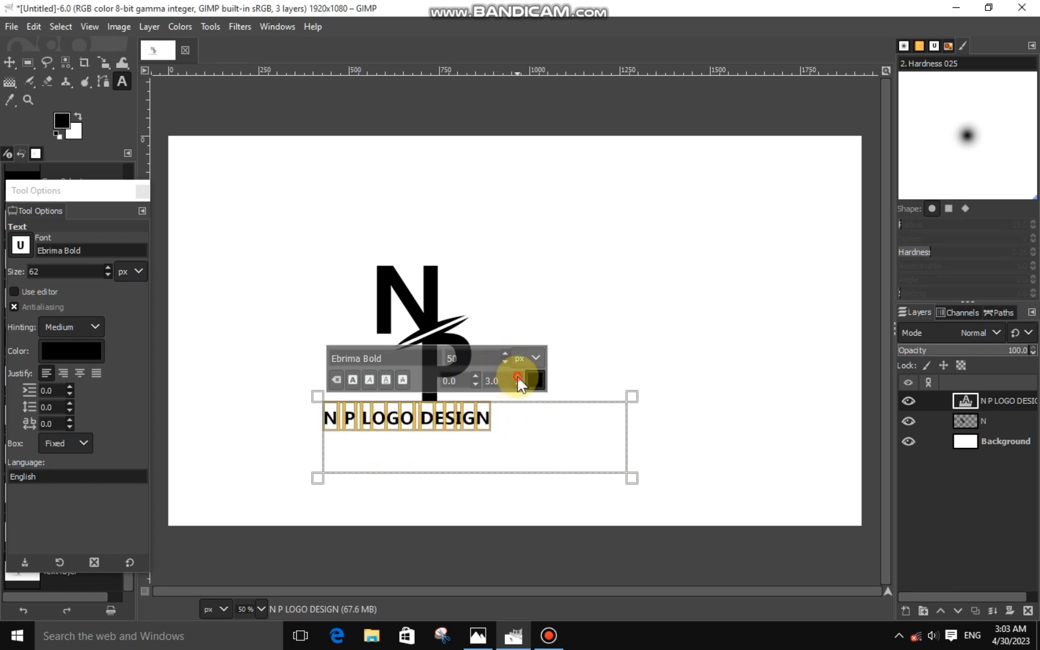
Step: Move the caption slightly down from the P with the Scale tool, keeping its size at 842 × 198 px
{"action": "left_click", "coordinate": [103, 62]}
{"action": "left_click", "coordinate": [474, 436]}
{"action": "left_click_drag", "start_coordinate": [474, 436], "coordinate": [473, 452]}
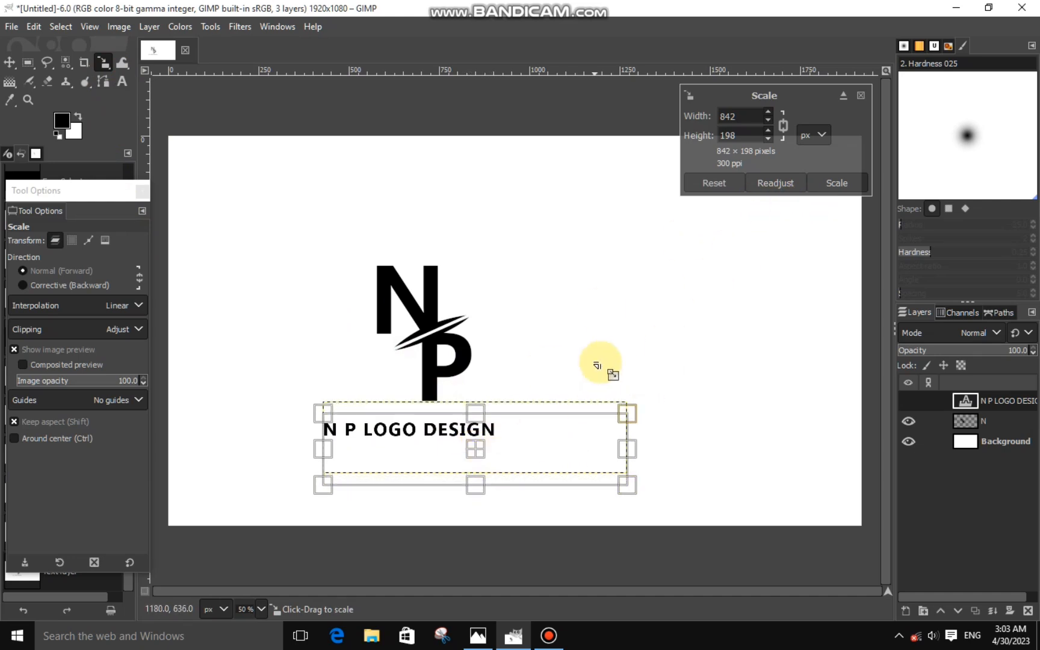
{"action": "left_click", "coordinate": [823, 186]}
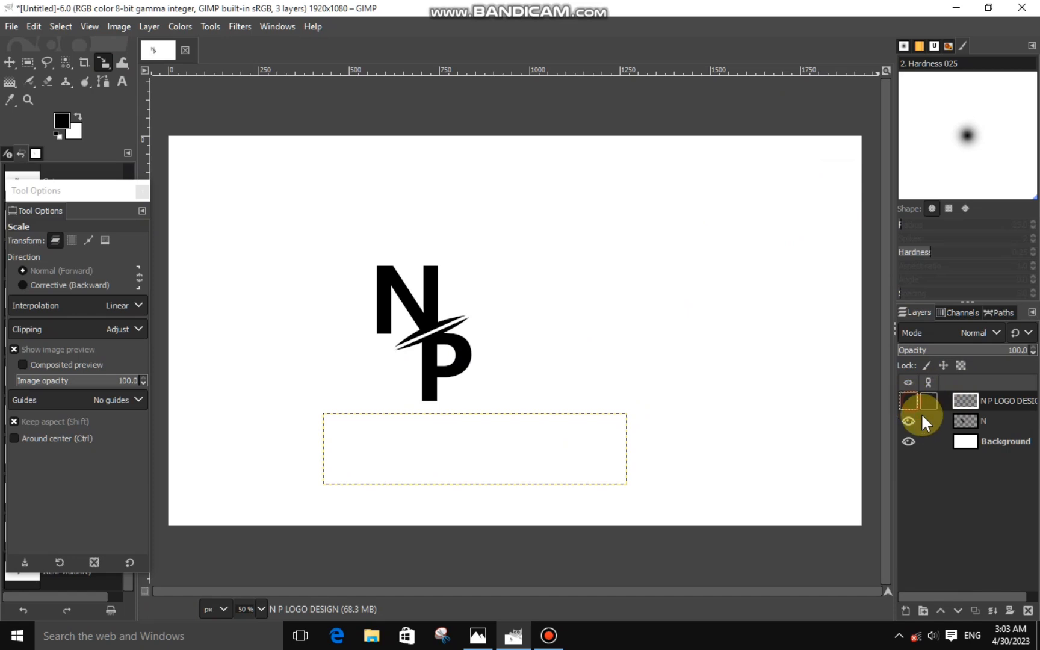
Step: Add a new layer and select a nearly round ellipse of about 524 × 518 px around the NP monogram
{"action": "left_click", "coordinate": [906, 611]}
{"action": "left_click", "coordinate": [926, 595]}
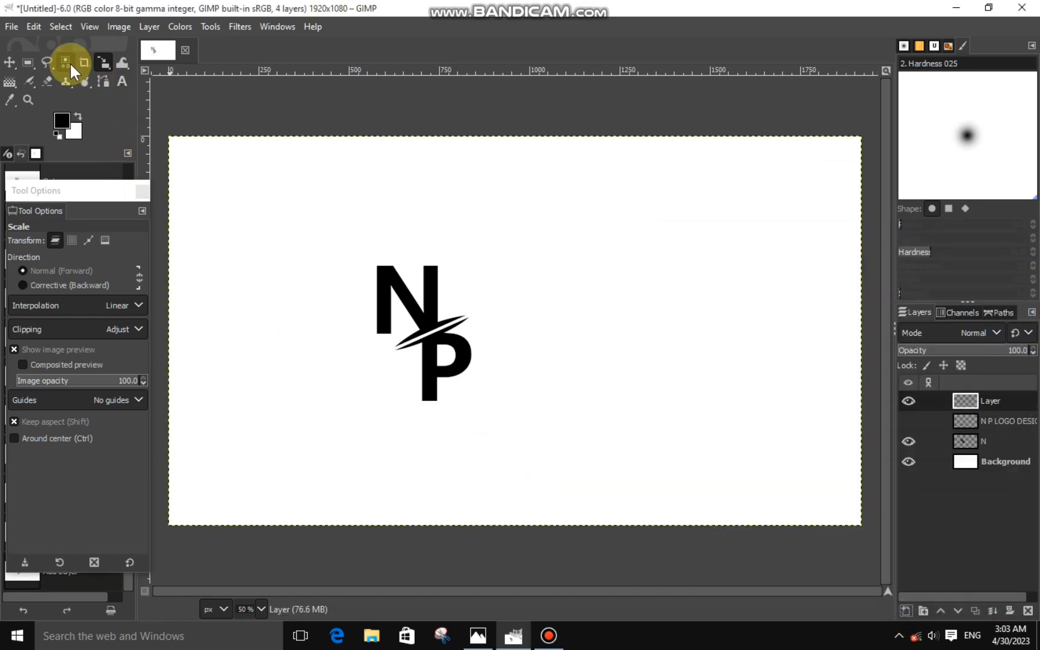
{"action": "left_click_drag", "start_coordinate": [32, 60], "coordinate": [60, 80]}
{"action": "left_click_drag", "start_coordinate": [348, 261], "coordinate": [536, 462]}
{"action": "left_click_drag", "start_coordinate": [449, 371], "coordinate": [431, 351]}
{"action": "left_click_drag", "start_coordinate": [496, 416], "coordinate": [496, 405]}
{"action": "left_click_drag", "start_coordinate": [440, 429], "coordinate": [441, 425]}
{"action": "left_click_drag", "start_coordinate": [448, 342], "coordinate": [448, 338]}
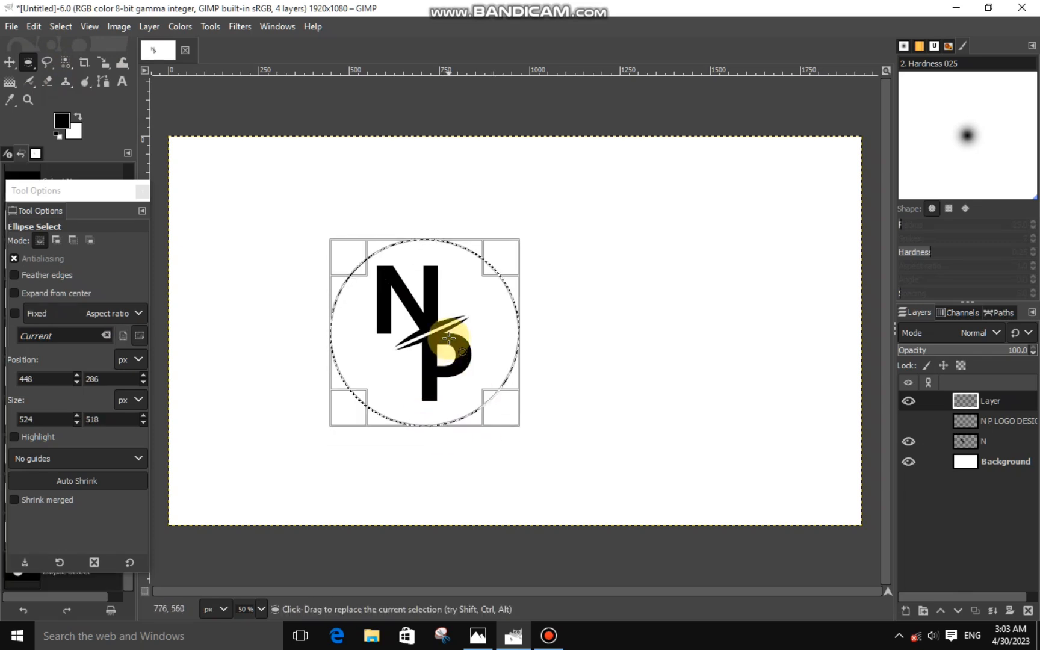
Step: Fill the round selection on the new layer with the black foreground color
{"action": "right_click", "coordinate": [445, 320]}
{"action": "mouse_move", "coordinate": [559, 360]}
{"action": "left_click", "coordinate": [593, 429]}
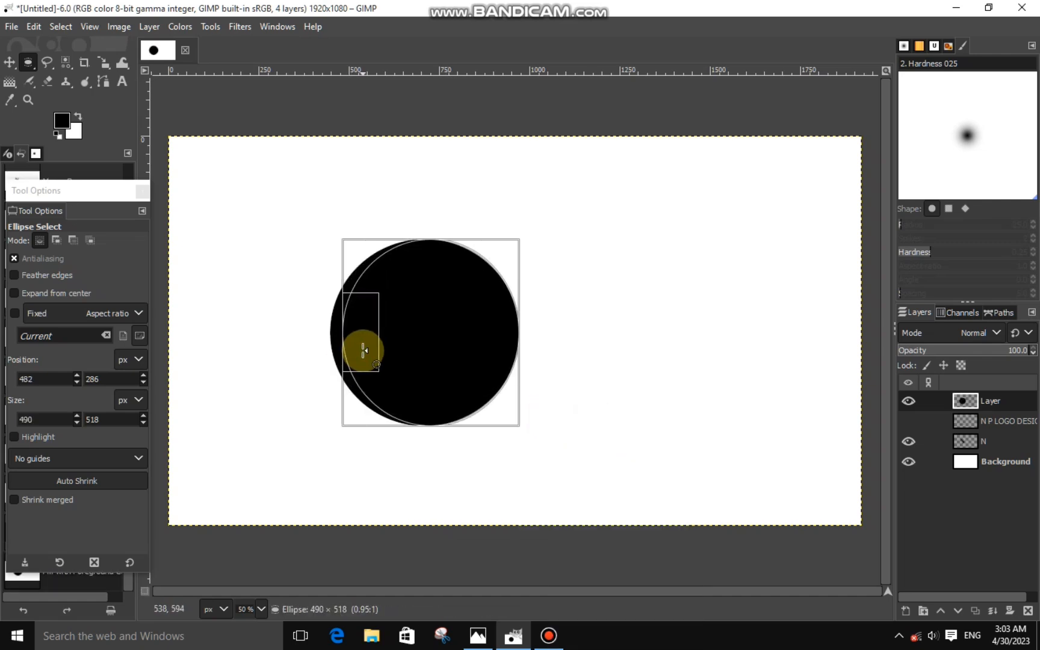
Step: Shrink the ellipse selection to about 488 × 498 px, cut it out of the black disc to leave a crescent, and clear the selection
{"action": "left_click_drag", "start_coordinate": [445, 263], "coordinate": [446, 267]}
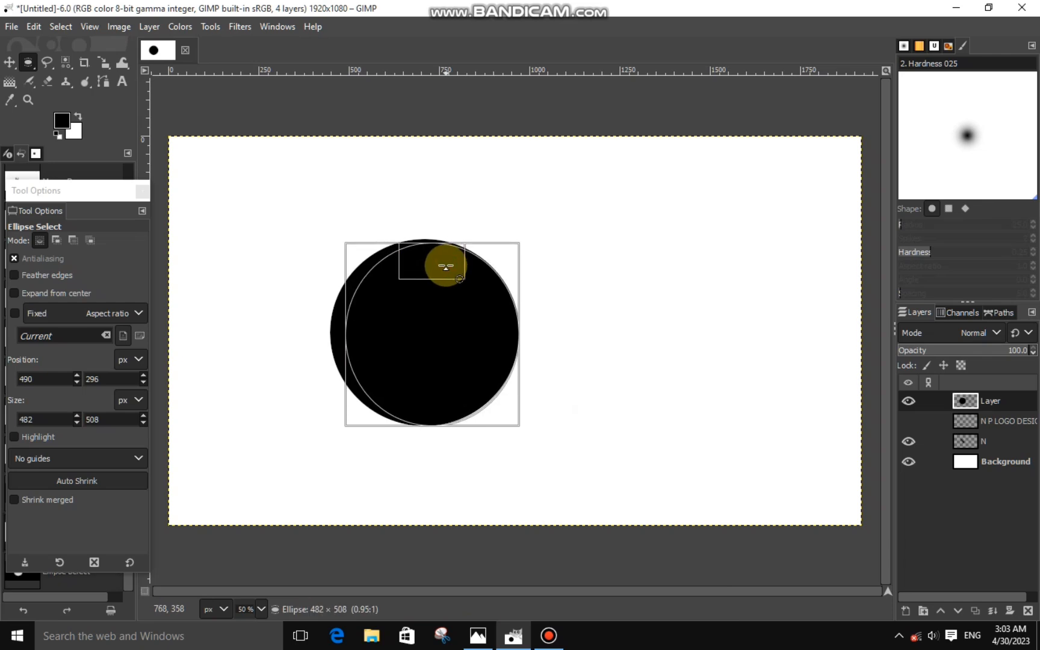
{"action": "left_click_drag", "start_coordinate": [443, 402], "coordinate": [449, 411]}
{"action": "left_click_drag", "start_coordinate": [492, 353], "coordinate": [496, 353]}
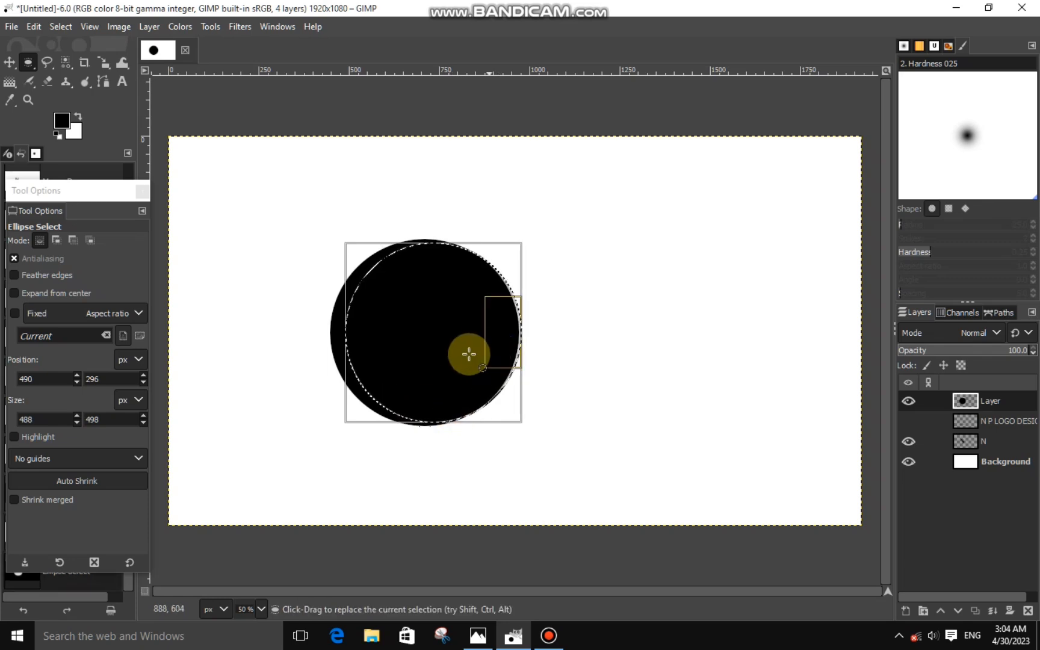
{"action": "right_click", "coordinate": [472, 353]}
{"action": "mouse_move", "coordinate": [484, 391]}
{"action": "left_click", "coordinate": [593, 235]}
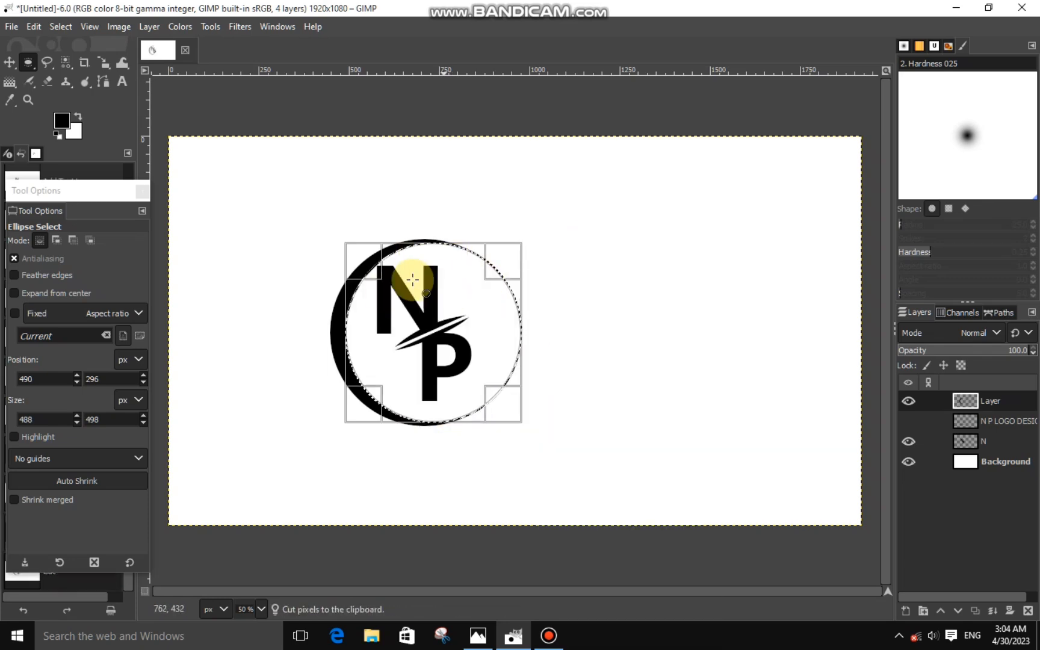
{"action": "left_click", "coordinate": [304, 267]}
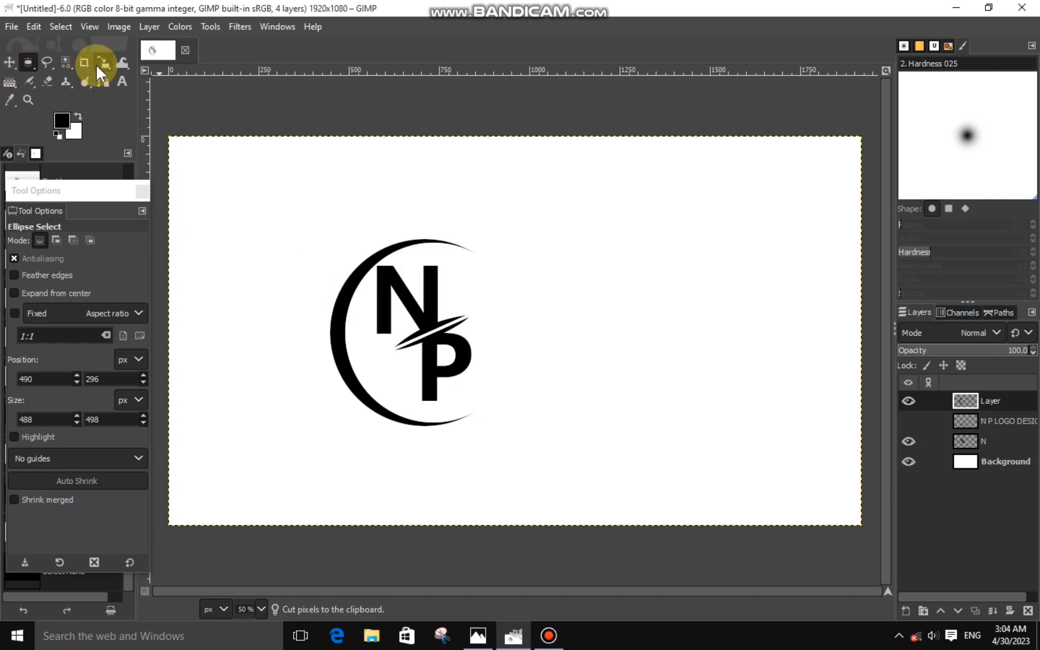
Step: Rotate the crescent's layer by about -38.52° around the image center
{"action": "left_click_drag", "start_coordinate": [97, 65], "coordinate": [154, 92]}
{"action": "left_click_drag", "start_coordinate": [314, 236], "coordinate": [200, 403]}
{"action": "left_click", "coordinate": [816, 203]}
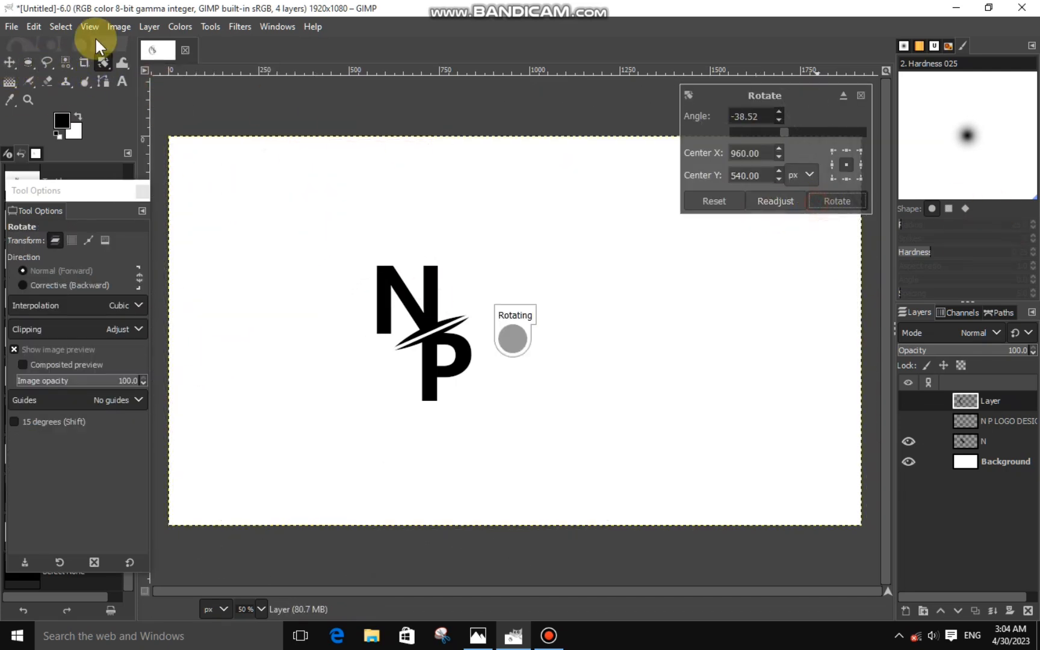
Step: Move the rotated crescent back around the NP monogram with the Scale tool, keeping its layer size at 2176 × 2042 px
{"action": "left_click_drag", "start_coordinate": [104, 63], "coordinate": [150, 98]}
{"action": "left_click", "coordinate": [151, 100]}
{"action": "left_click", "coordinate": [462, 391]}
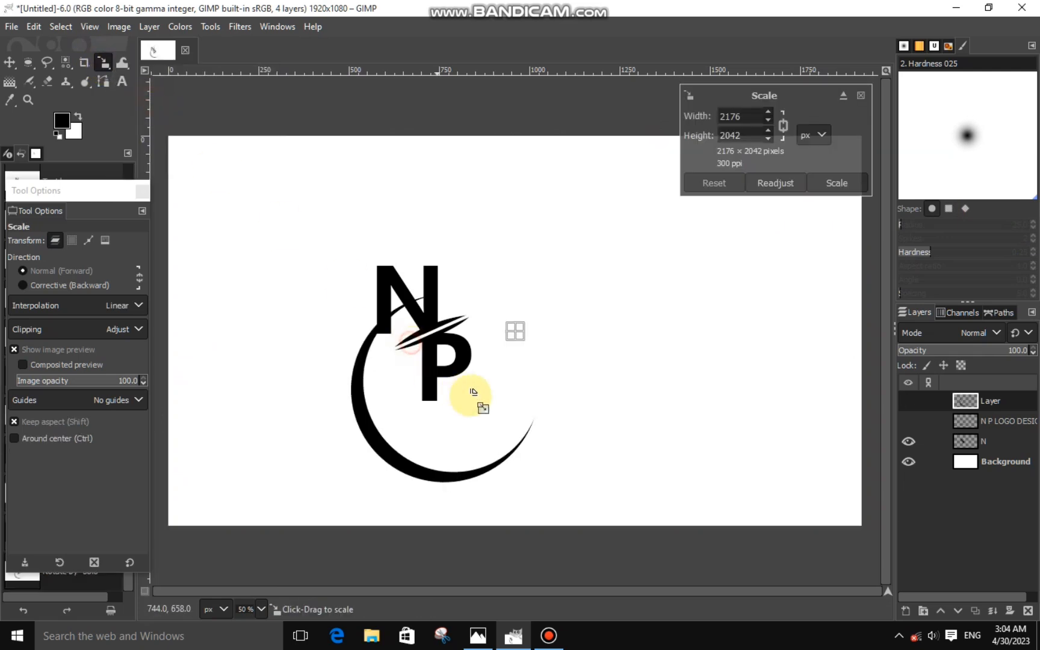
{"action": "left_click_drag", "start_coordinate": [509, 333], "coordinate": [474, 271]}
{"action": "left_click", "coordinate": [824, 188]}
Step: Move the caption layer down and slightly right so it sits clear below the crescent, keeping its 842 × 198 px size
{"action": "left_click", "coordinate": [969, 443]}
{"action": "left_click", "coordinate": [985, 420]}
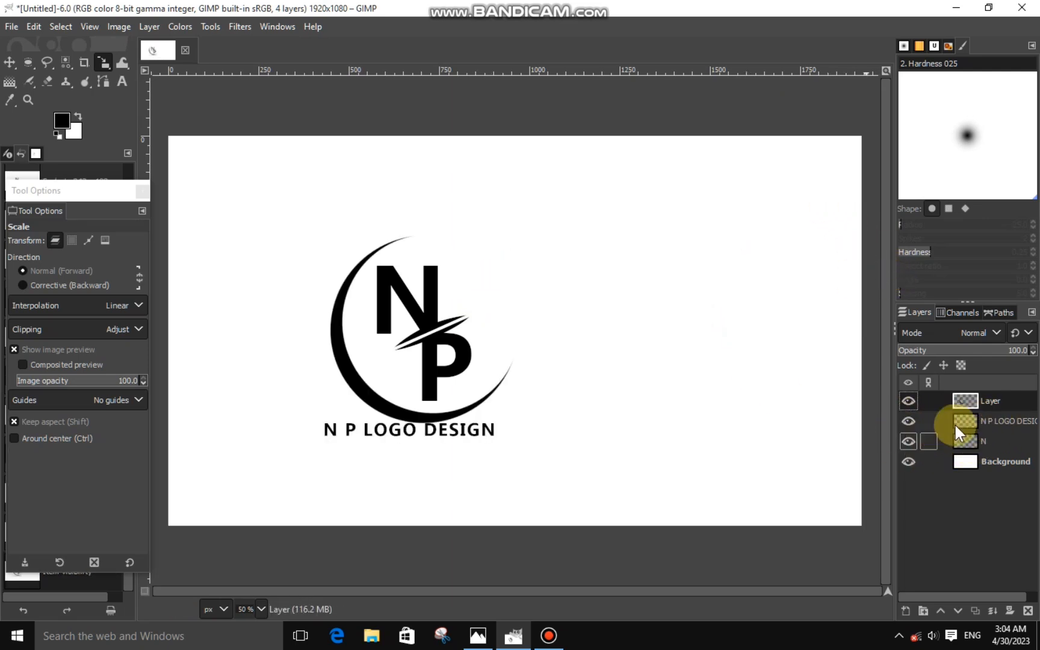
{"action": "left_click", "coordinate": [457, 455]}
{"action": "left_click_drag", "start_coordinate": [478, 453], "coordinate": [494, 469]}
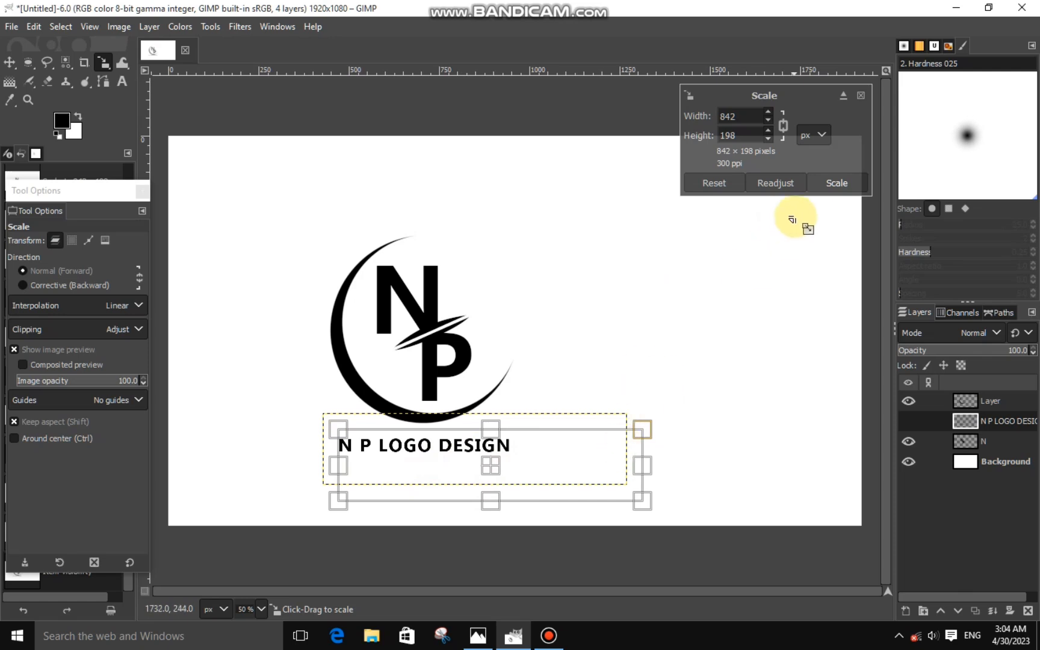
{"action": "left_click", "coordinate": [833, 183]}
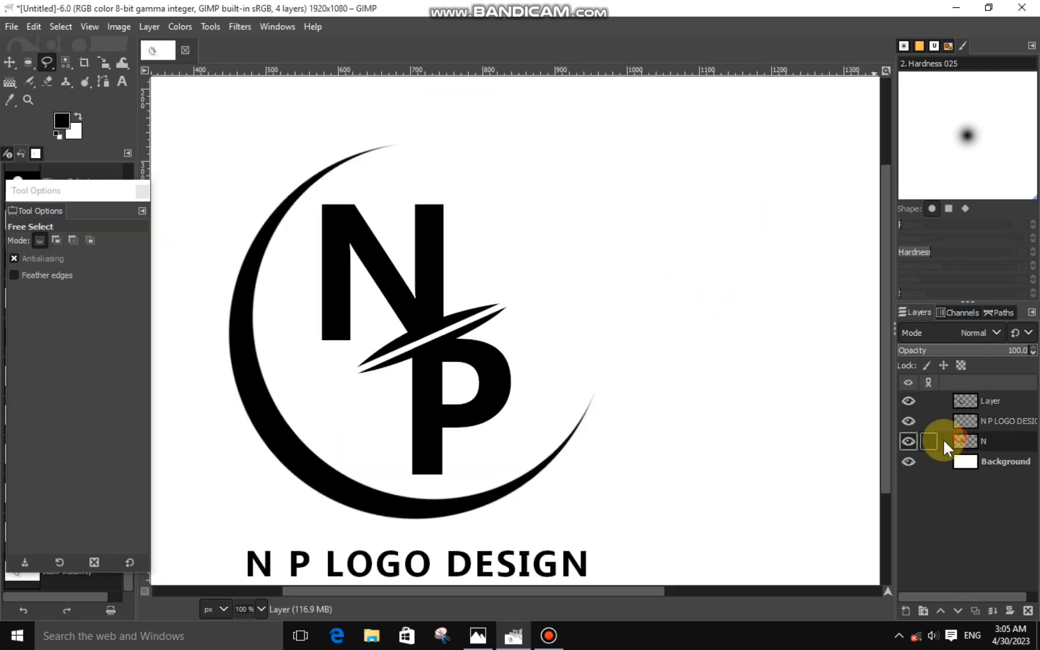
Step: On the N layer, outline the P and the lower half of the swoosh with a Free Select polygon running through the swoosh's gap
{"action": "left_click", "coordinate": [908, 440]}
{"action": "left_click", "coordinate": [908, 441]}
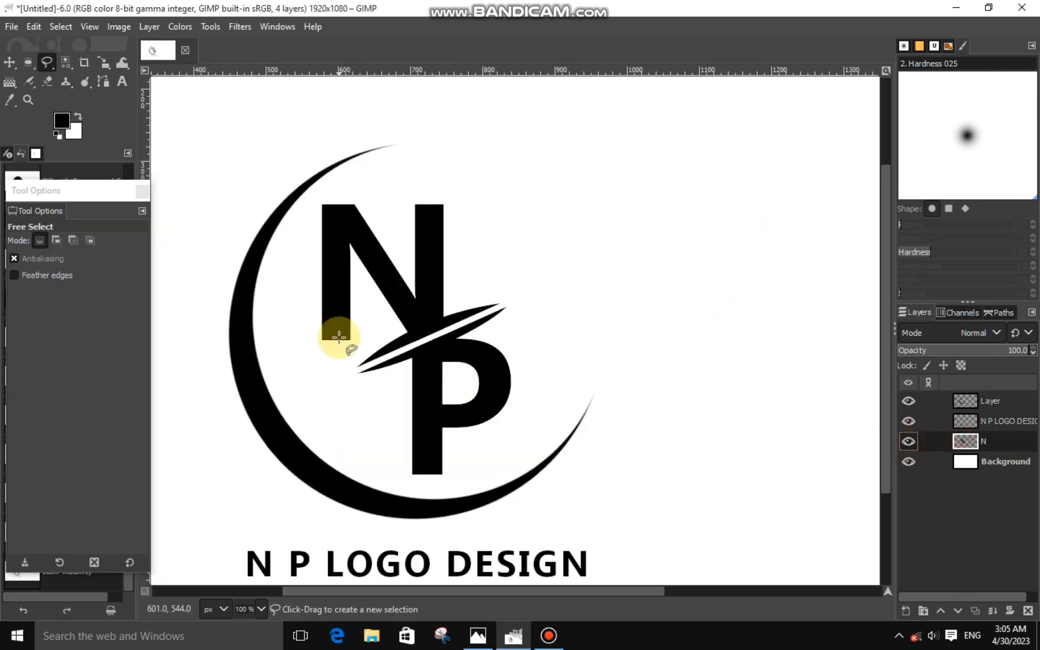
{"action": "left_click", "coordinate": [507, 302]}
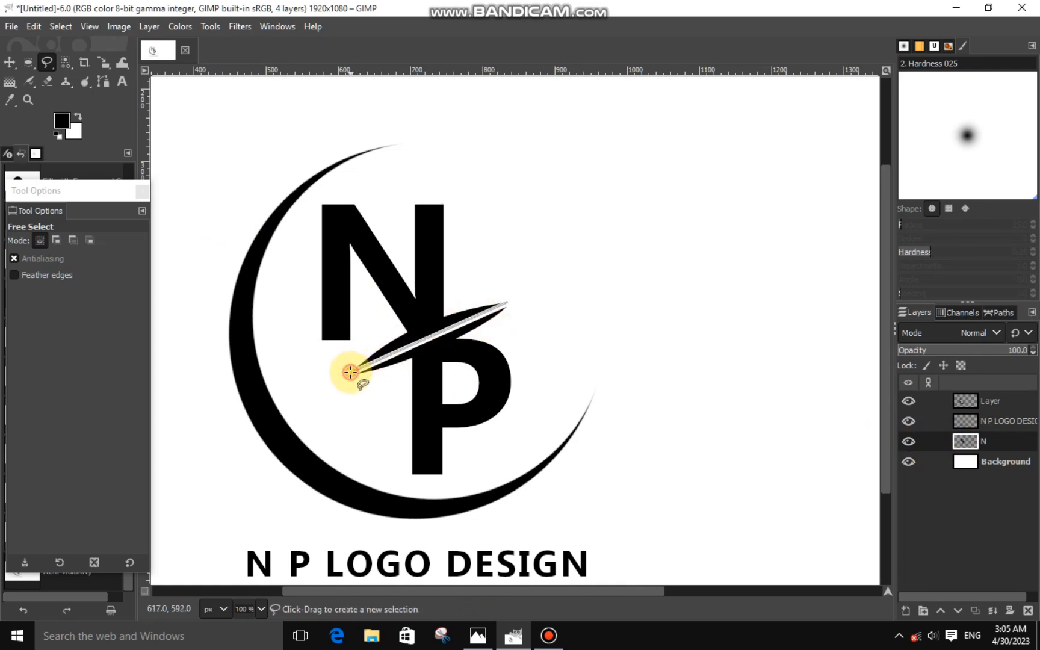
{"action": "left_click", "coordinate": [350, 372]}
{"action": "left_click", "coordinate": [398, 486]}
{"action": "left_click", "coordinate": [474, 482]}
{"action": "left_click", "coordinate": [565, 323]}
{"action": "left_click", "coordinate": [507, 302]}
Step: Cut the selected P and lower swoosh half and paste them onto a separate new layer
{"action": "right_click", "coordinate": [515, 355]}
{"action": "mouse_move", "coordinate": [538, 395]}
{"action": "left_click", "coordinate": [634, 236]}
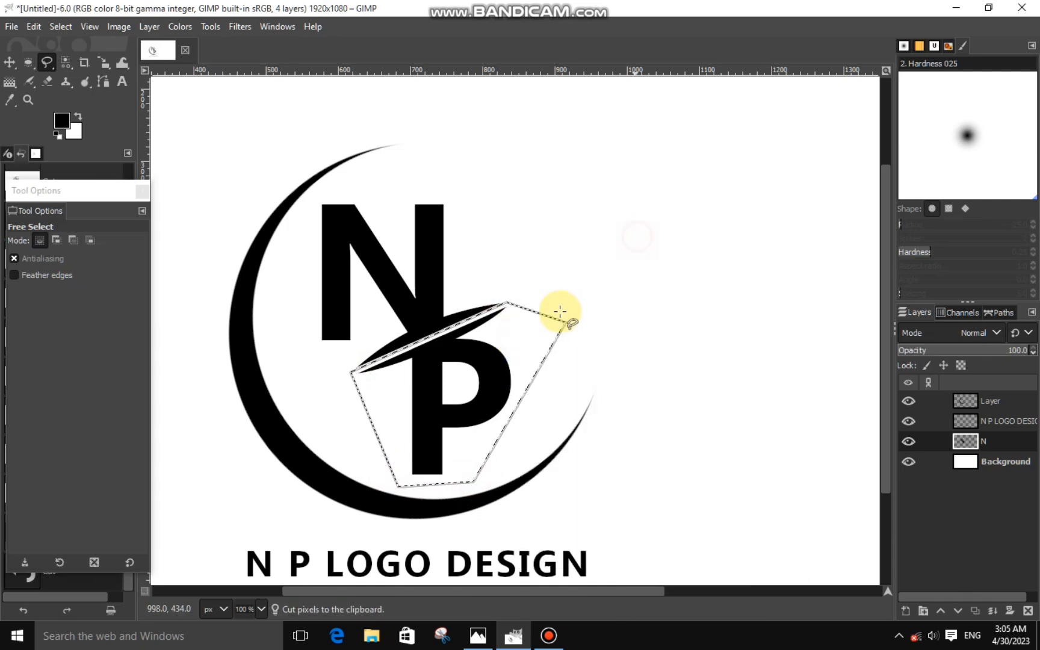
{"action": "right_click", "coordinate": [561, 314]}
{"action": "mouse_move", "coordinate": [582, 353]}
{"action": "left_click", "coordinate": [698, 291]}
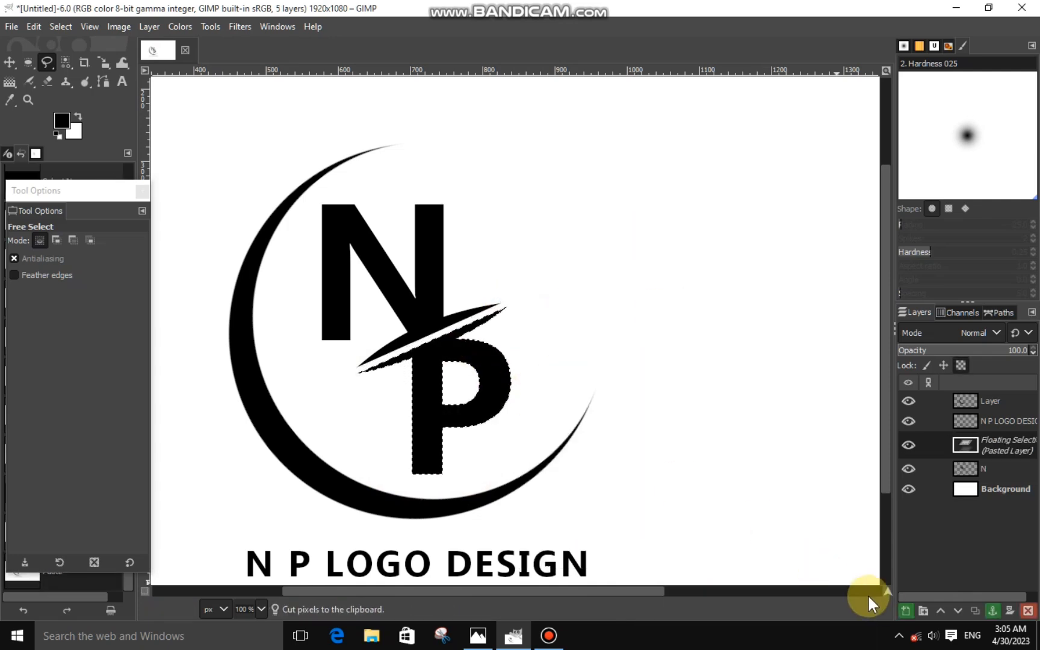
{"action": "left_click", "coordinate": [905, 610]}
{"action": "left_click", "coordinate": [880, 458]}
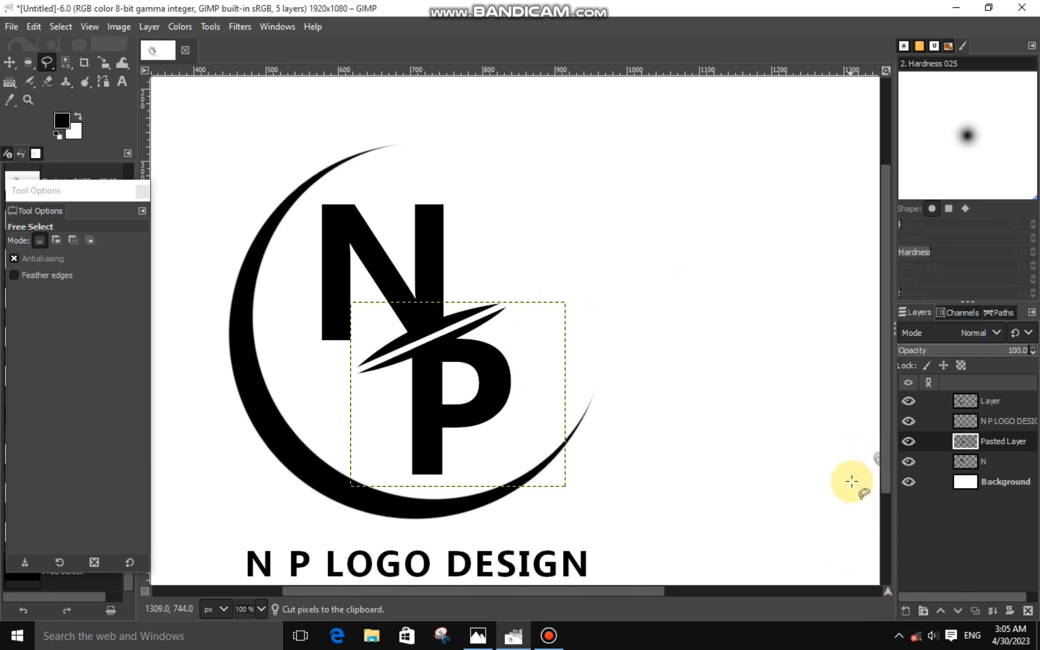
Step: On the caption layer, outline the word "DESIGN" with a closed Free Select polygon
{"action": "left_click_drag", "start_coordinate": [887, 408], "coordinate": [875, 461]}
{"action": "left_click", "coordinate": [971, 415]}
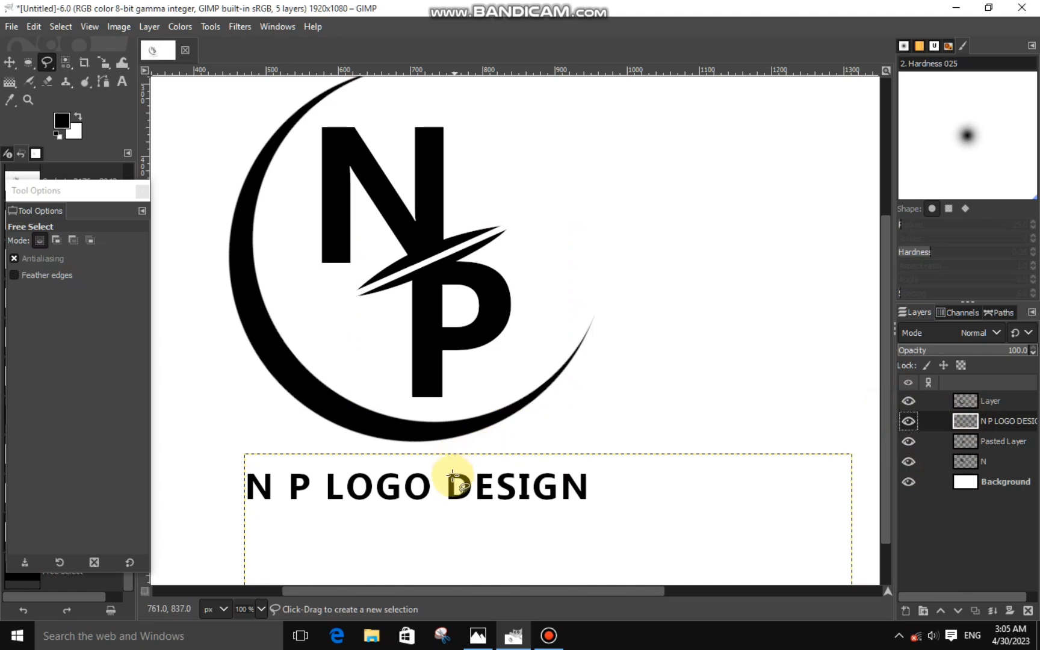
{"action": "left_click", "coordinate": [443, 456]}
{"action": "left_click", "coordinate": [443, 533]}
{"action": "left_click", "coordinate": [632, 522]}
{"action": "left_click", "coordinate": [598, 443]}
{"action": "left_click", "coordinate": [444, 457]}
Step: Cut the word "DESIGN" out of the caption and paste it onto its own new layer
{"action": "right_click", "coordinate": [492, 498]}
{"action": "mouse_move", "coordinate": [513, 320]}
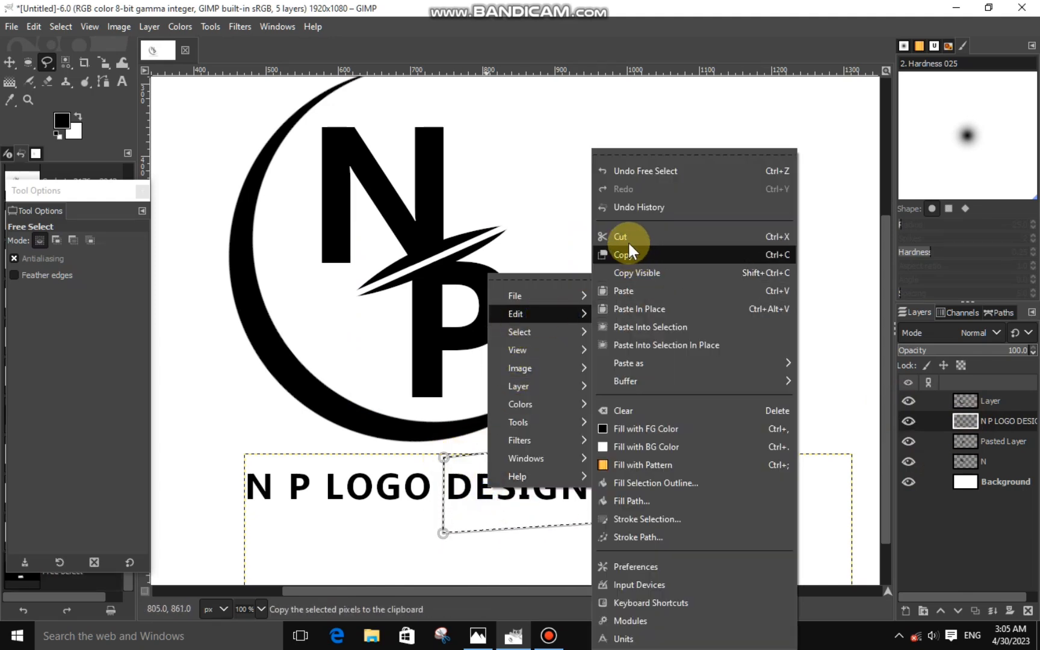
{"action": "left_click", "coordinate": [631, 246]}
{"action": "right_click", "coordinate": [582, 416]}
{"action": "mouse_move", "coordinate": [608, 455]}
{"action": "left_click", "coordinate": [698, 288]}
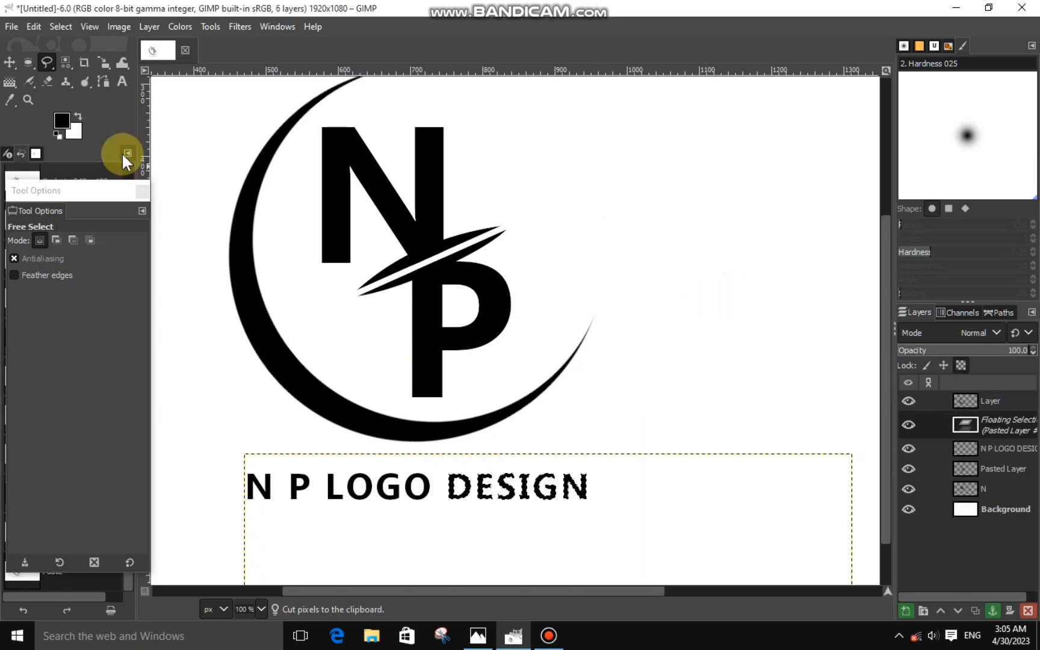
{"action": "left_click", "coordinate": [908, 609]}
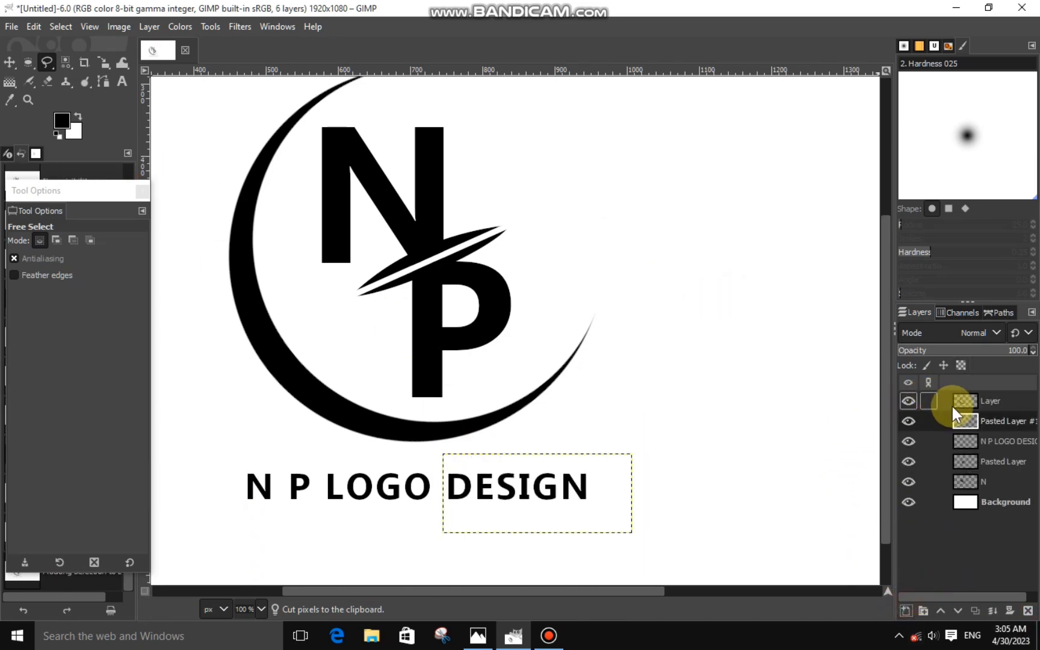
Step: Identify the N layer by toggling layer visibility and select the N with the upper swoosh half by color
{"action": "left_click", "coordinate": [956, 394]}
{"action": "left_click", "coordinate": [905, 399]}
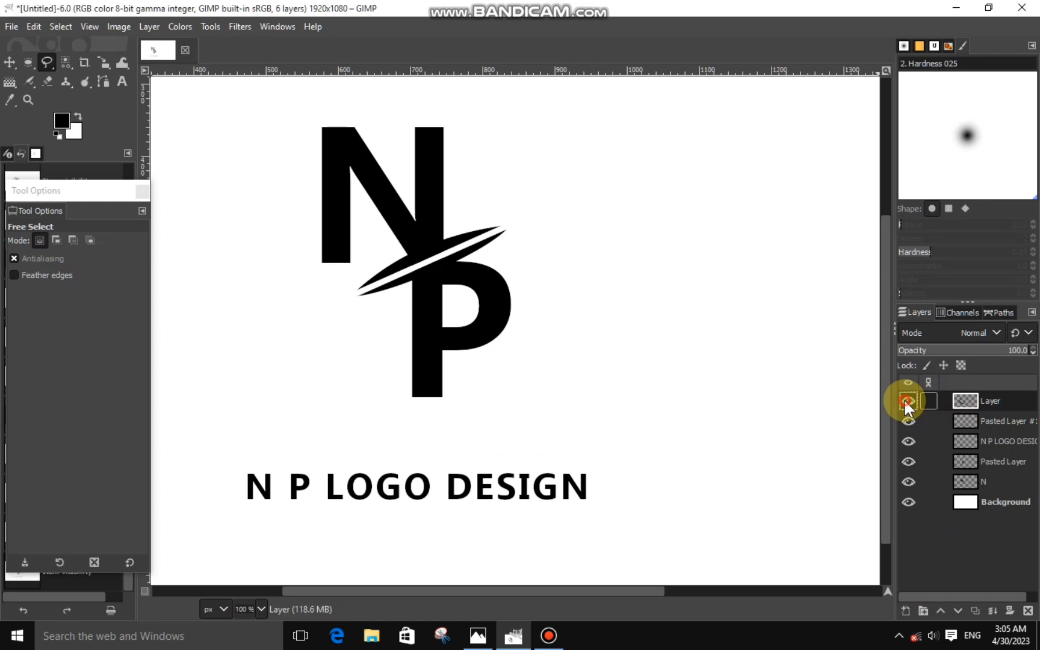
{"action": "left_click", "coordinate": [905, 399]}
{"action": "left_click", "coordinate": [970, 480]}
{"action": "left_click", "coordinate": [908, 481]}
{"action": "left_click", "coordinate": [908, 480]}
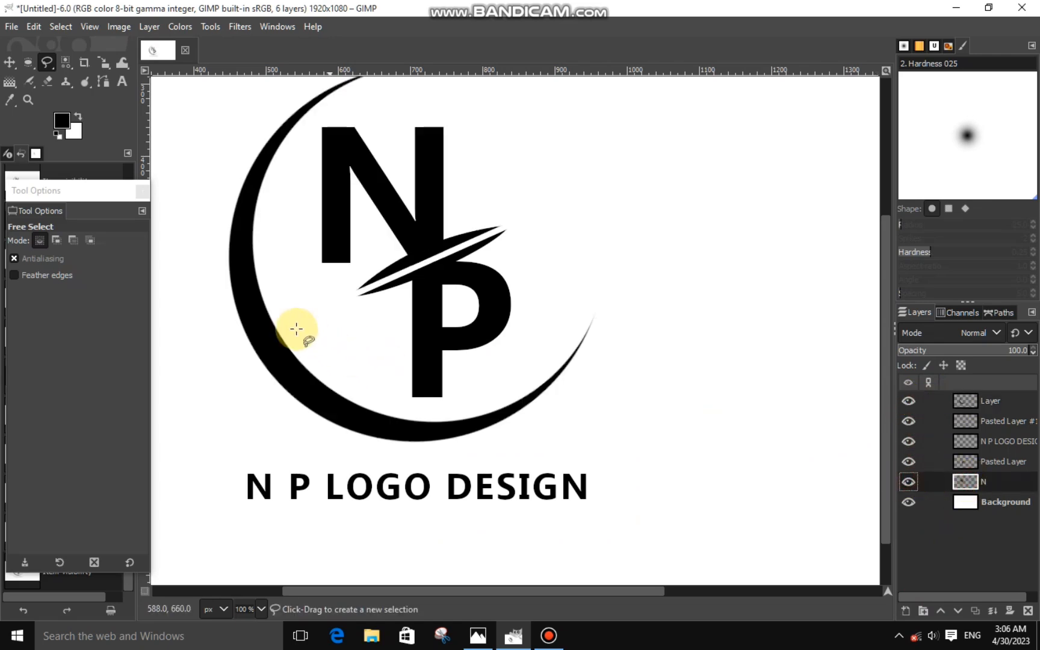
{"action": "scroll", "coordinate": [305, 334], "scroll_direction": "down", "scroll_amount": 2}
{"action": "left_click", "coordinate": [68, 68]}
{"action": "left_click", "coordinate": [380, 279]}
Step: Change the foreground color to a strong blue, fill the selected N and upper swoosh half with it, and clear the selection
{"action": "left_click", "coordinate": [63, 119]}
{"action": "left_click", "coordinate": [131, 117]}
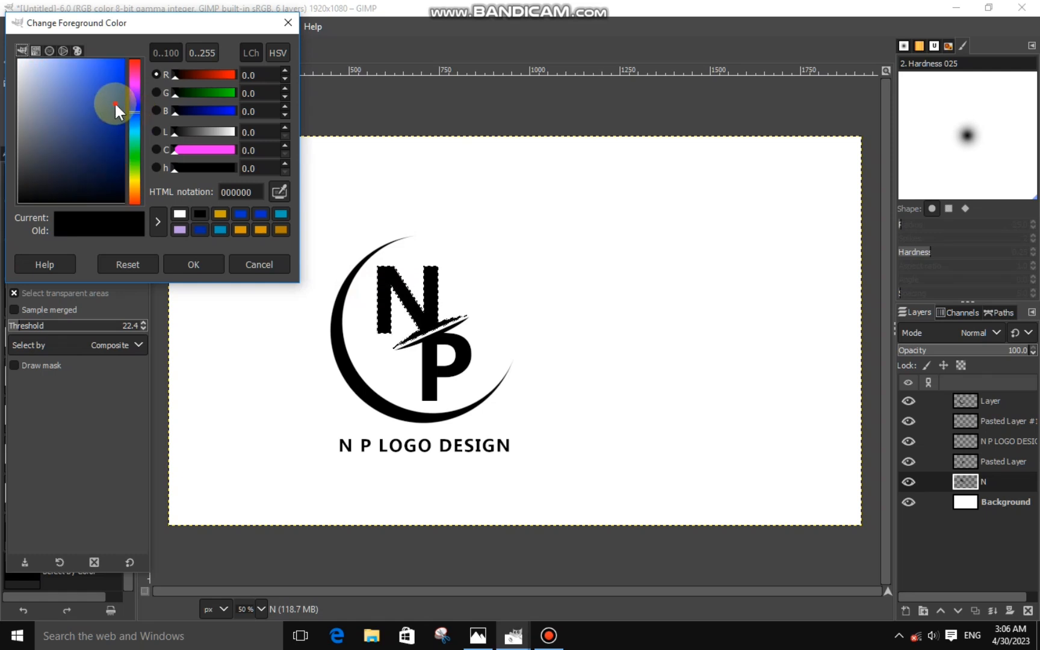
{"action": "left_click", "coordinate": [119, 98]}
{"action": "left_click", "coordinate": [193, 264]}
{"action": "right_click", "coordinate": [384, 312]}
{"action": "mouse_move", "coordinate": [403, 350]}
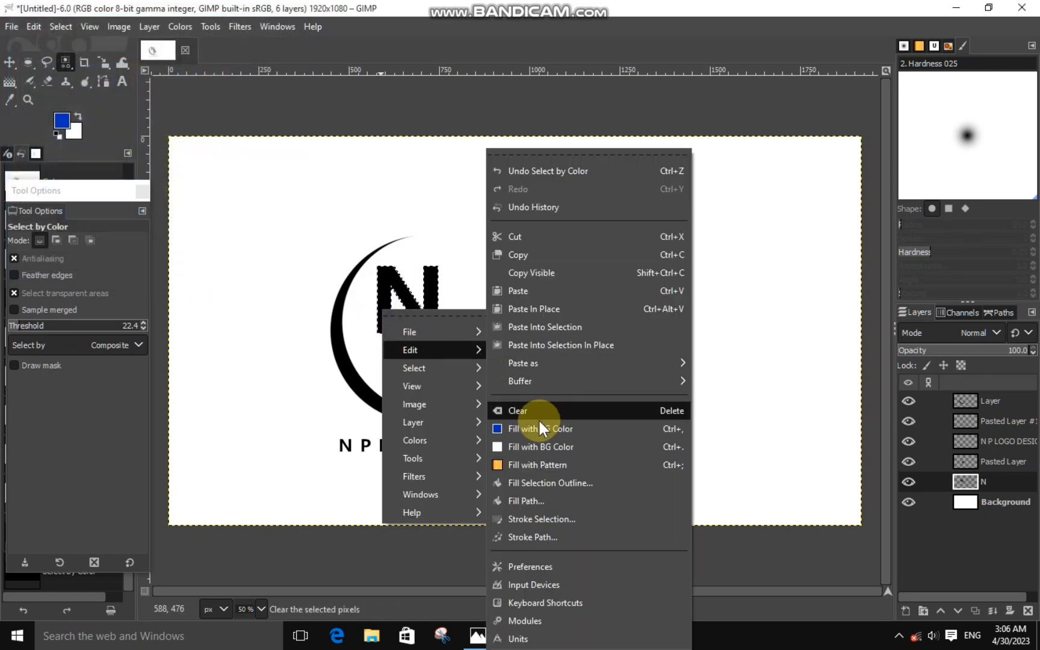
{"action": "left_click", "coordinate": [542, 426]}
{"action": "key", "text": "ctrl+shift+a"}
Step: Select the word "DESIGN" by color on its pasted layer and fill it with the blue foreground color
{"action": "left_click", "coordinate": [970, 475]}
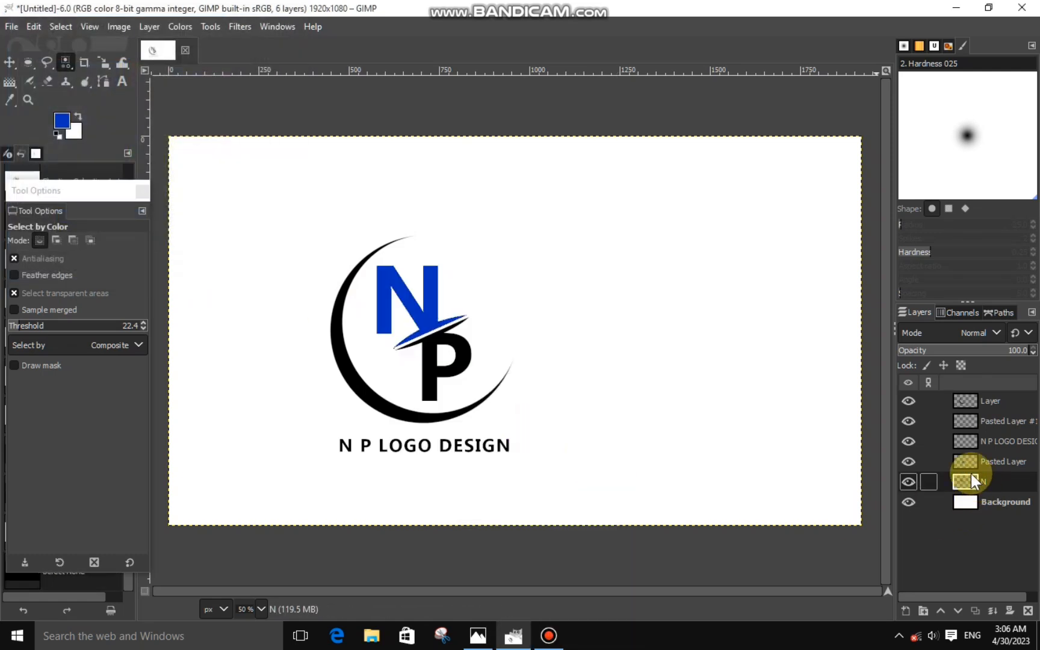
{"action": "left_click", "coordinate": [958, 438]}
{"action": "left_click", "coordinate": [964, 420]}
{"action": "left_click", "coordinate": [486, 446]}
{"action": "right_click", "coordinate": [486, 447]}
{"action": "mouse_move", "coordinate": [525, 276]}
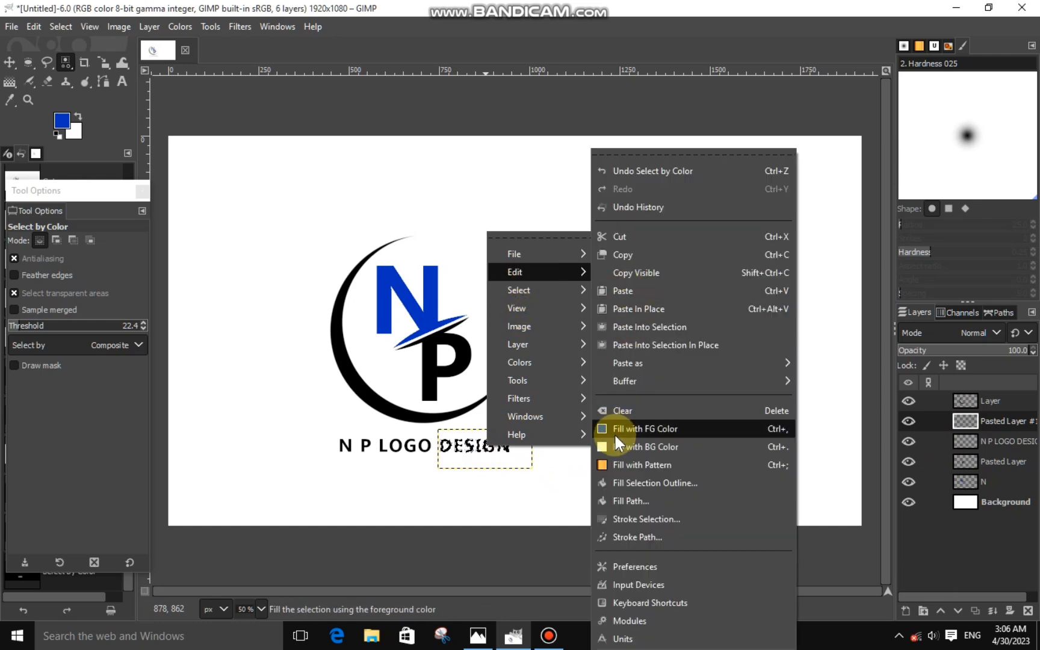
{"action": "left_click", "coordinate": [613, 428]}
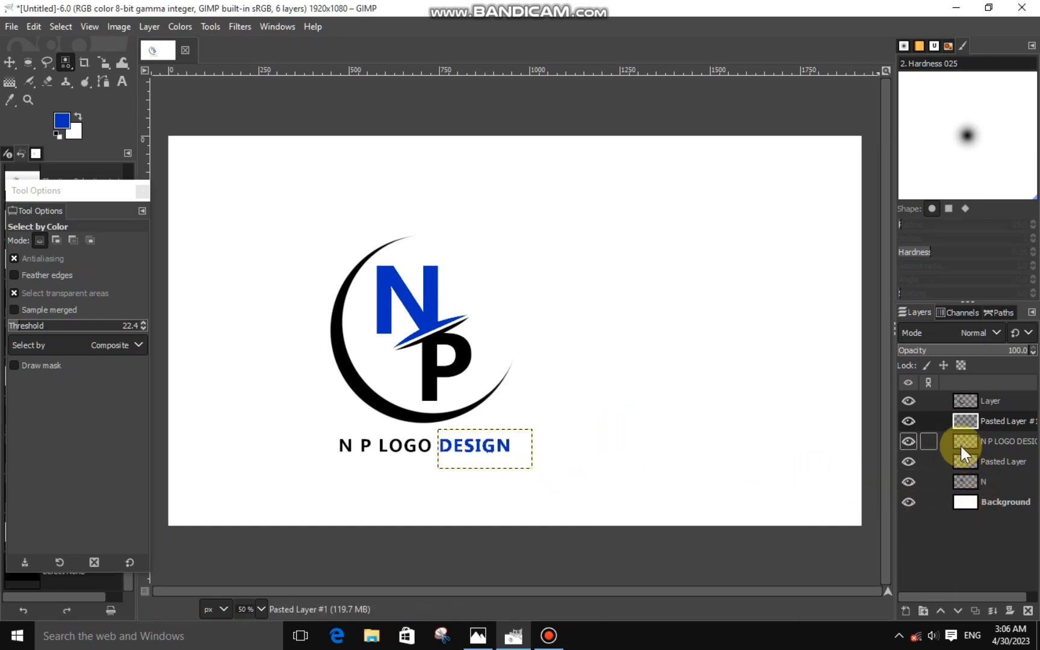
Step: Select the P and the lower swoosh half by color on their pasted layer, fill them with the white background color, and clear the selection
{"action": "left_click", "coordinate": [959, 464]}
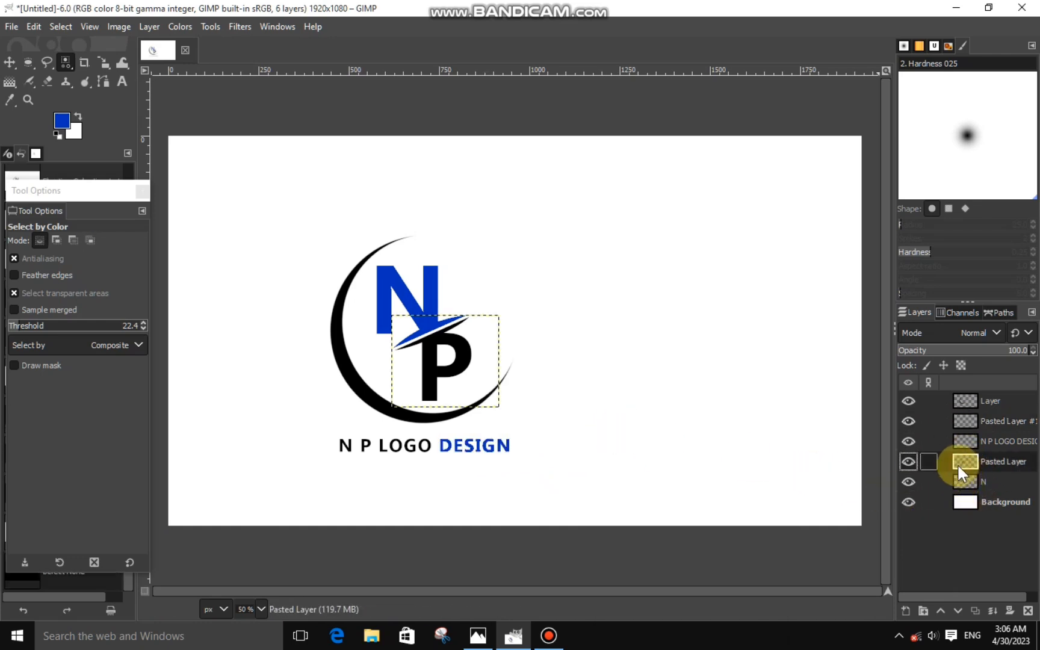
{"action": "right_click", "coordinate": [445, 369]}
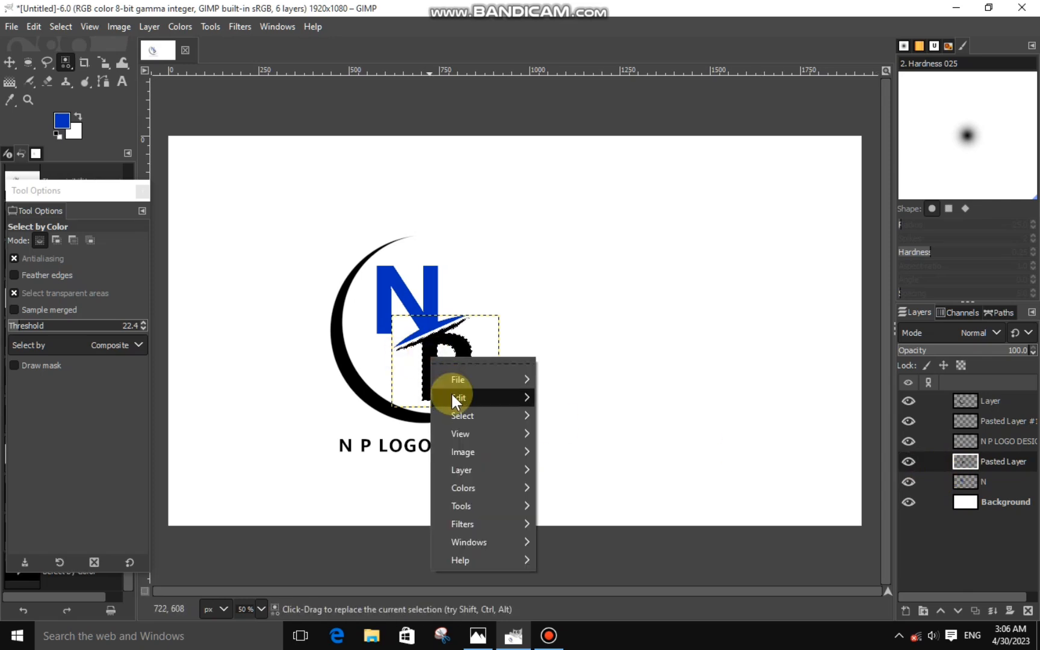
{"action": "mouse_move", "coordinate": [458, 397]}
{"action": "left_click", "coordinate": [577, 447]}
{"action": "key", "text": "ctrl+shift+a"}
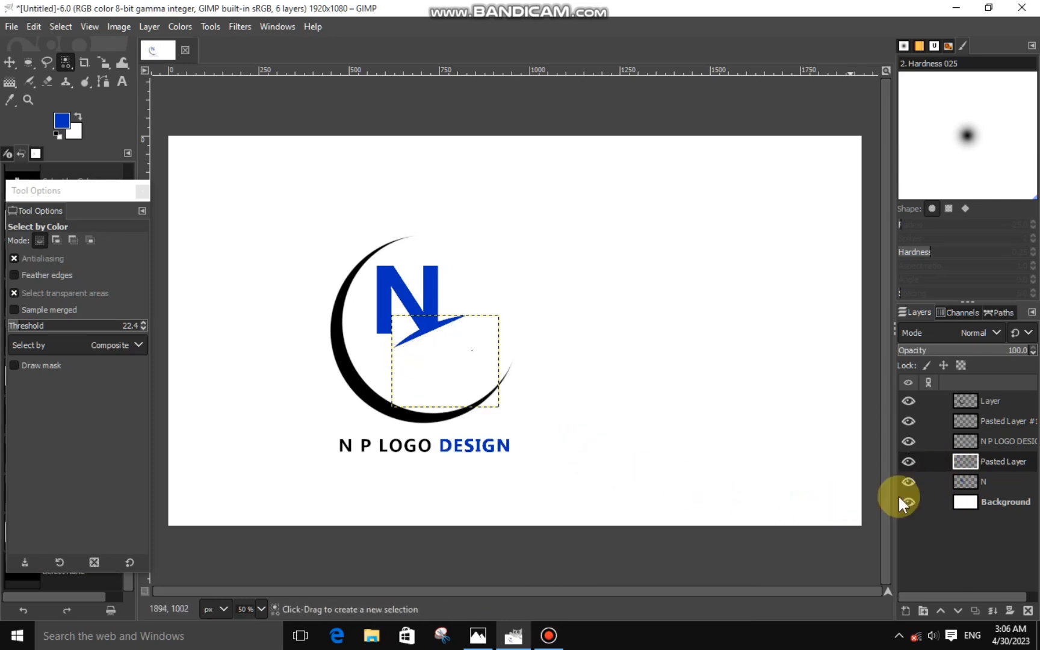
Step: Select the words "N P LOGO" by color on the caption layer and fill them with the white background color
{"action": "left_click", "coordinate": [961, 445]}
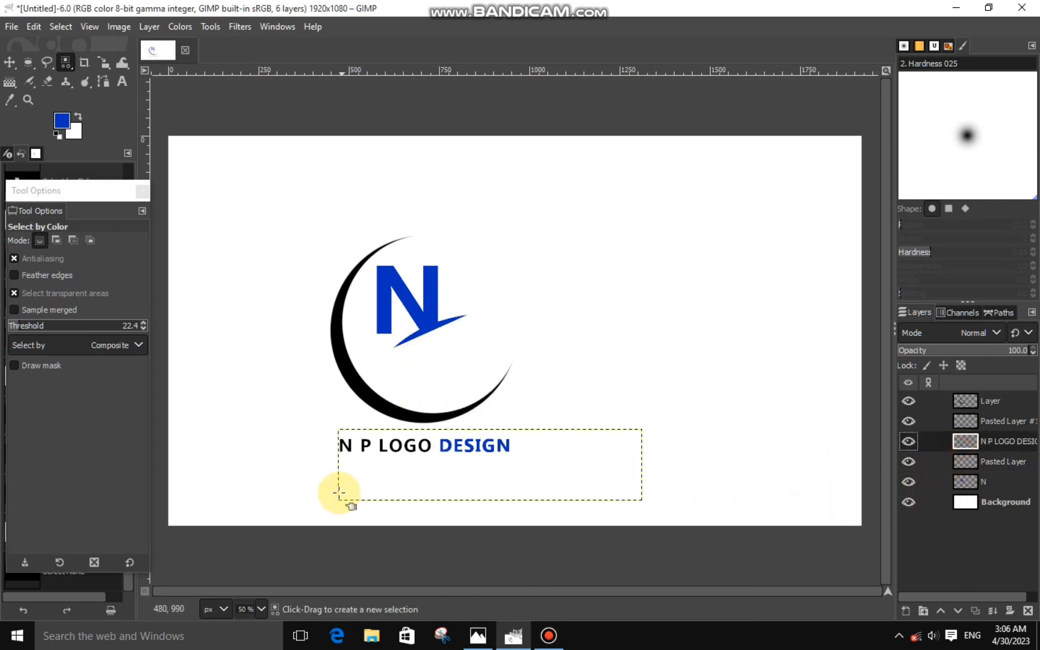
{"action": "left_click", "coordinate": [344, 445]}
{"action": "right_click", "coordinate": [343, 444]}
{"action": "mouse_move", "coordinate": [375, 269]}
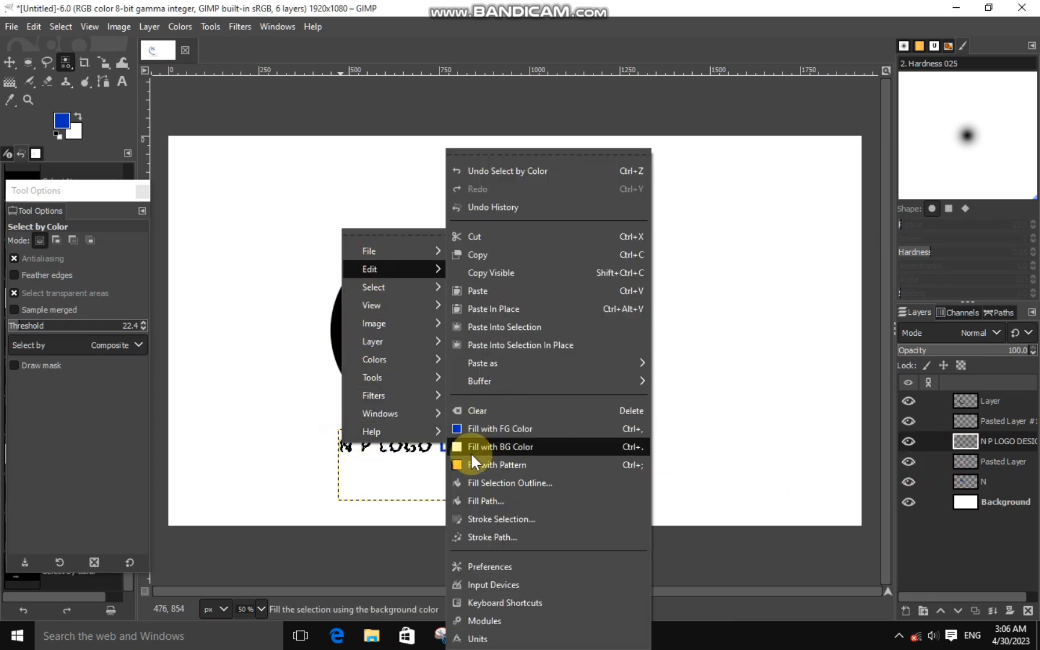
{"action": "left_click", "coordinate": [471, 450]}
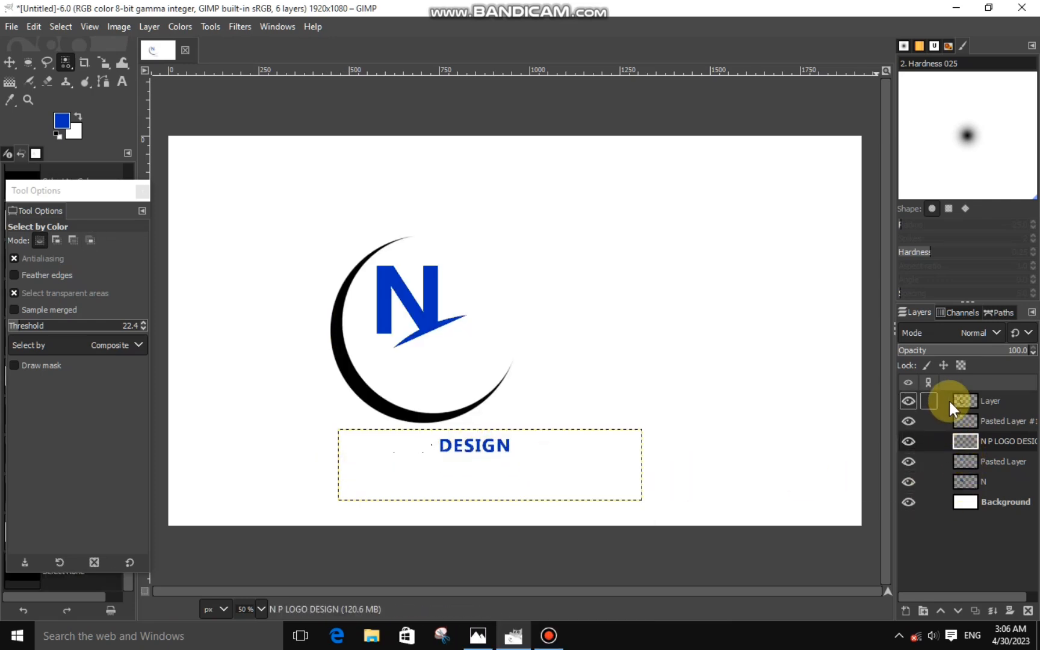
Step: Activate the crescent's layer and change the foreground color to a golden yellow
{"action": "left_click", "coordinate": [950, 406]}
{"action": "left_click", "coordinate": [371, 386]}
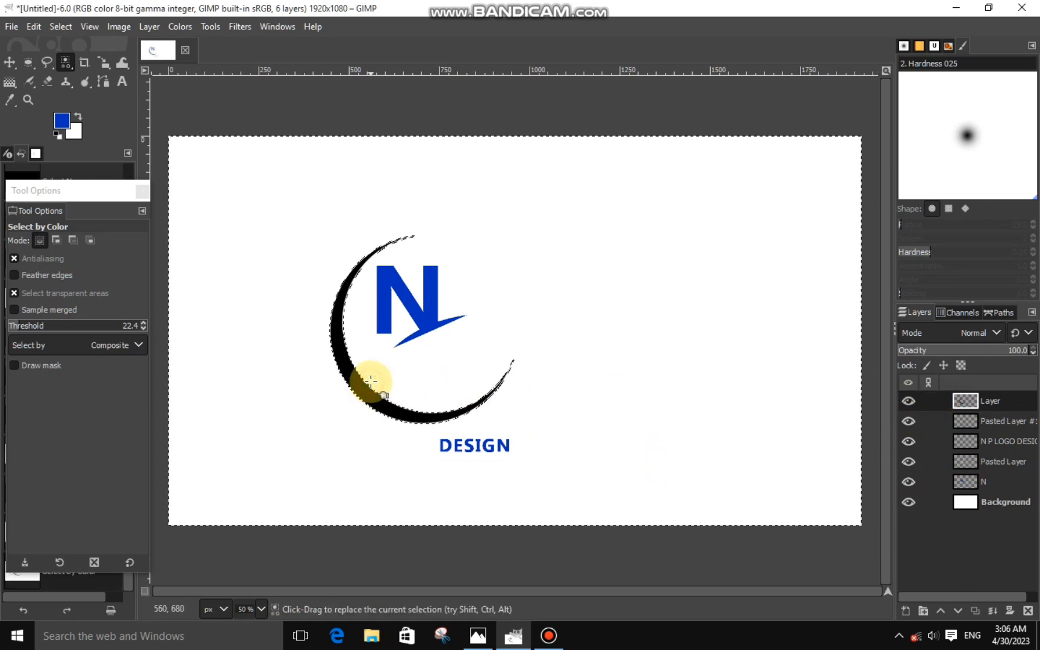
{"action": "left_click", "coordinate": [60, 124]}
{"action": "left_click", "coordinate": [130, 181]}
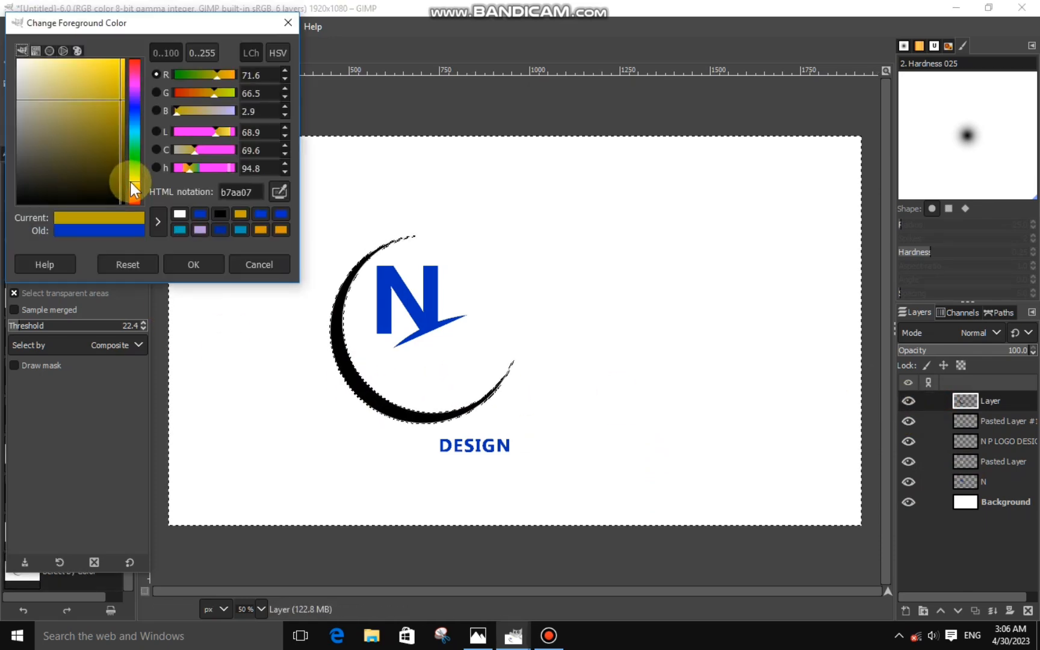
{"action": "left_click", "coordinate": [119, 71]}
{"action": "left_click", "coordinate": [191, 264]}
{"action": "right_click", "coordinate": [348, 309]}
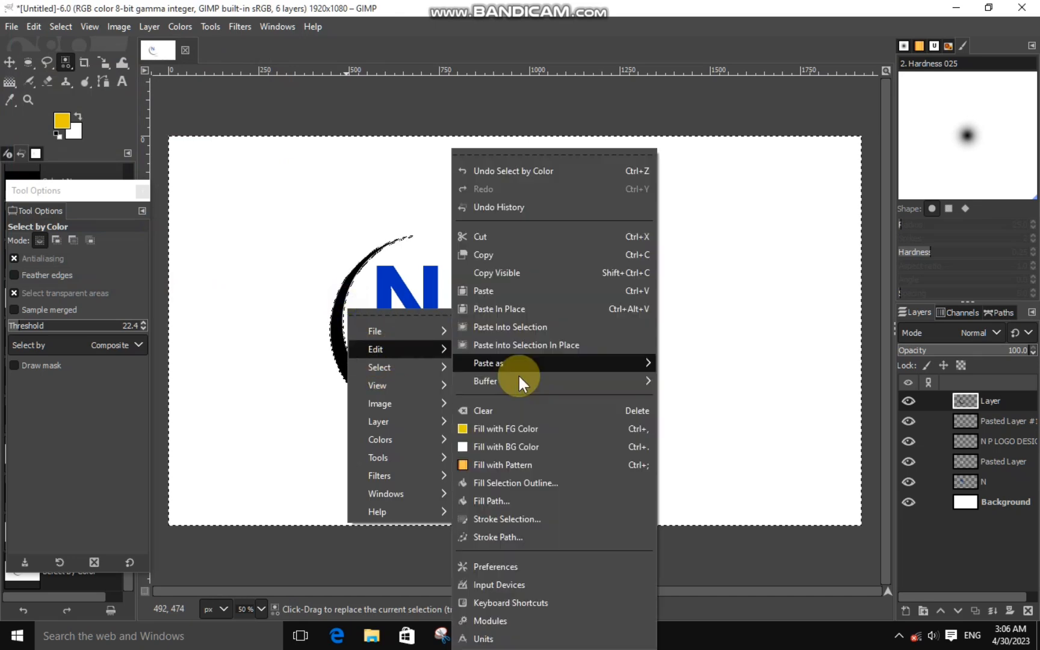
{"action": "left_click", "coordinate": [512, 427]}
{"action": "key", "text": "ctrl+z"}
Step: Select the crescent by color, fill it with the golden yellow foreground color, and clear the selection
{"action": "left_click", "coordinate": [323, 359]}
{"action": "right_click", "coordinate": [342, 359]}
{"action": "mouse_move", "coordinate": [377, 398]}
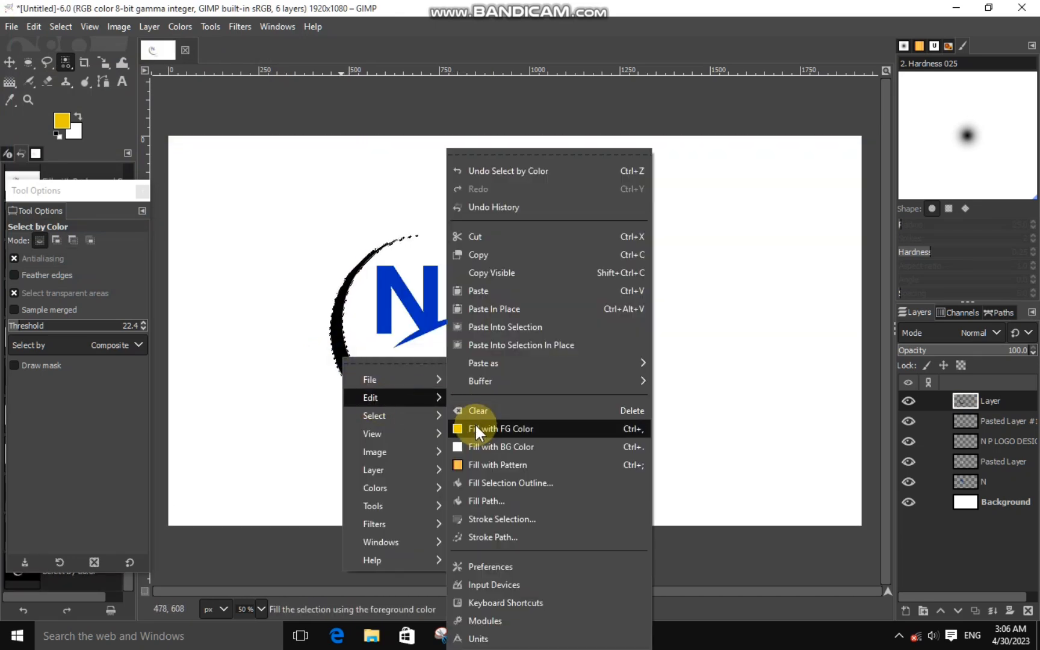
{"action": "left_click", "coordinate": [475, 428]}
{"action": "key", "text": "ctrl+shift+a"}
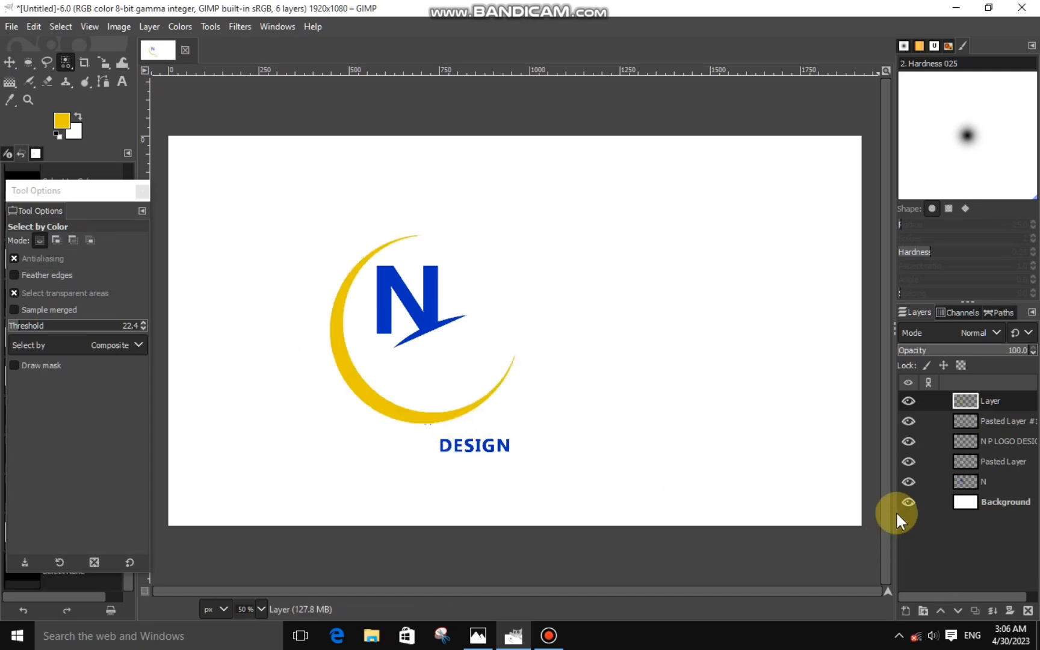
Step: Merge the crescent, caption and letter layers down into the single N layer above the background
{"action": "right_click", "coordinate": [972, 400]}
{"action": "left_click", "coordinate": [880, 186]}
{"action": "right_click", "coordinate": [969, 403]}
{"action": "left_click", "coordinate": [879, 185]}
{"action": "right_click", "coordinate": [989, 398]}
{"action": "left_click", "coordinate": [900, 184]}
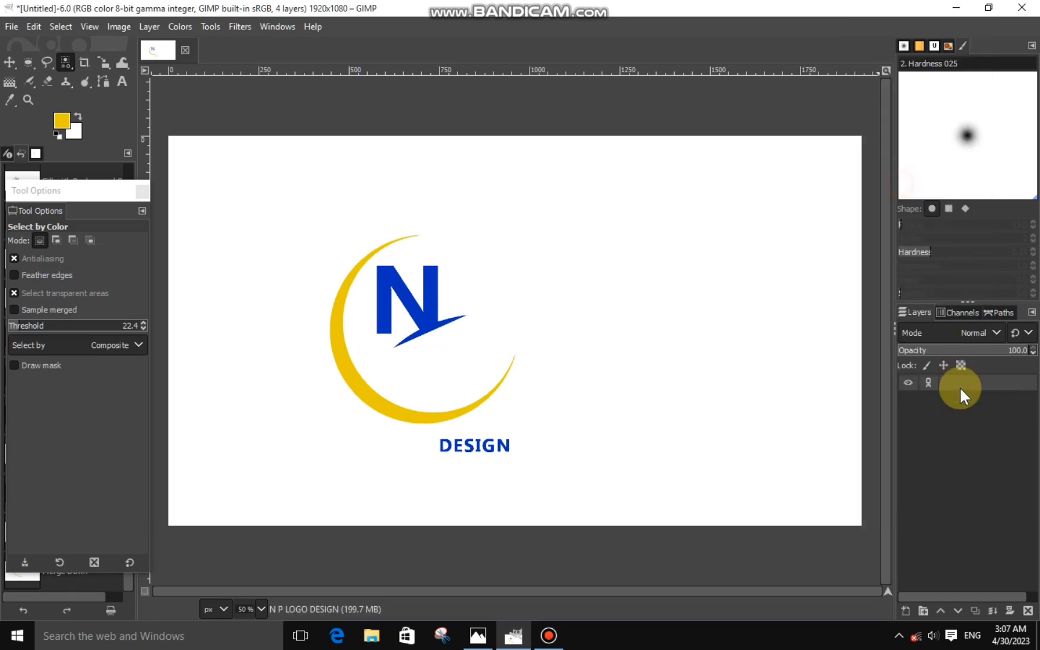
{"action": "right_click", "coordinate": [962, 399]}
{"action": "left_click", "coordinate": [884, 186]}
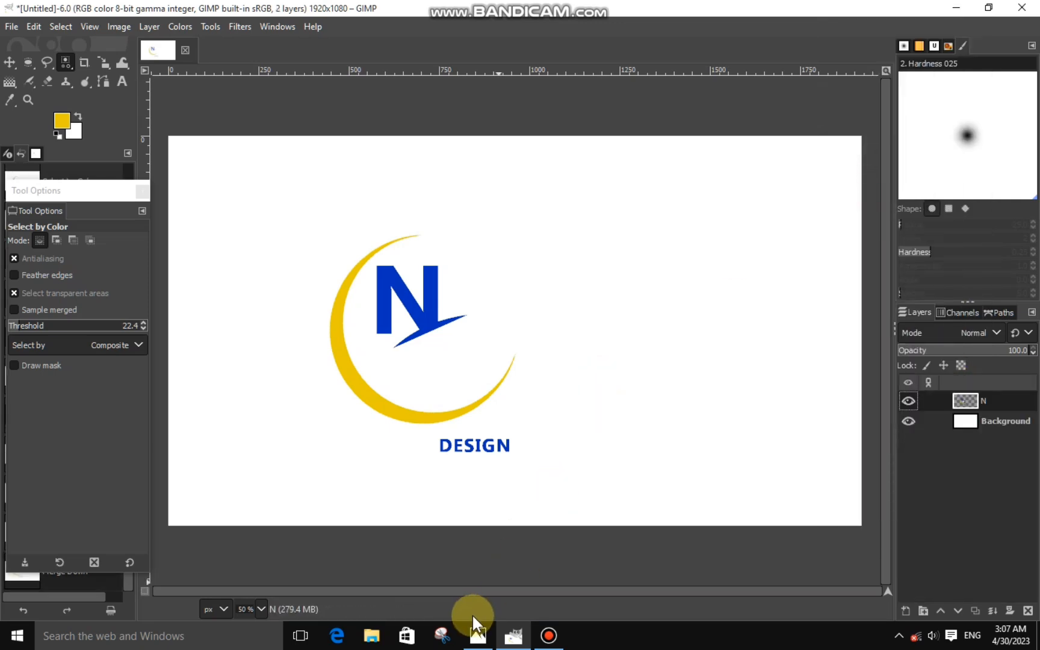
Step: Switch to File Explorer, open the LOGO BACKGROUND folder inside "d drive ata" on drive D, and place the dark teal envelope image as a new GIMP layer
{"action": "left_click", "coordinate": [372, 633]}
{"action": "left_click", "coordinate": [84, 400]}
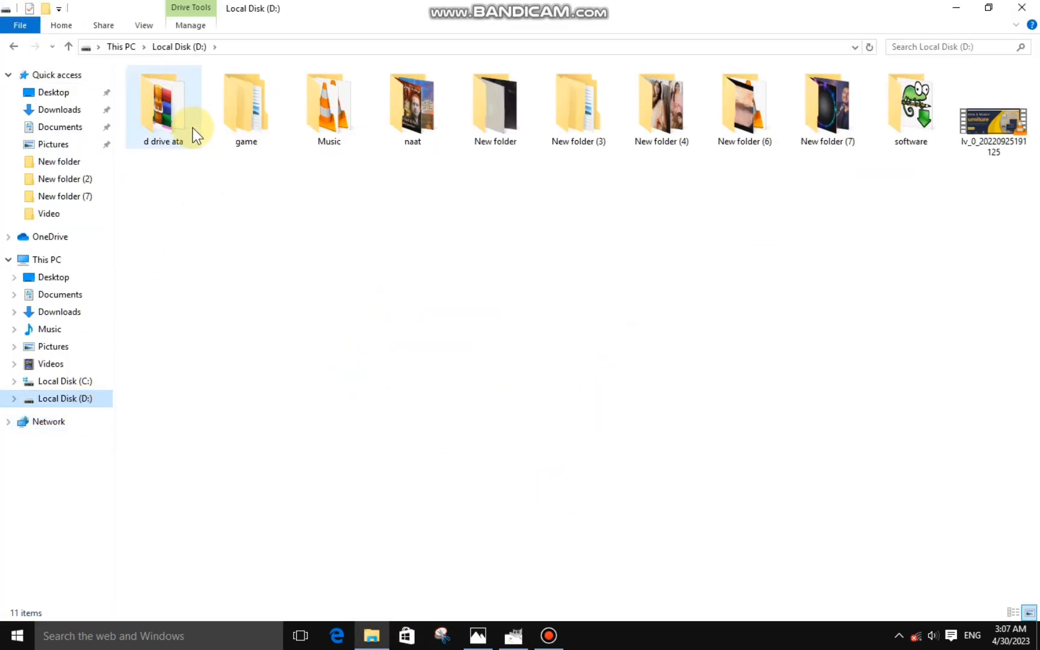
{"action": "double_click", "coordinate": [192, 126]}
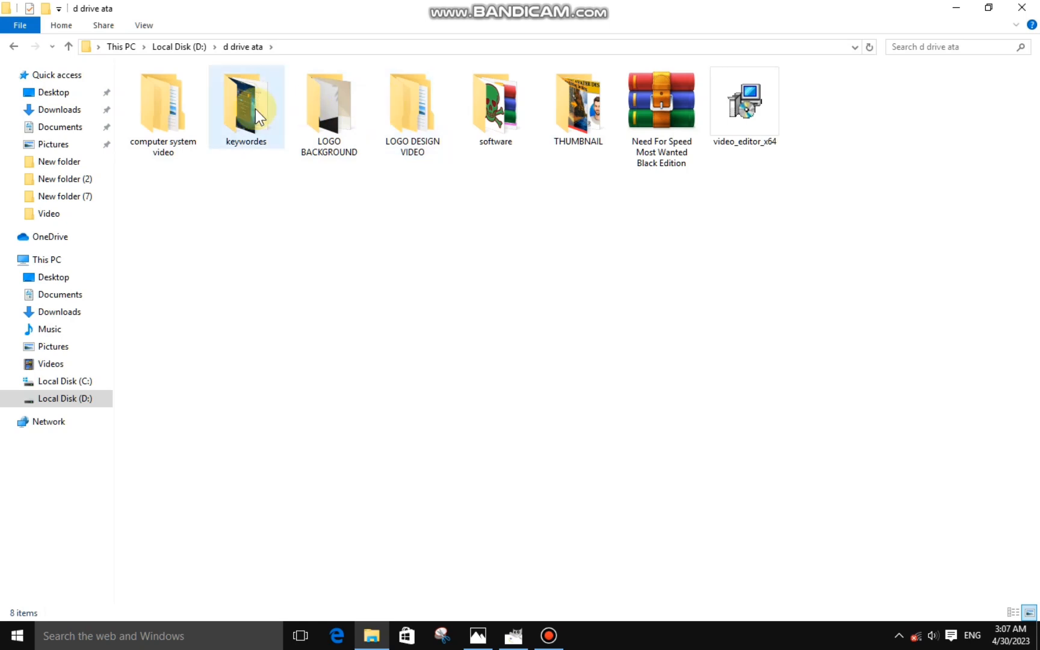
{"action": "double_click", "coordinate": [322, 120]}
{"action": "left_click_drag", "start_coordinate": [414, 248], "coordinate": [478, 426]}
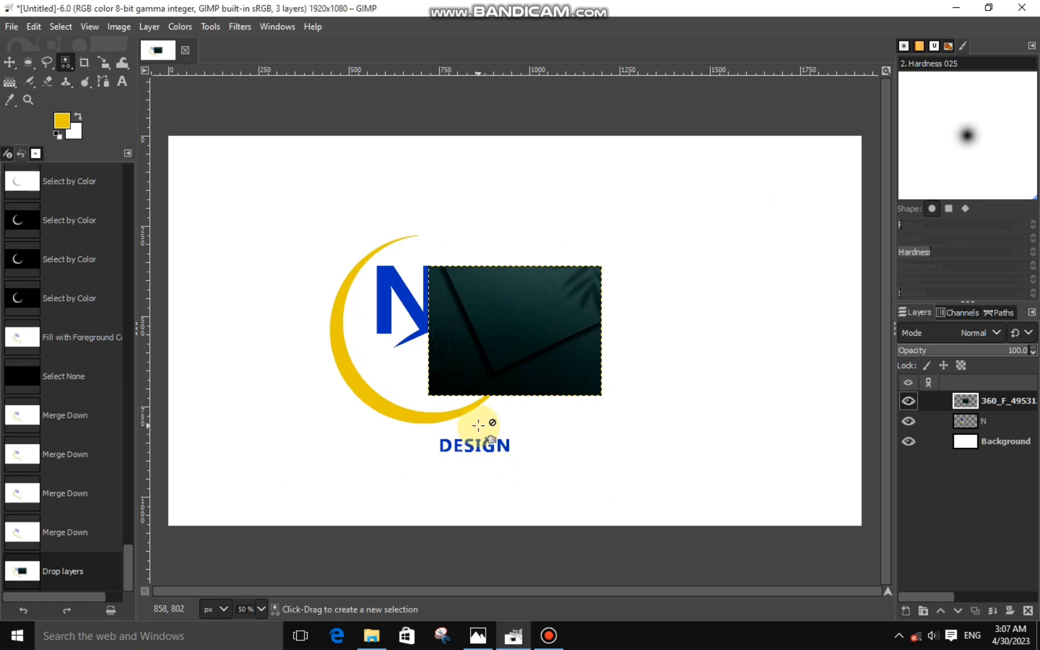
Step: Scale the dark envelope image layer to about 1950 × 1463 px and position it to cover the whole canvas
{"action": "left_click", "coordinate": [373, 283]}
{"action": "left_click_drag", "start_coordinate": [374, 283], "coordinate": [10, 247]}
{"action": "left_click_drag", "start_coordinate": [557, 360], "coordinate": [851, 476]}
{"action": "left_click", "coordinate": [848, 182]}
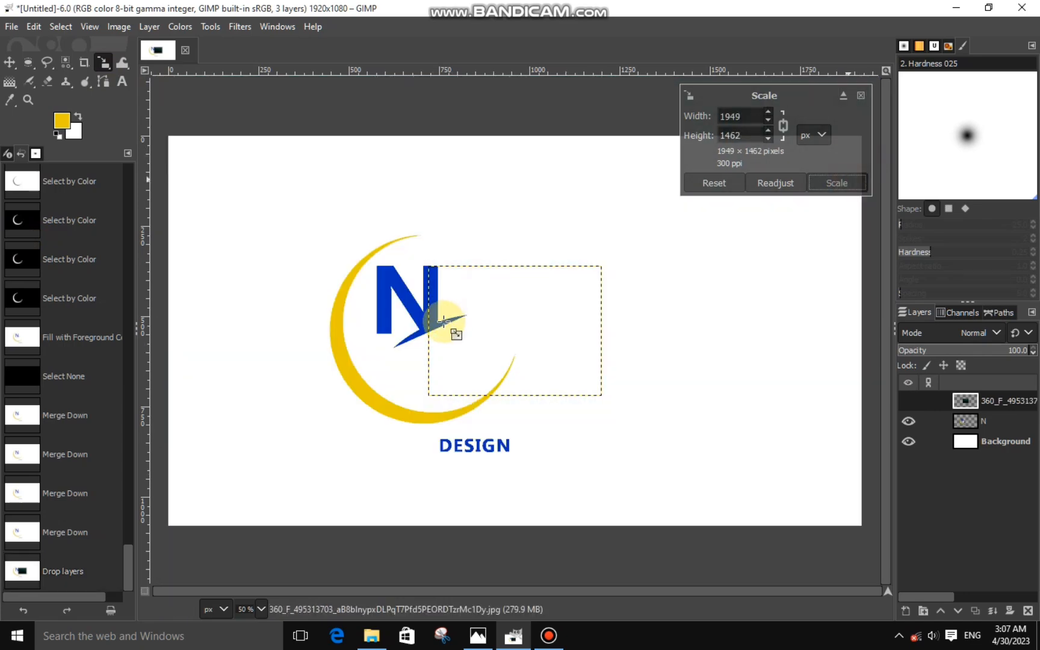
{"action": "left_click", "coordinate": [515, 346]}
{"action": "left_click_drag", "start_coordinate": [515, 346], "coordinate": [517, 271]}
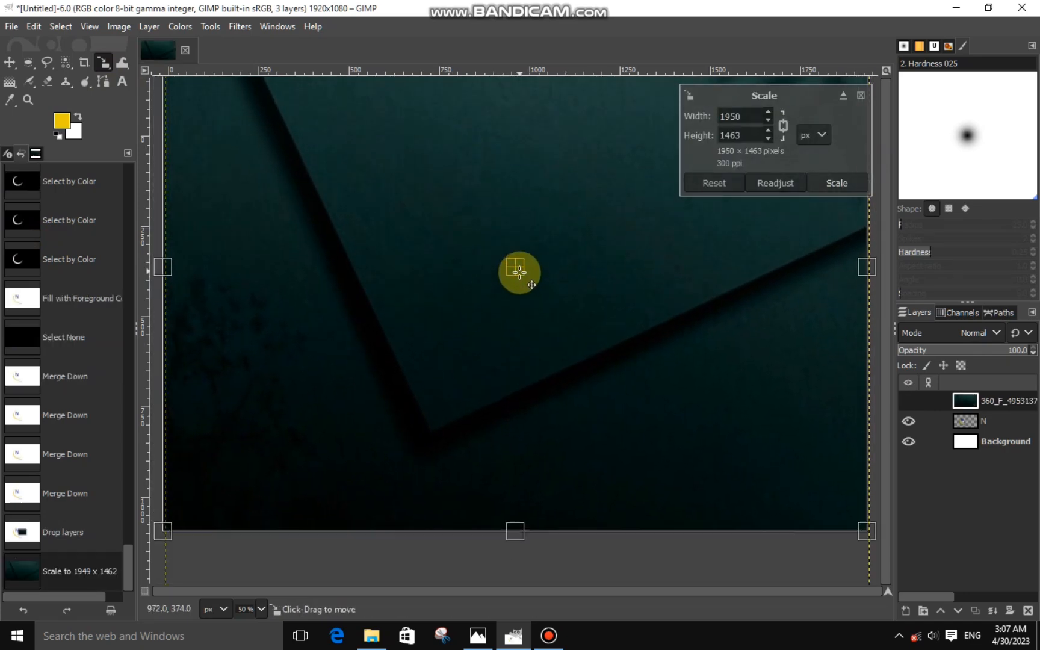
{"action": "left_click", "coordinate": [834, 184]}
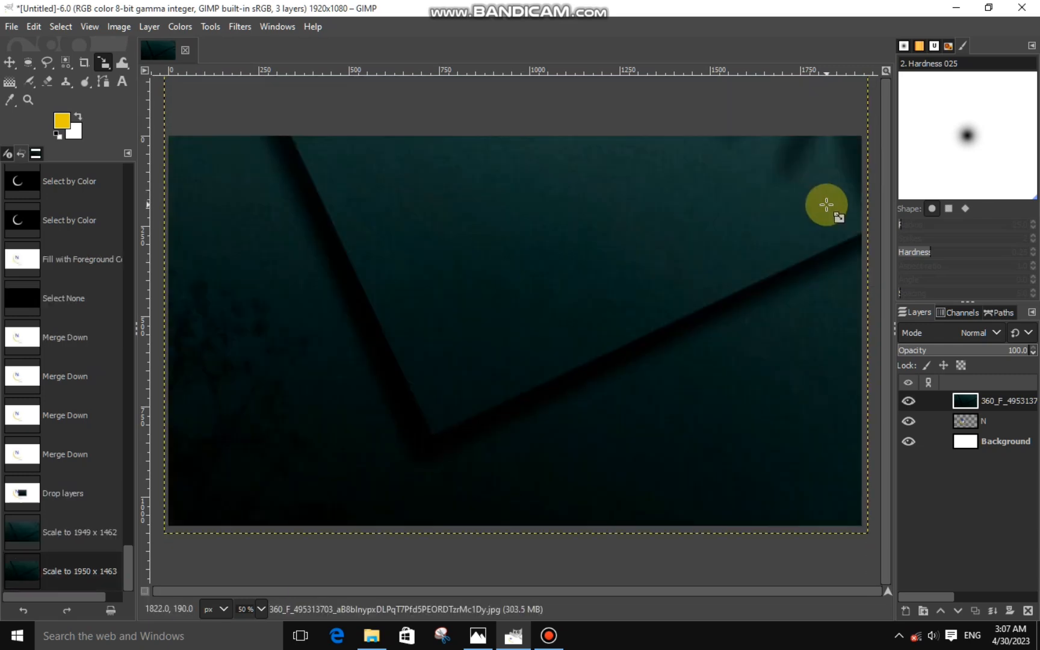
Step: Move the dark envelope image below the N layer and rotate the logo by -26.24°
{"action": "left_click_drag", "start_coordinate": [968, 399], "coordinate": [949, 421]}
{"action": "left_click", "coordinate": [978, 405]}
{"action": "left_click_drag", "start_coordinate": [102, 63], "coordinate": [154, 85]}
{"action": "left_click_drag", "start_coordinate": [228, 182], "coordinate": [225, 249]}
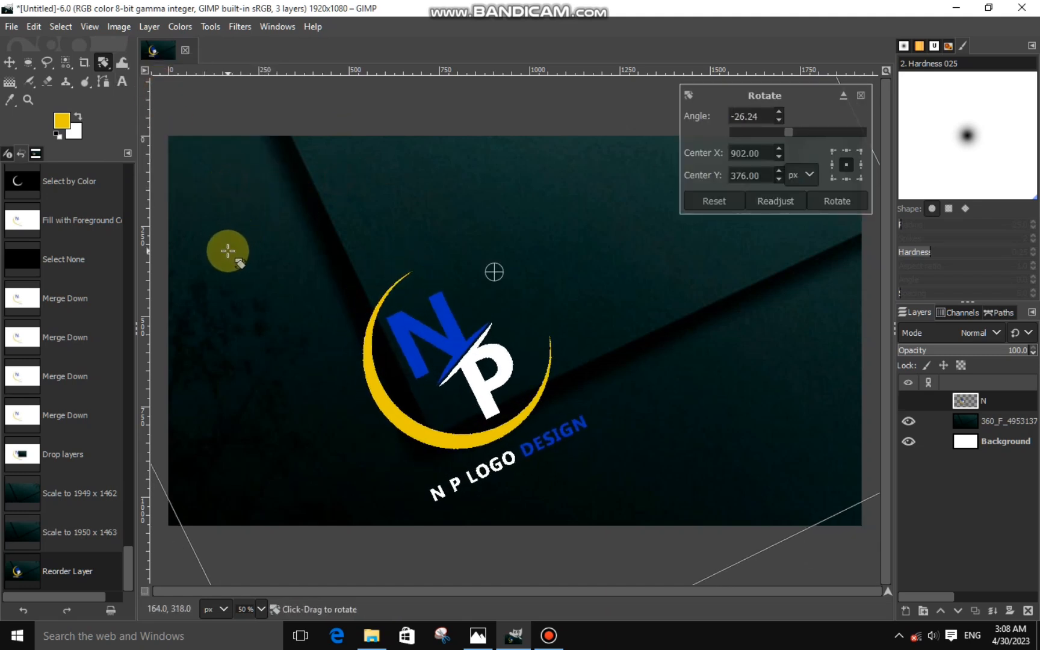
{"action": "left_click", "coordinate": [848, 204]}
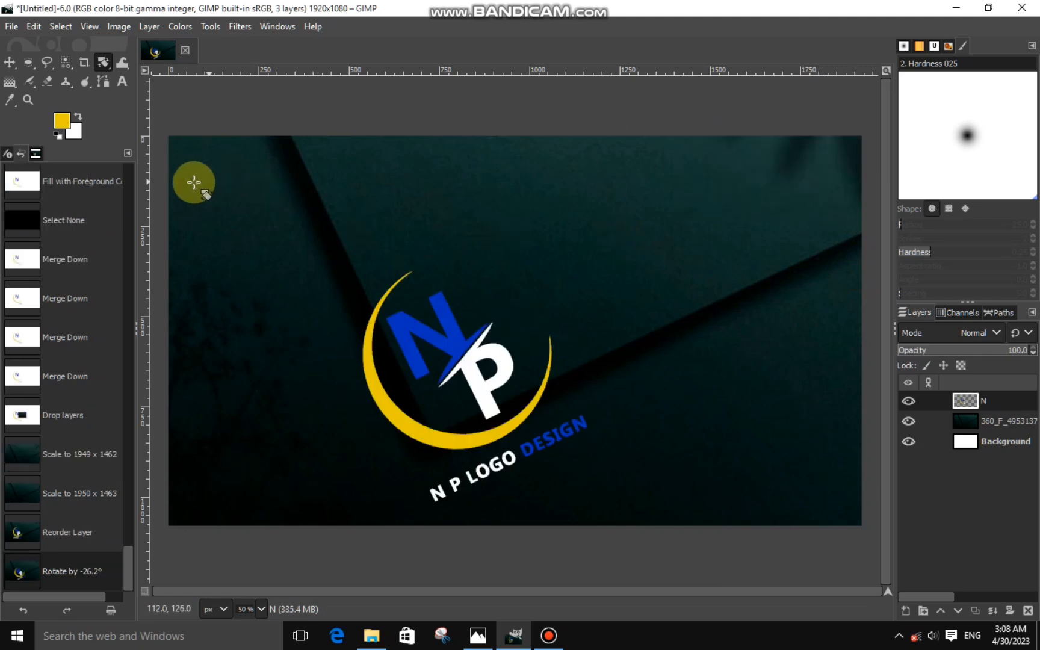
Step: Shift the rotated logo up onto the envelope flap with the Scale tool, applying the transform at 2856 × 2794 px
{"action": "left_click", "coordinate": [107, 66]}
{"action": "left_click", "coordinate": [154, 100]}
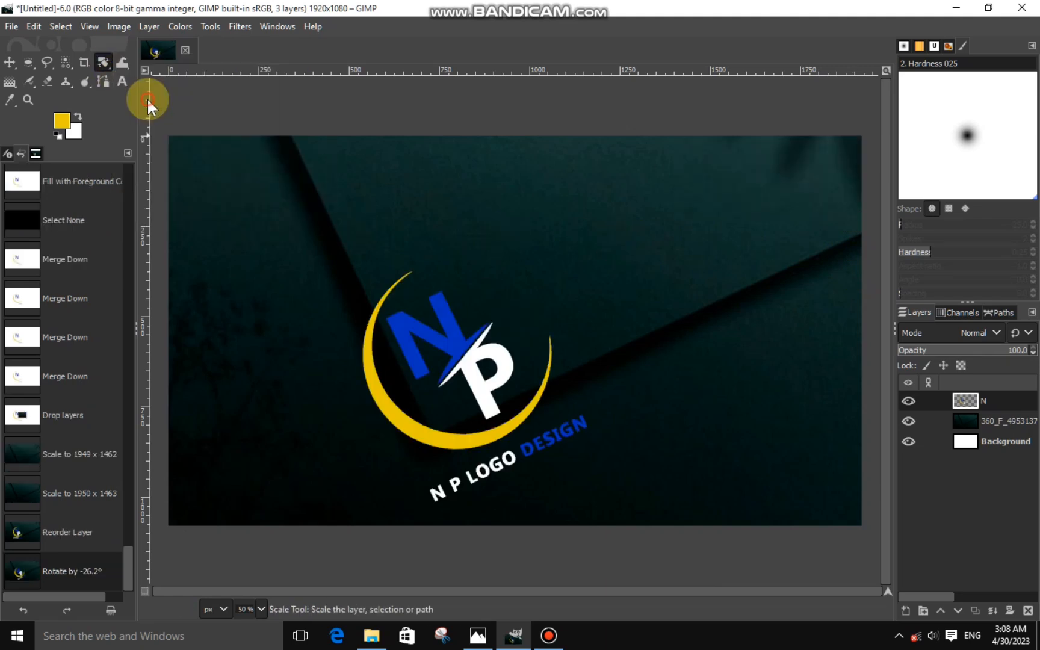
{"action": "left_click", "coordinate": [328, 279]}
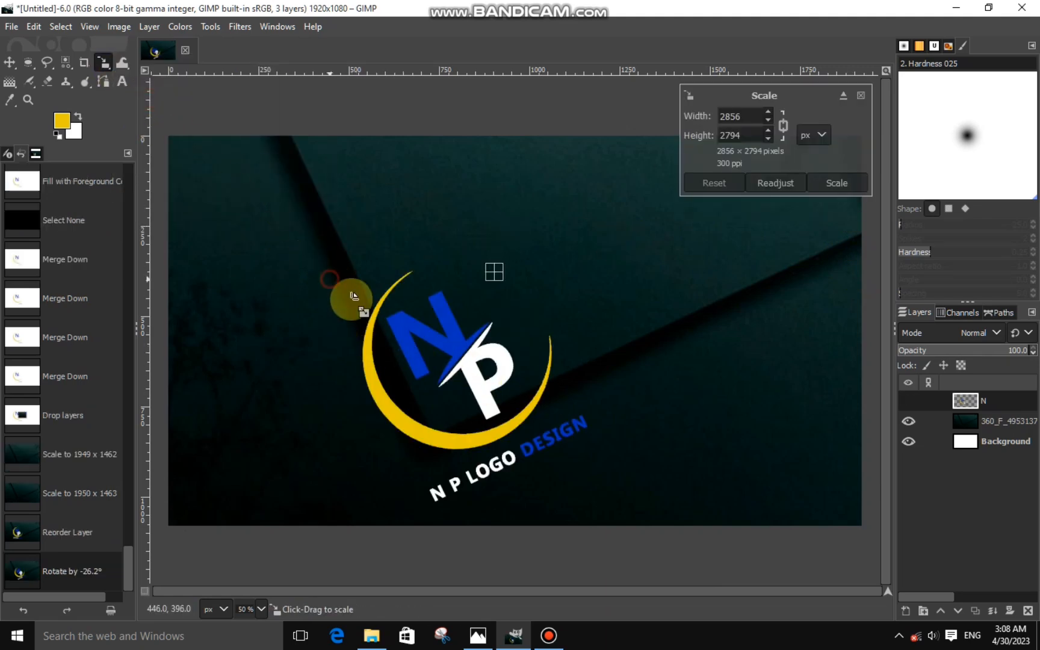
{"action": "left_click_drag", "start_coordinate": [506, 273], "coordinate": [527, 199]}
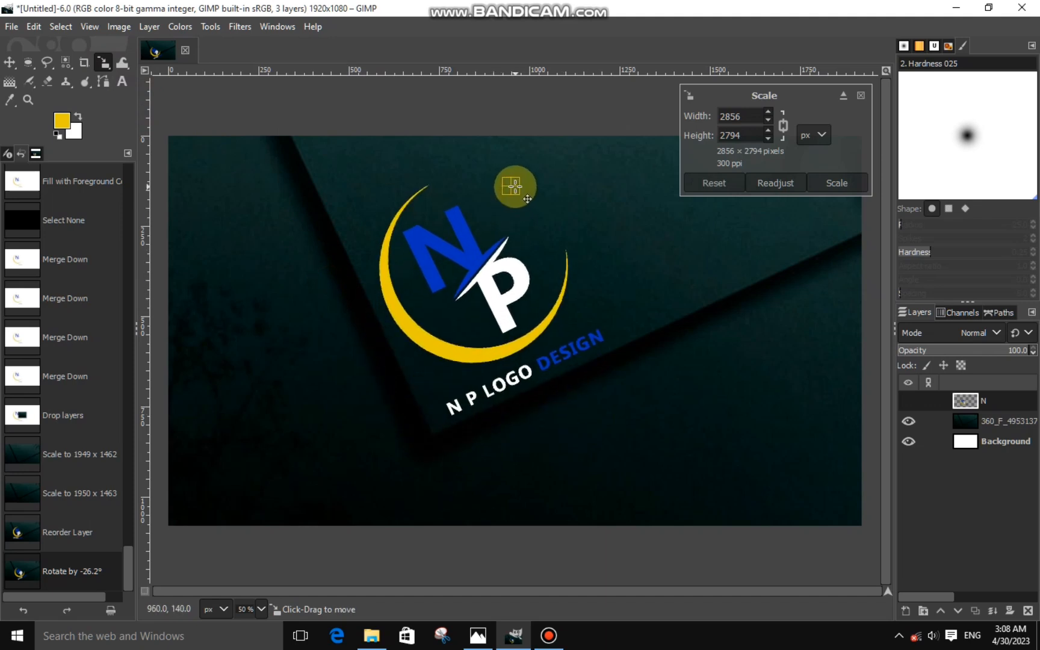
{"action": "left_click", "coordinate": [836, 183]}
Step: Rotate the logo by a further 0.48° and nudge it slightly upward with the Scale tool at 2880 × 2820 px
{"action": "left_click_drag", "start_coordinate": [105, 62], "coordinate": [169, 91]}
{"action": "left_click_drag", "start_coordinate": [338, 181], "coordinate": [338, 181]}
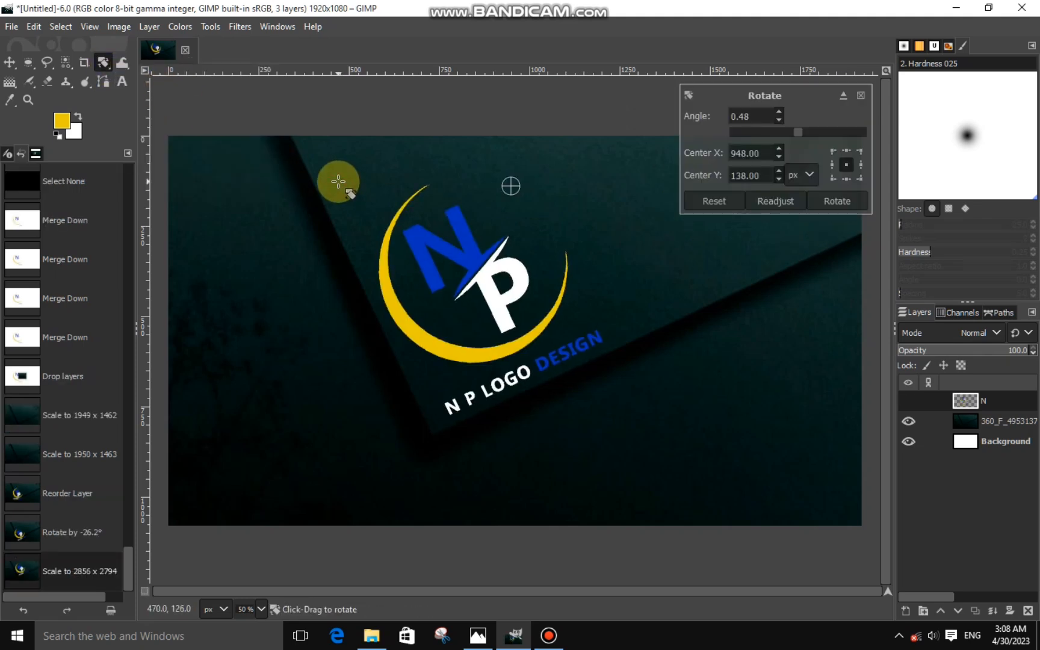
{"action": "left_click", "coordinate": [837, 204]}
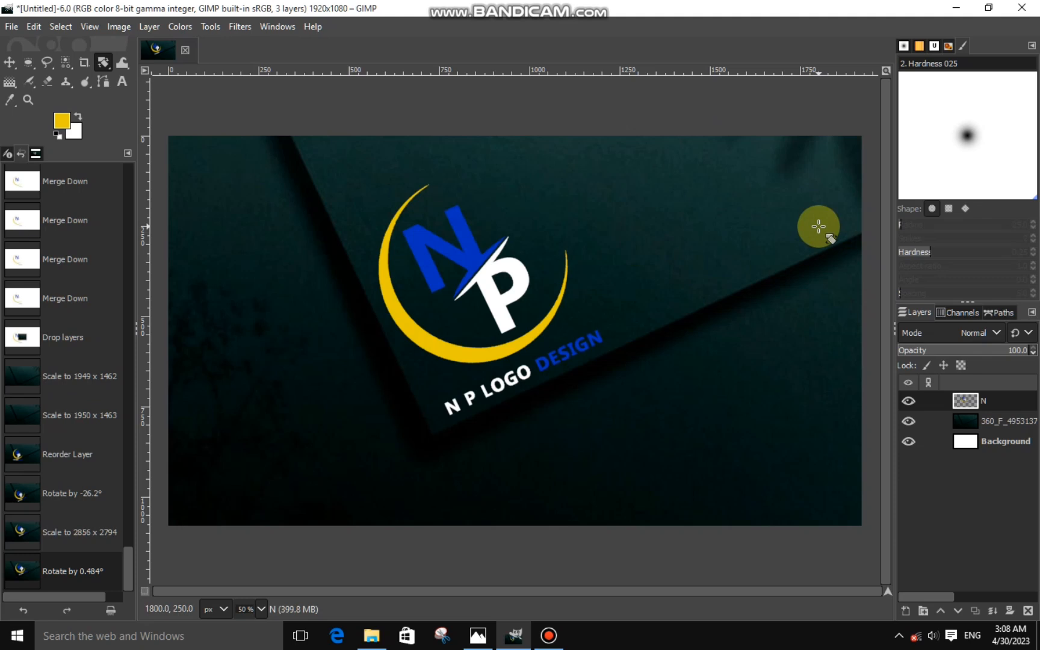
{"action": "left_click_drag", "start_coordinate": [103, 62], "coordinate": [151, 106]}
{"action": "left_click", "coordinate": [346, 255]}
{"action": "left_click_drag", "start_coordinate": [506, 191], "coordinate": [513, 183]}
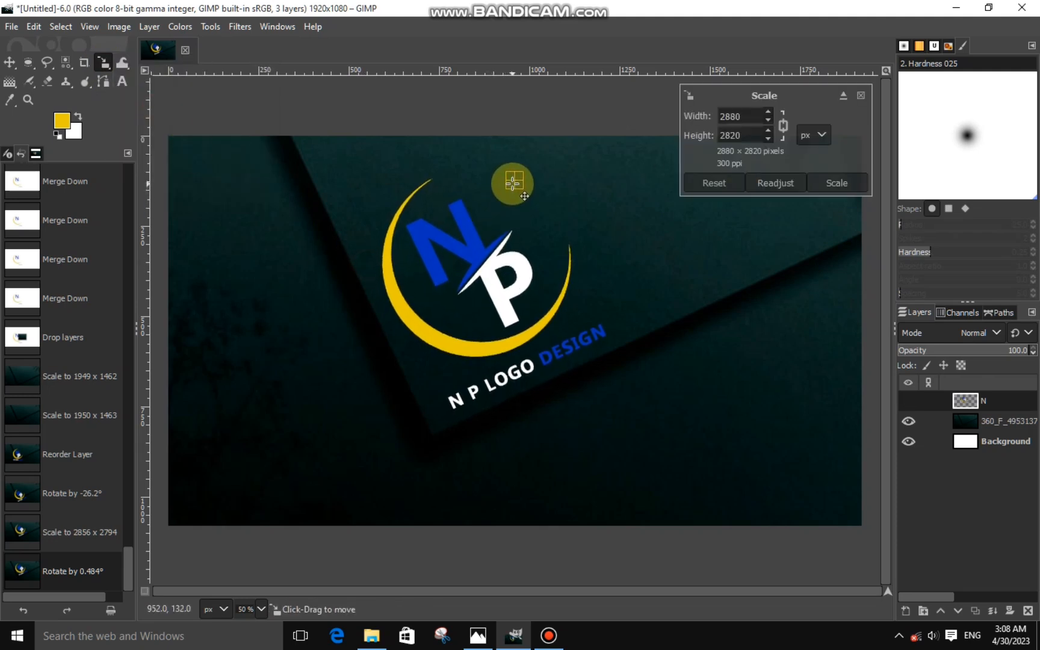
{"action": "left_click", "coordinate": [848, 188]}
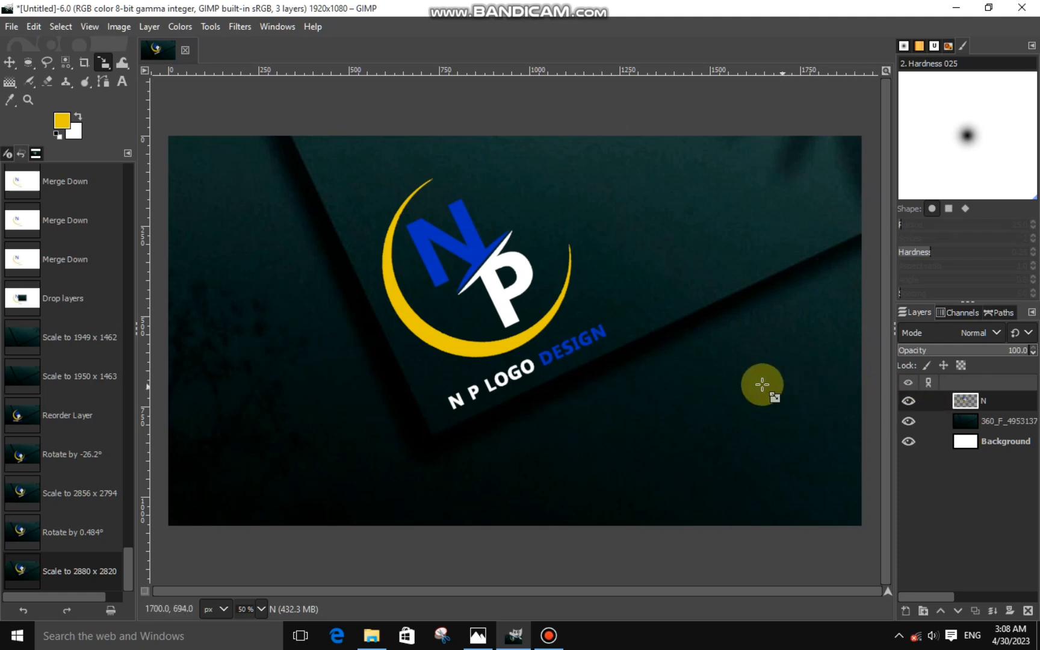
Step: Apply a Drop Shadow to the logo with unlinked offsets X 0.774 and Y 20.903, blur radius 10 and opacity 1.471
{"action": "left_click", "coordinate": [238, 27]}
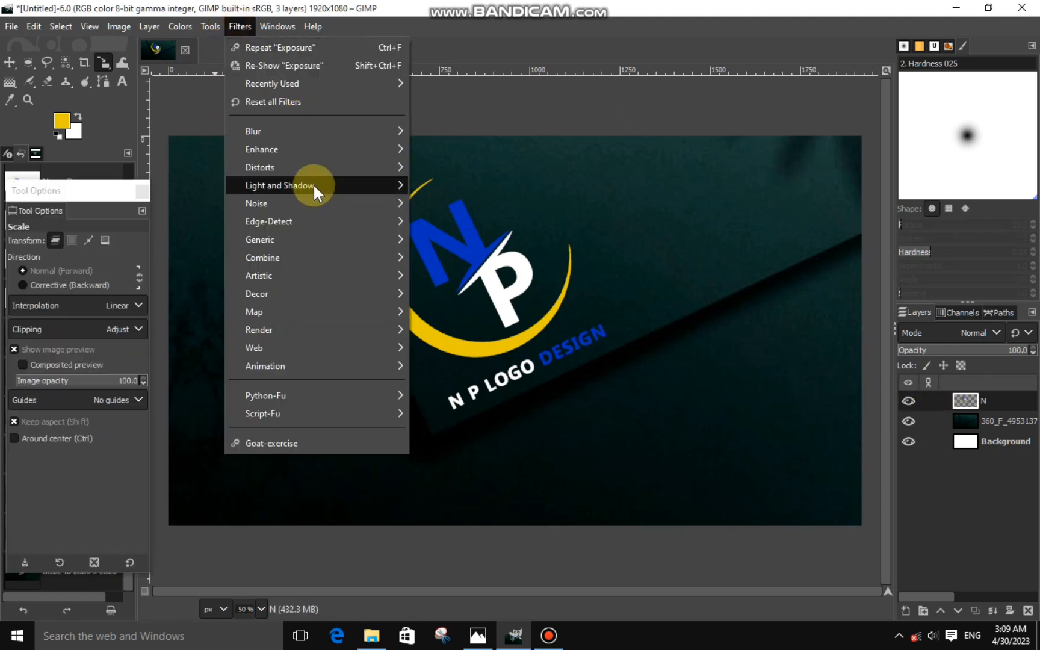
{"action": "mouse_move", "coordinate": [313, 183]}
{"action": "left_click", "coordinate": [460, 305]}
{"action": "left_click_drag", "start_coordinate": [174, 208], "coordinate": [247, 208]}
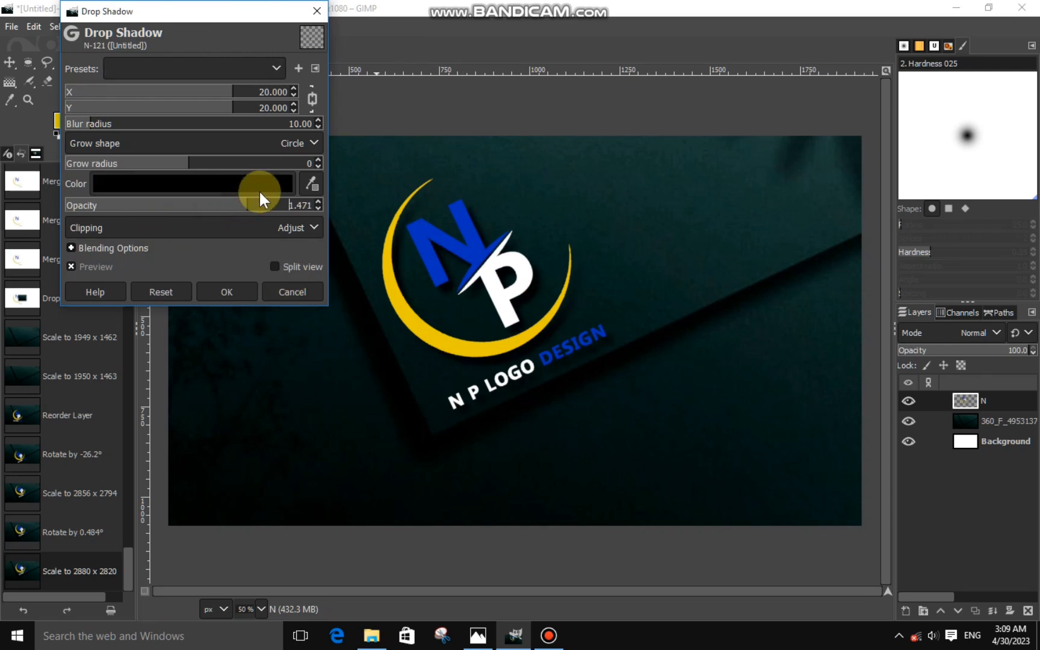
{"action": "left_click", "coordinate": [310, 99]}
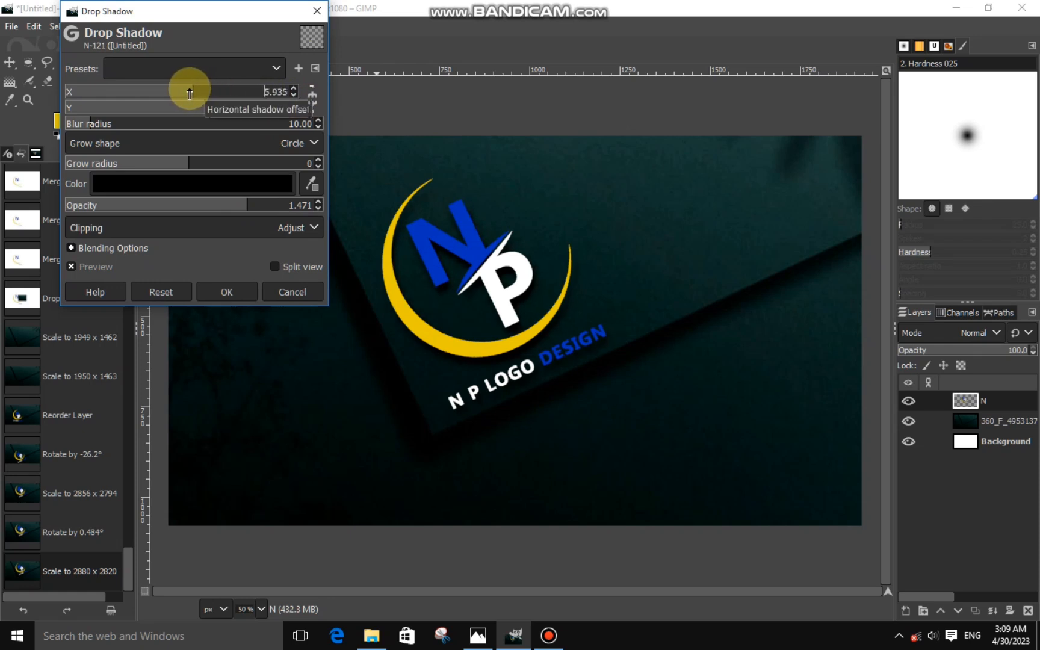
{"action": "left_click_drag", "start_coordinate": [185, 94], "coordinate": [182, 94]}
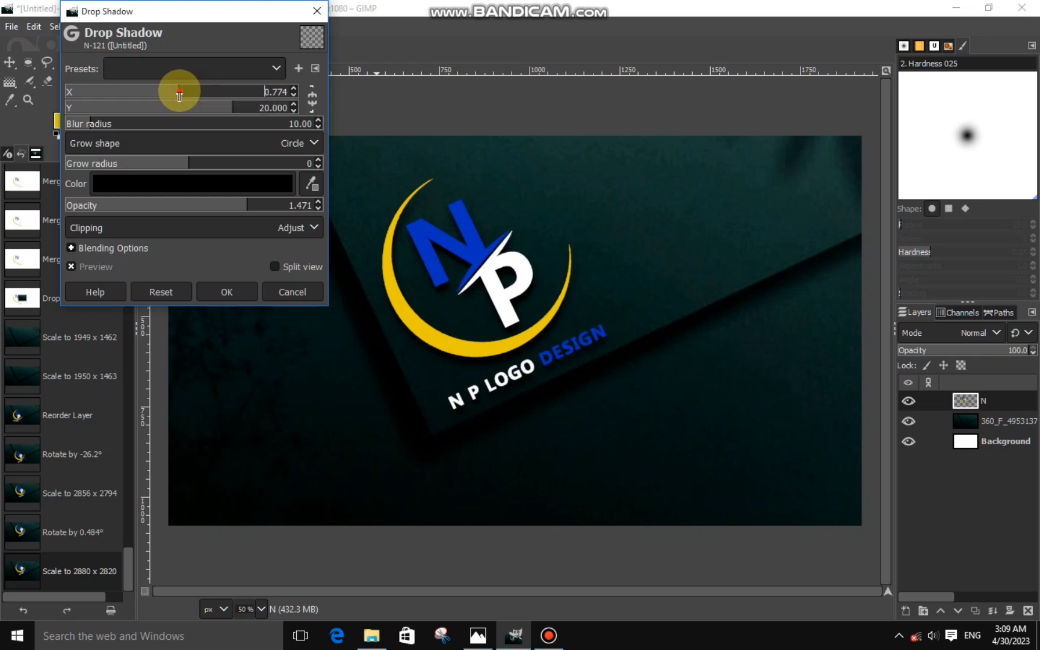
{"action": "left_click_drag", "start_coordinate": [231, 112], "coordinate": [235, 112]}
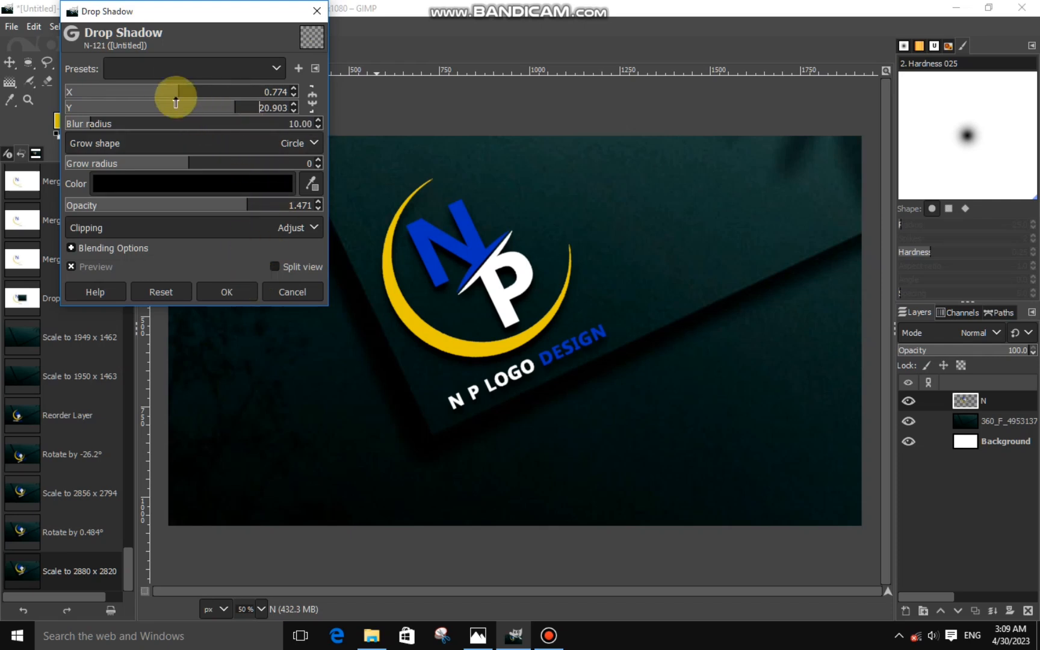
{"action": "left_click", "coordinate": [227, 277]}
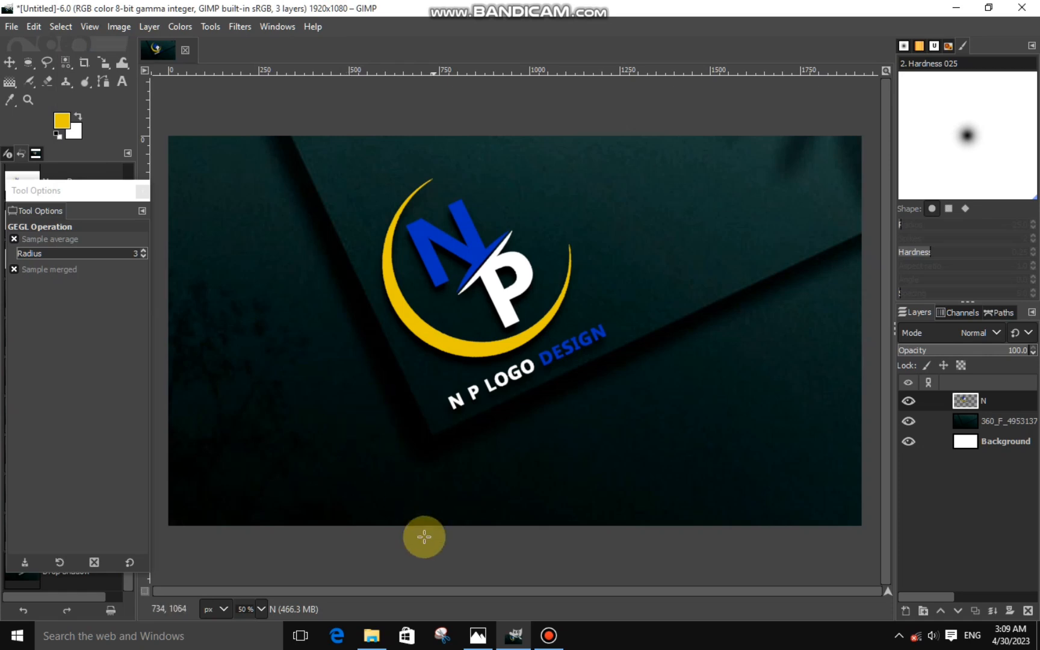
Step: Switch to File Explorer and place the white-gray gritty paper texture image onto the GIMP canvas as a new top layer
{"action": "left_click", "coordinate": [374, 636]}
{"action": "left_click_drag", "start_coordinate": [1034, 297], "coordinate": [1018, 566]}
{"action": "left_click_drag", "start_coordinate": [897, 444], "coordinate": [520, 518]}
{"action": "left_click_drag", "start_coordinate": [508, 395], "coordinate": [231, 187]}
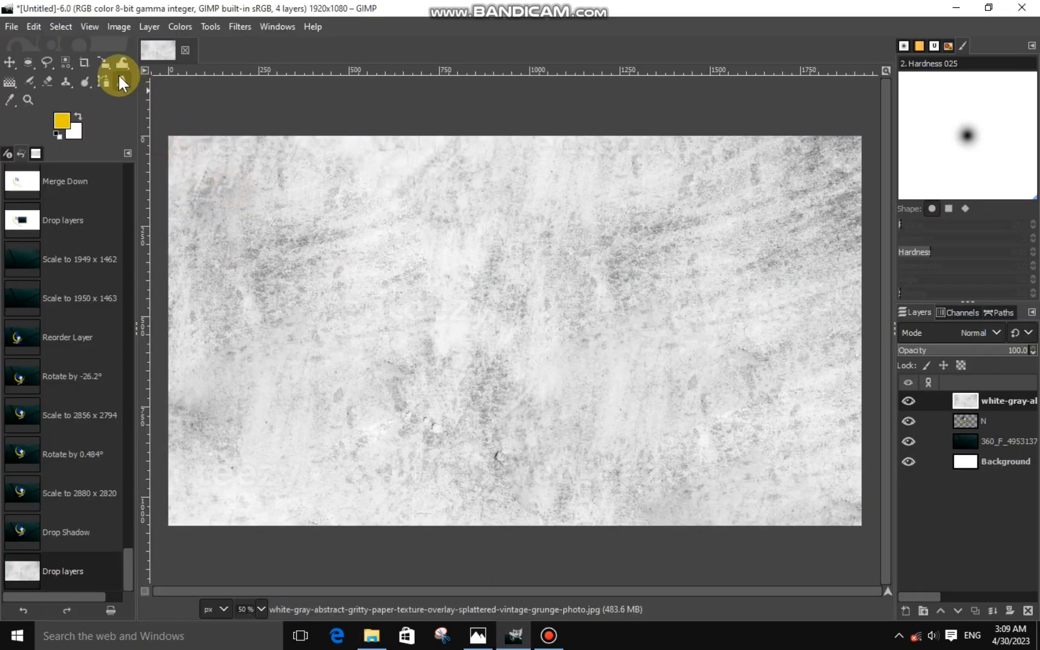
Step: Scale the gritty texture layer down to 1058 × 706 px and position it over the logo
{"action": "left_click_drag", "start_coordinate": [329, 239], "coordinate": [548, 342]}
{"action": "left_click_drag", "start_coordinate": [717, 453], "coordinate": [369, 311]}
{"action": "left_click_drag", "start_coordinate": [369, 311], "coordinate": [551, 394]}
{"action": "left_click_drag", "start_coordinate": [387, 219], "coordinate": [413, 348]}
{"action": "left_click_drag", "start_coordinate": [541, 290], "coordinate": [481, 277]}
{"action": "left_click", "coordinate": [824, 181]}
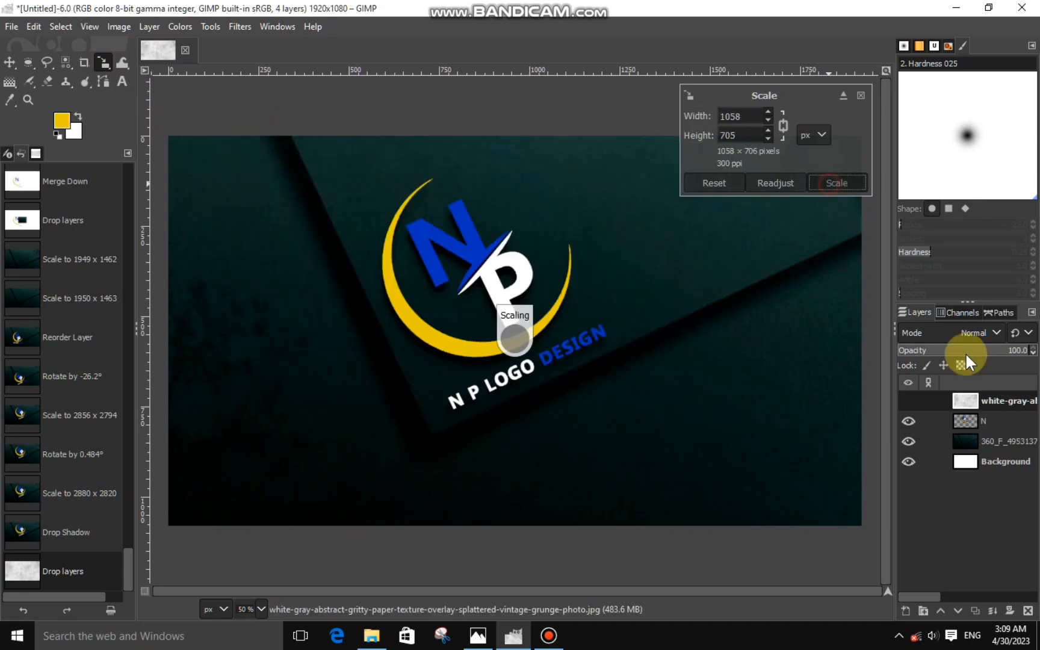
Step: Enlarge the texture layer to 1106 × 737 px with the Scale tool so it covers the whole logo and caption
{"action": "left_click", "coordinate": [657, 378]}
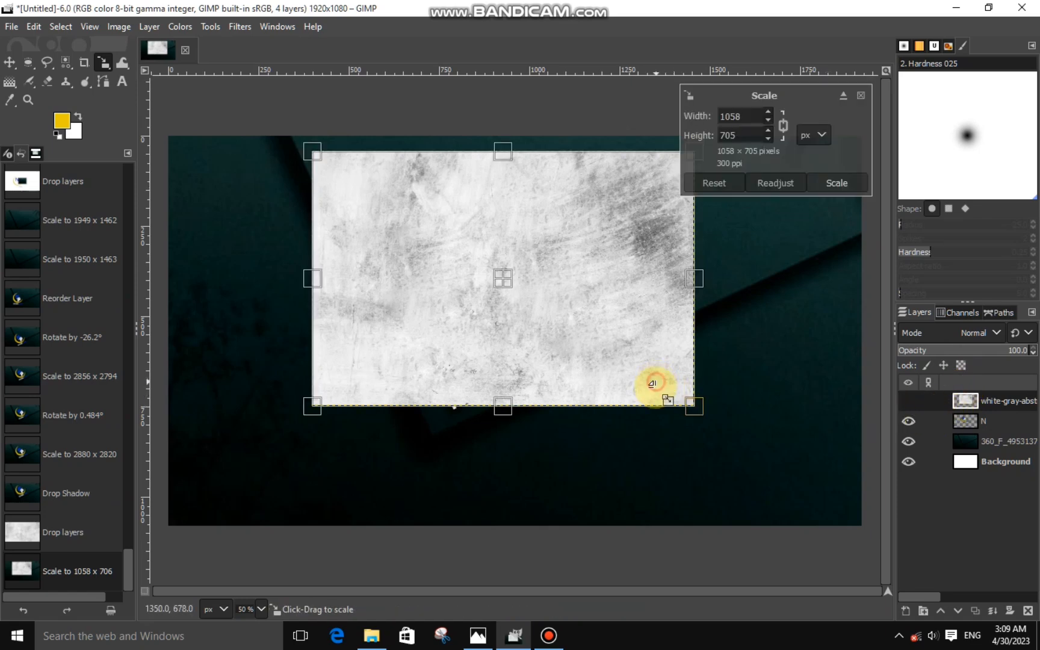
{"action": "left_click_drag", "start_coordinate": [657, 379], "coordinate": [689, 419]}
{"action": "left_click", "coordinate": [836, 183]}
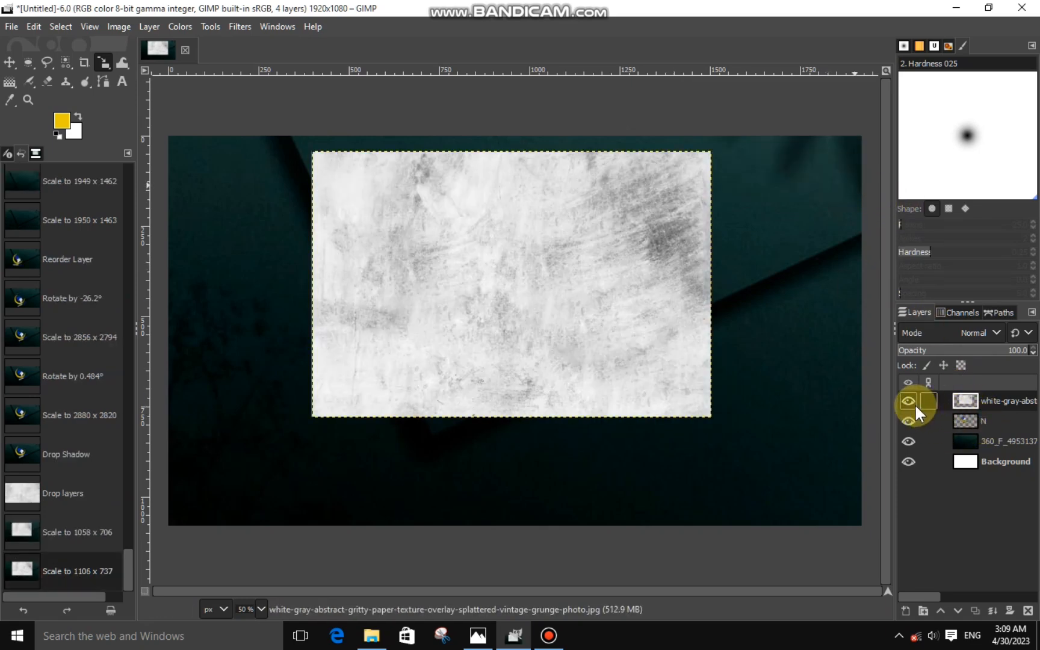
Step: Hide the texture layer and create a selection from the alpha of the logo layer N
{"action": "left_click", "coordinate": [908, 401]}
{"action": "left_click", "coordinate": [965, 423]}
{"action": "right_click", "coordinate": [964, 421]}
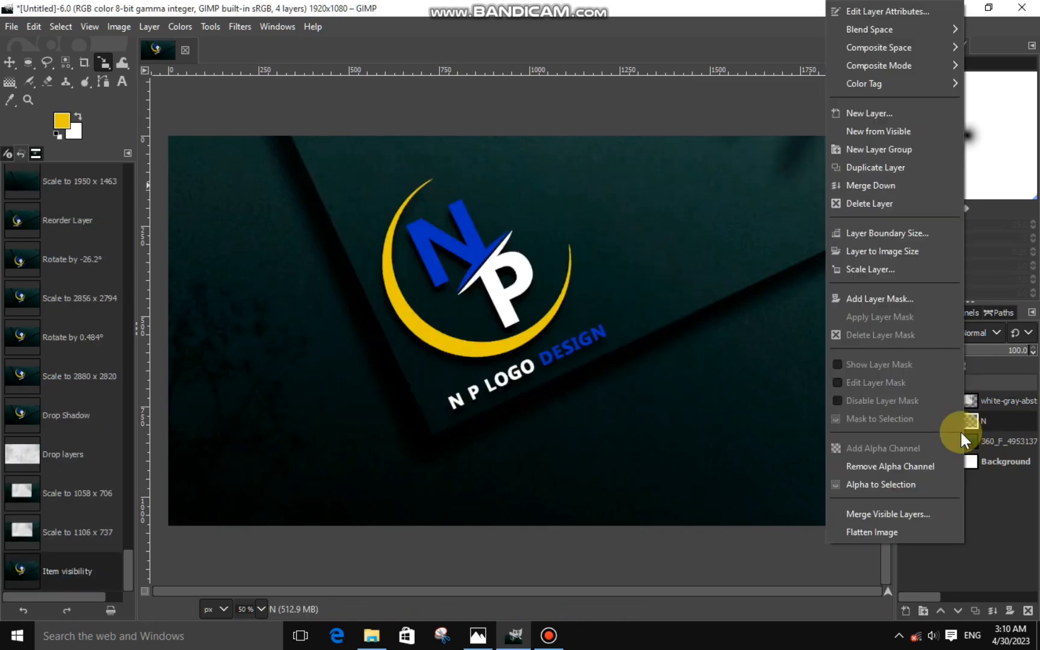
{"action": "left_click", "coordinate": [875, 486]}
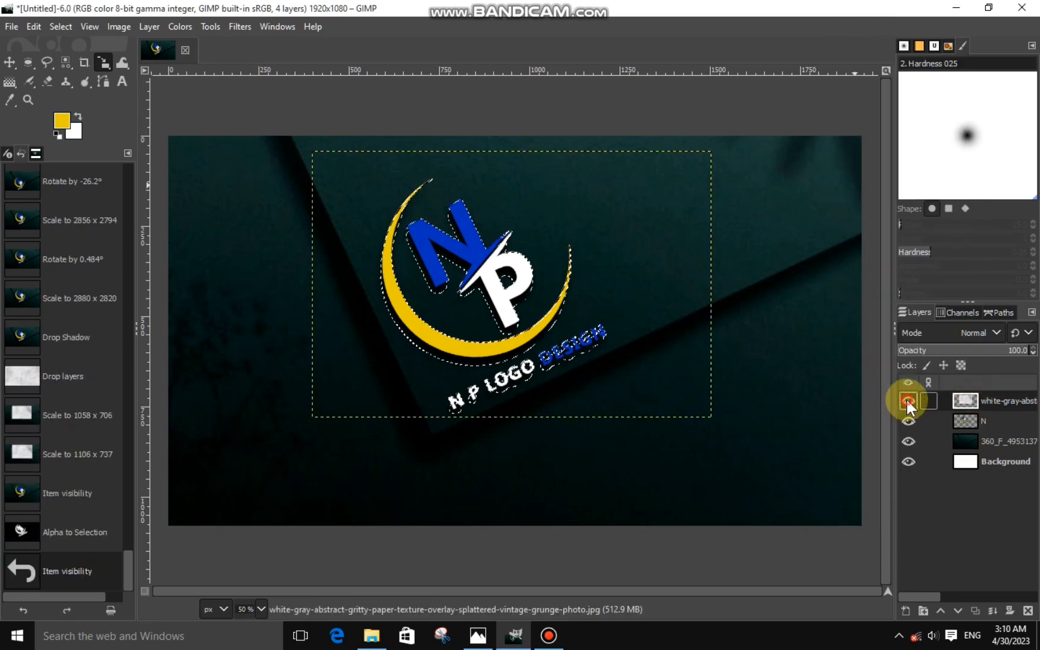
Step: Show the texture layer again and cut away all texture outside the logo shape using the inverted selection
{"action": "left_click", "coordinate": [908, 401]}
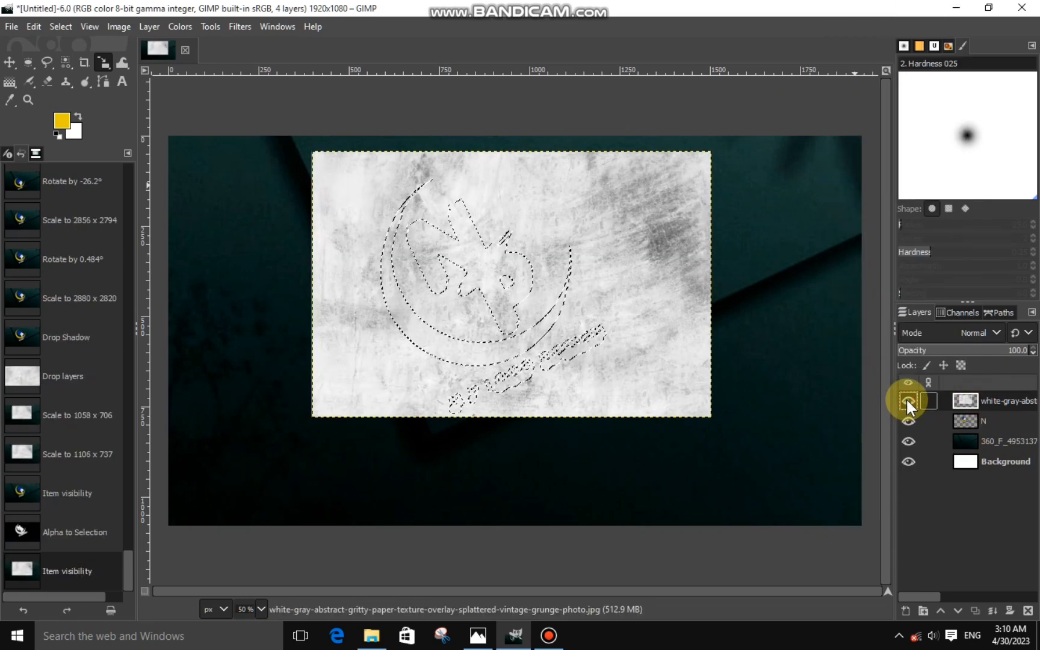
{"action": "left_click", "coordinate": [62, 26]}
{"action": "left_click", "coordinate": [77, 83]}
{"action": "right_click", "coordinate": [341, 225]}
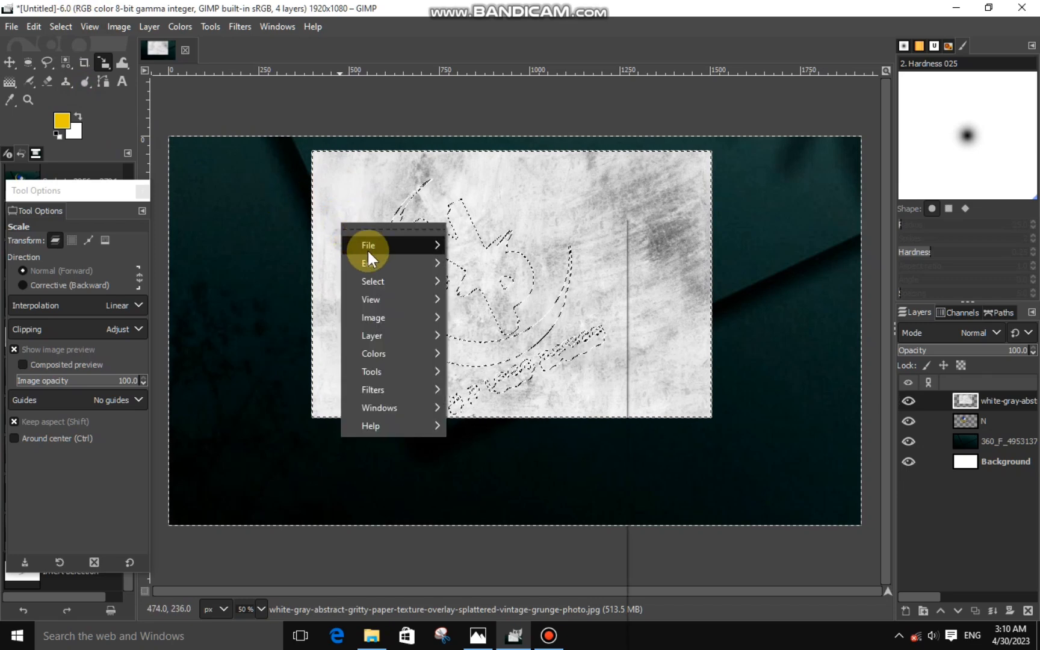
{"action": "right_click", "coordinate": [531, 264]}
{"action": "mouse_move", "coordinate": [557, 304]}
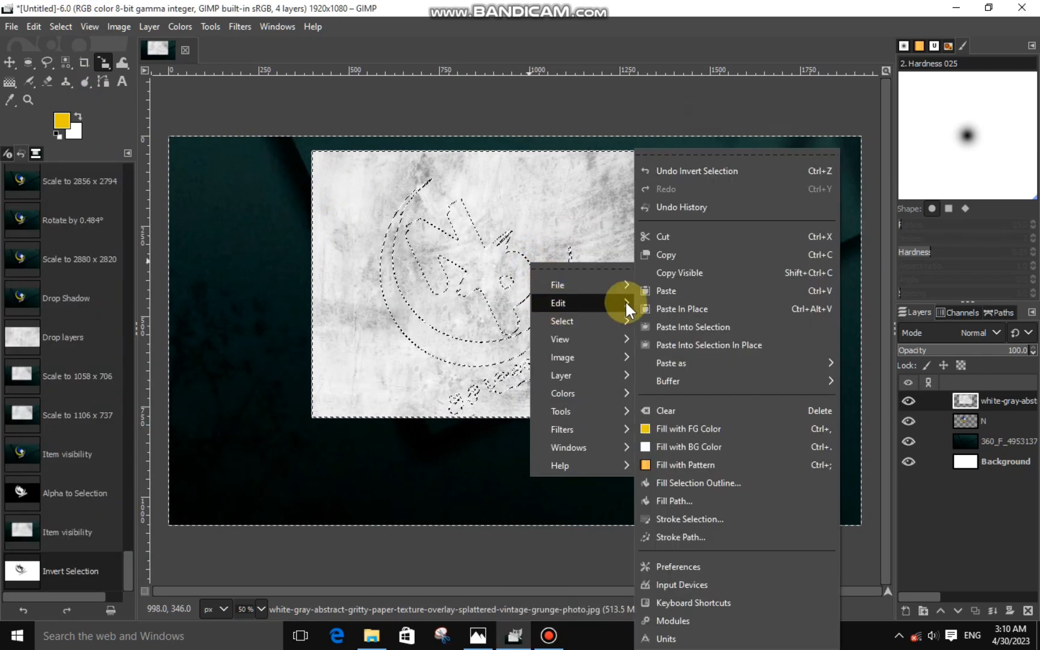
{"action": "left_click", "coordinate": [661, 239]}
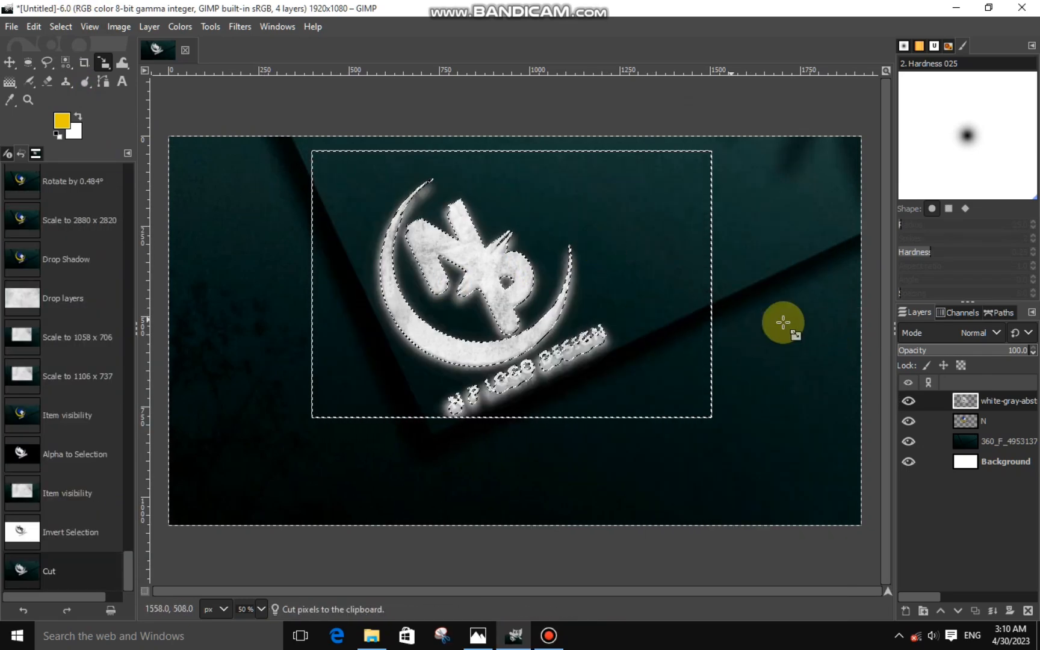
Step: Set the texture layer's blend mode to Overlay and, with the selection cleared, merge it down onto the logo layer N
{"action": "left_click", "coordinate": [935, 332]}
{"action": "left_click", "coordinate": [934, 311]}
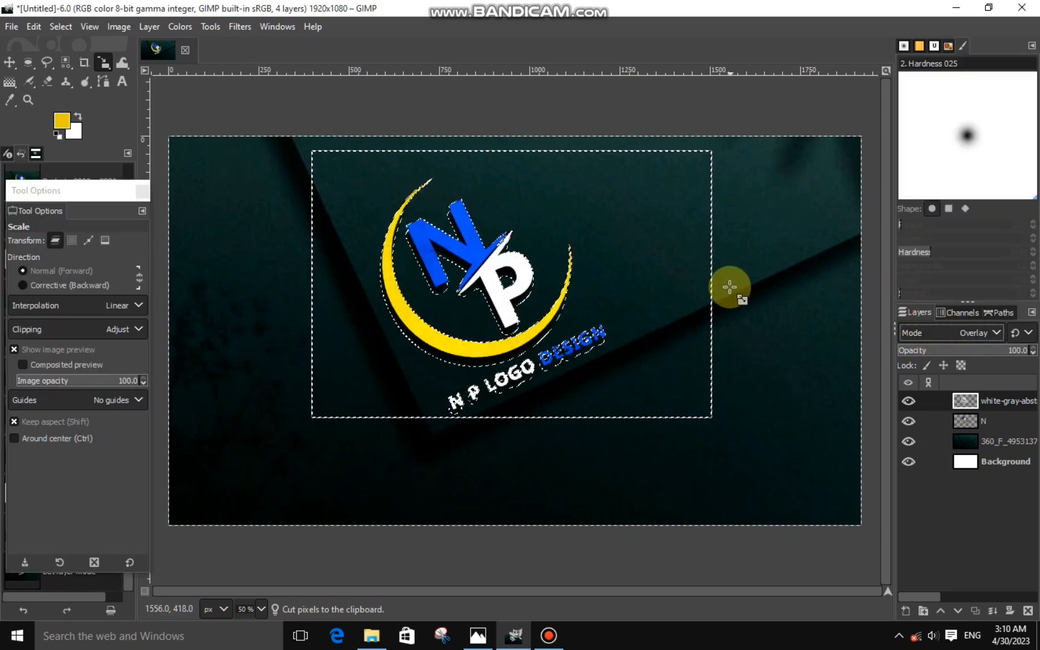
{"action": "key", "text": "ctrl+shift+a"}
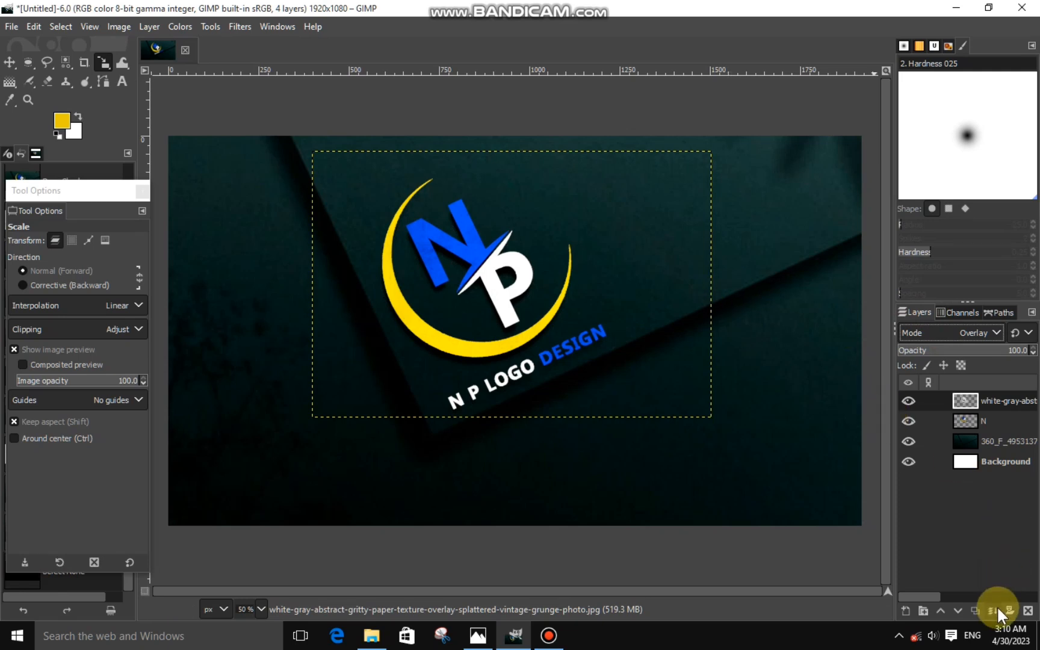
{"action": "right_click", "coordinate": [975, 399]}
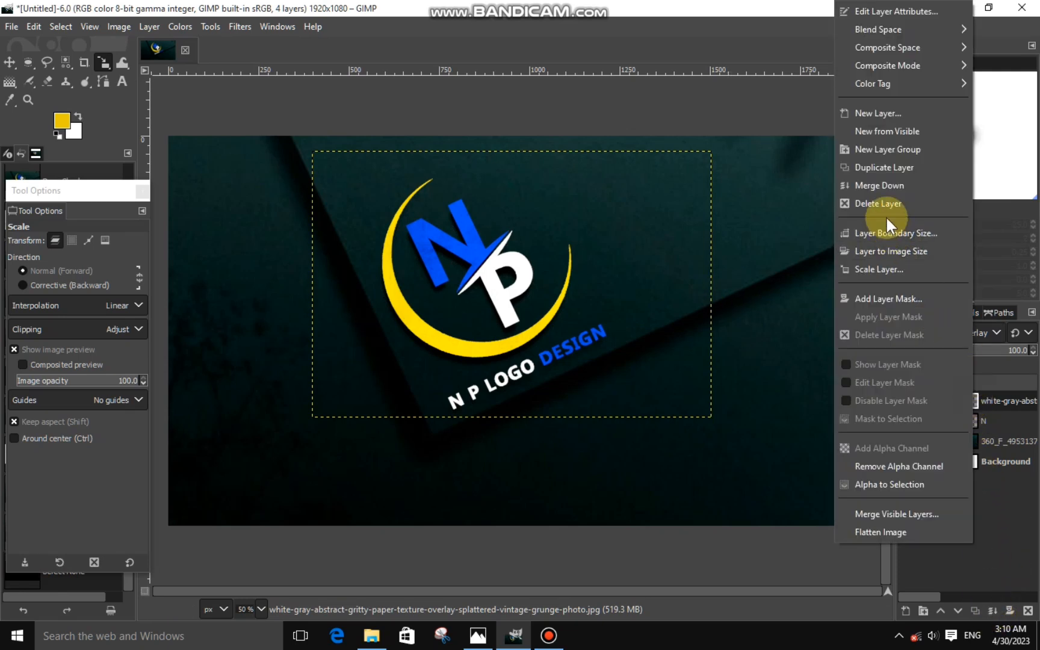
{"action": "left_click", "coordinate": [879, 185]}
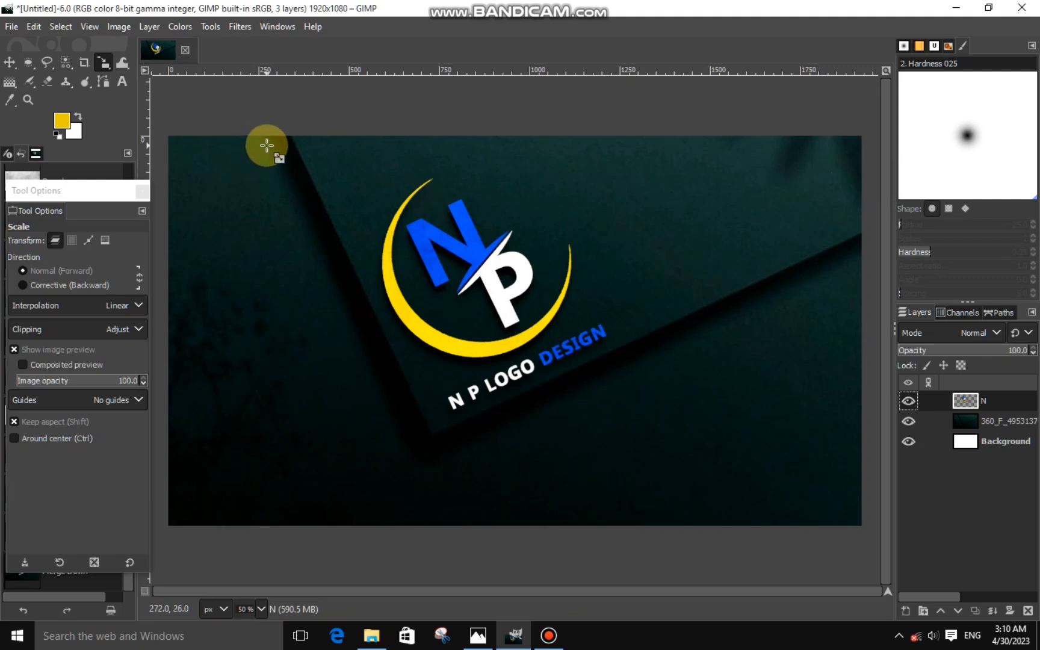
{"action": "left_click", "coordinate": [238, 26]}
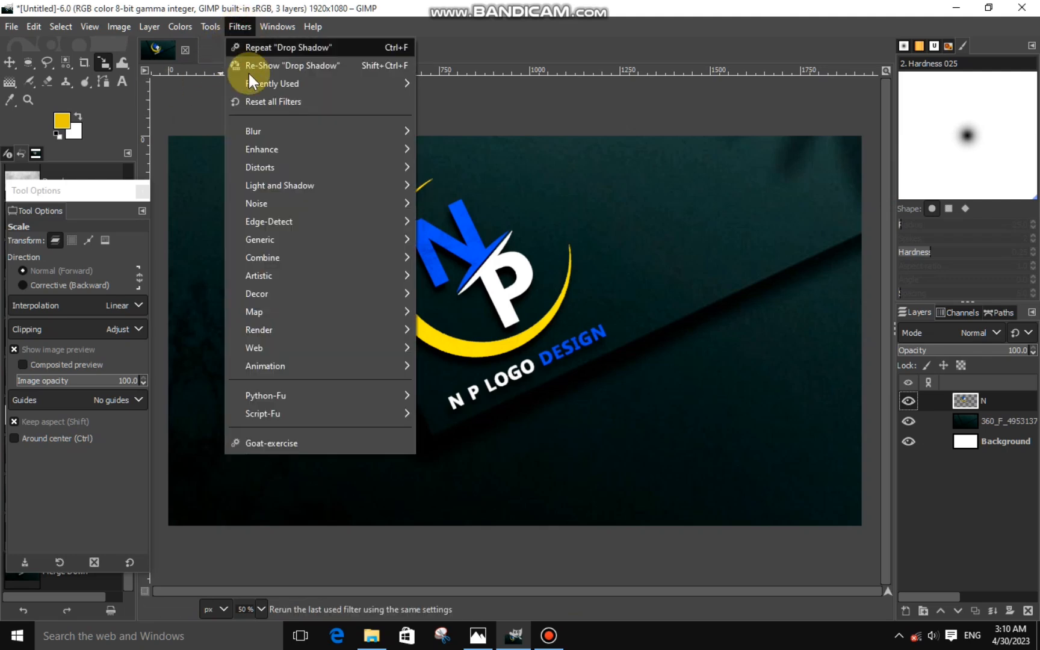
{"action": "left_click", "coordinate": [177, 168]}
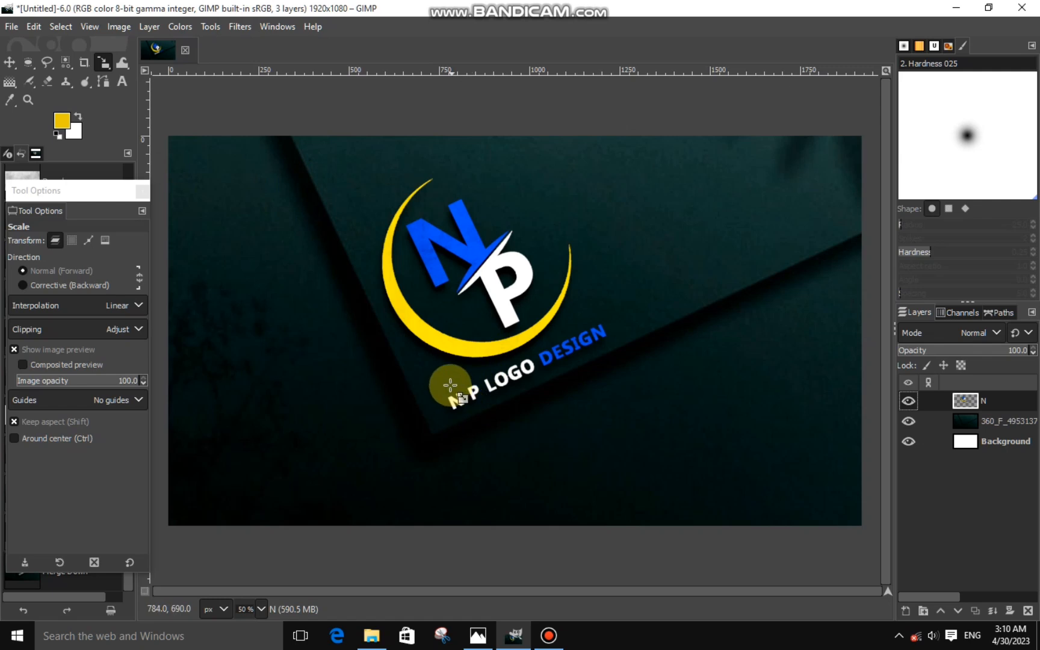
Step: Duplicate the N layer with the copy hidden, and darken the original N using Exposure at -1.744 and black level 0.002
{"action": "left_click", "coordinate": [974, 610]}
{"action": "left_click", "coordinate": [942, 417]}
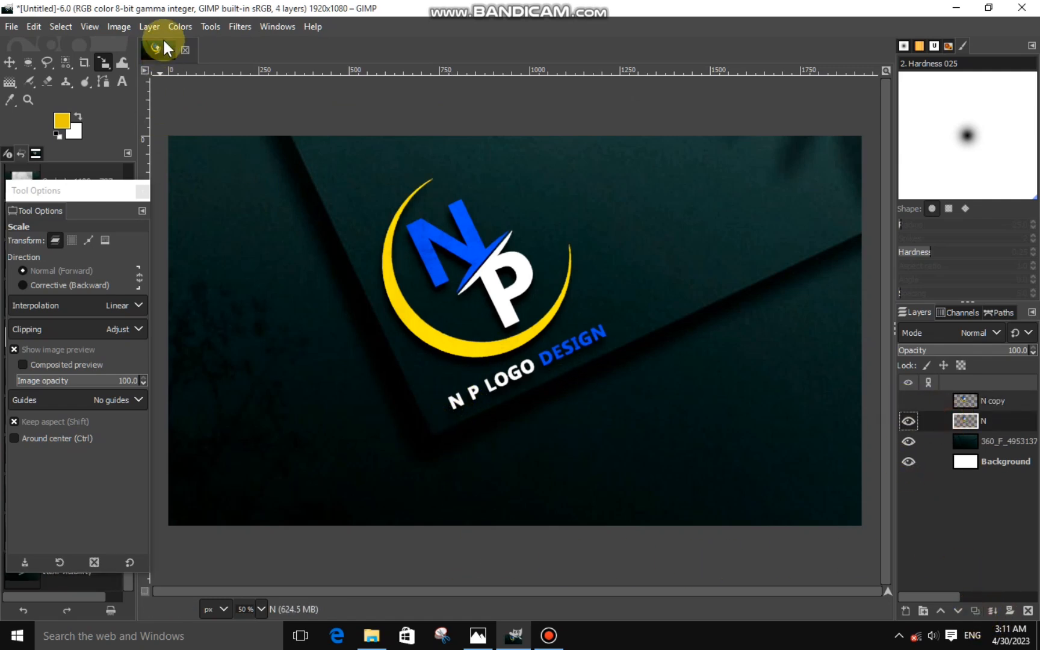
{"action": "left_click", "coordinate": [188, 28]}
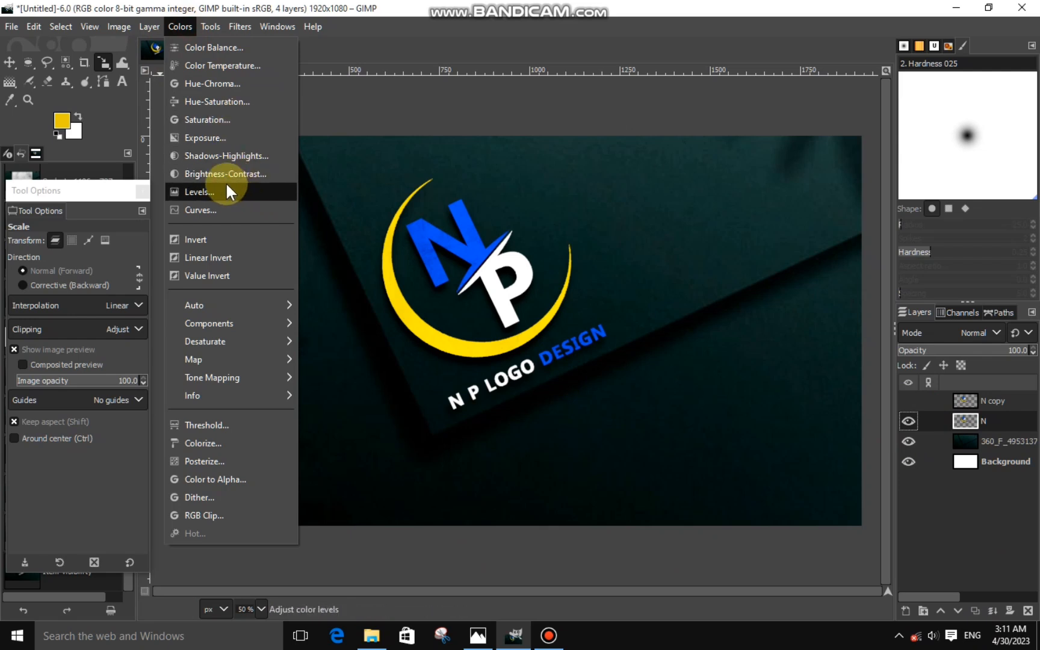
{"action": "left_click", "coordinate": [219, 138]}
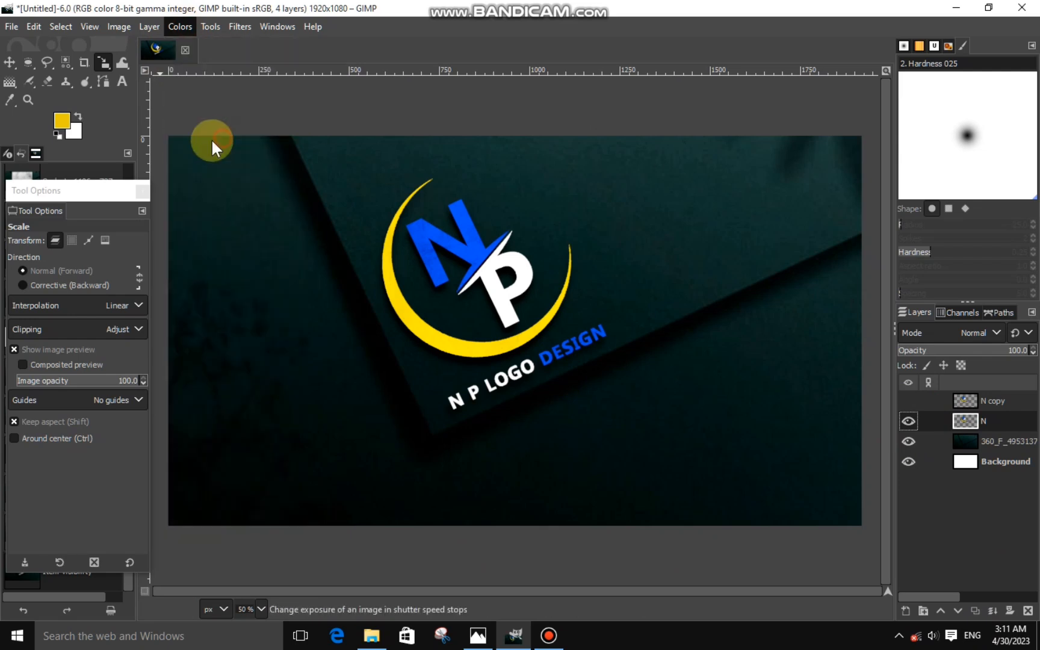
{"action": "left_click", "coordinate": [149, 113]}
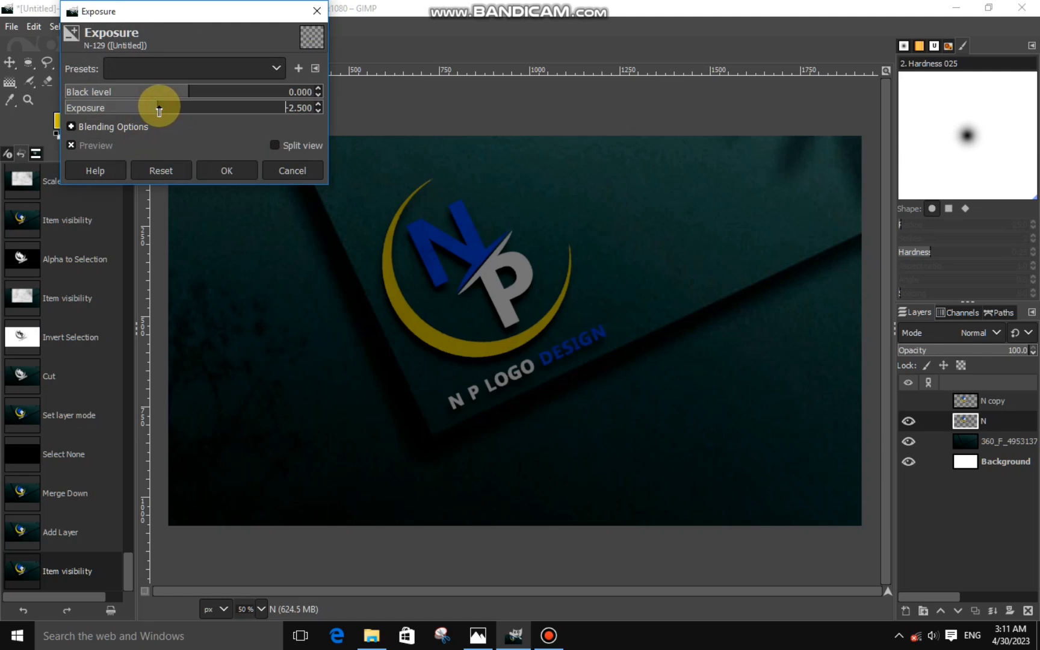
{"action": "left_click", "coordinate": [165, 106]}
{"action": "left_click", "coordinate": [190, 92]}
{"action": "left_click", "coordinate": [173, 107]}
{"action": "left_click", "coordinate": [167, 104]}
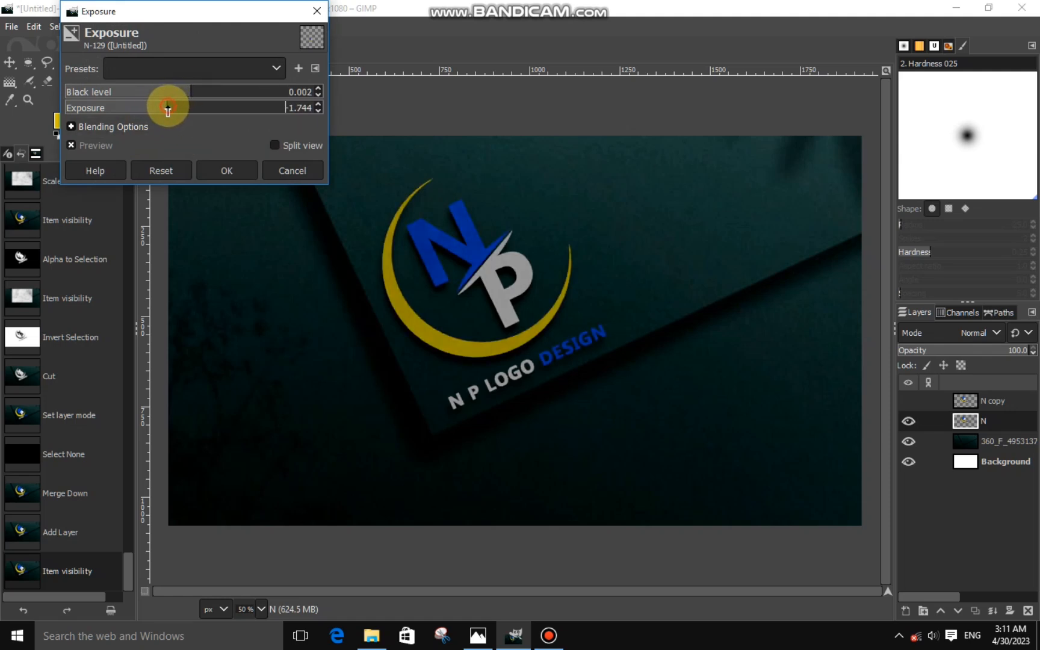
{"action": "left_click", "coordinate": [231, 172]}
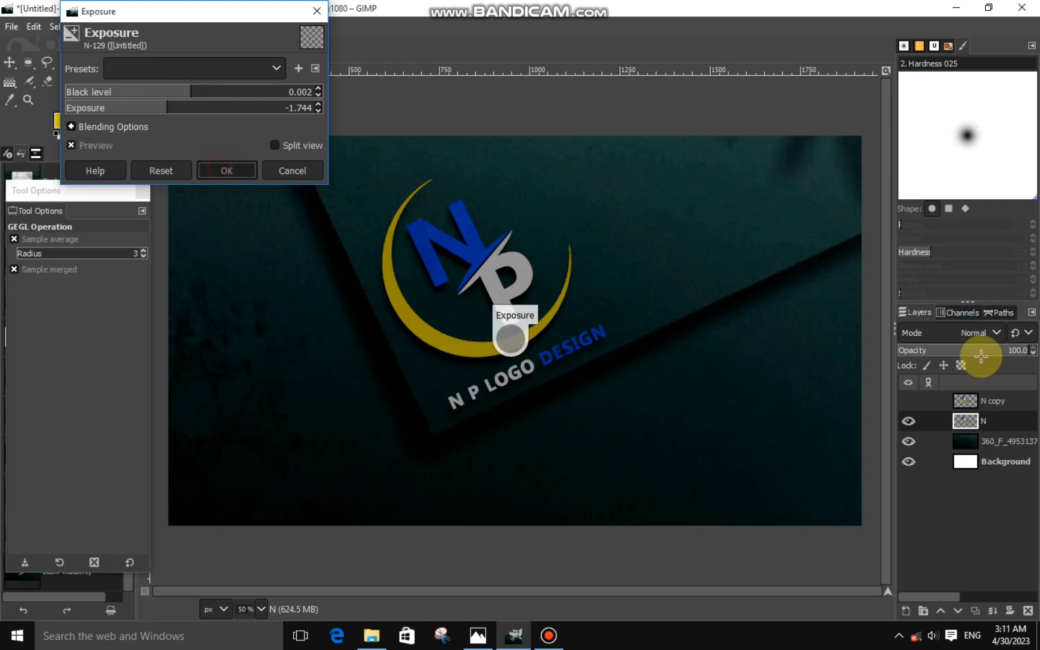
Step: Move the N copy layer beneath the darkened N layer, with N hidden and the copy visible
{"action": "left_click", "coordinate": [909, 400]}
{"action": "left_click_drag", "start_coordinate": [967, 401], "coordinate": [960, 426]}
{"action": "left_click", "coordinate": [909, 400]}
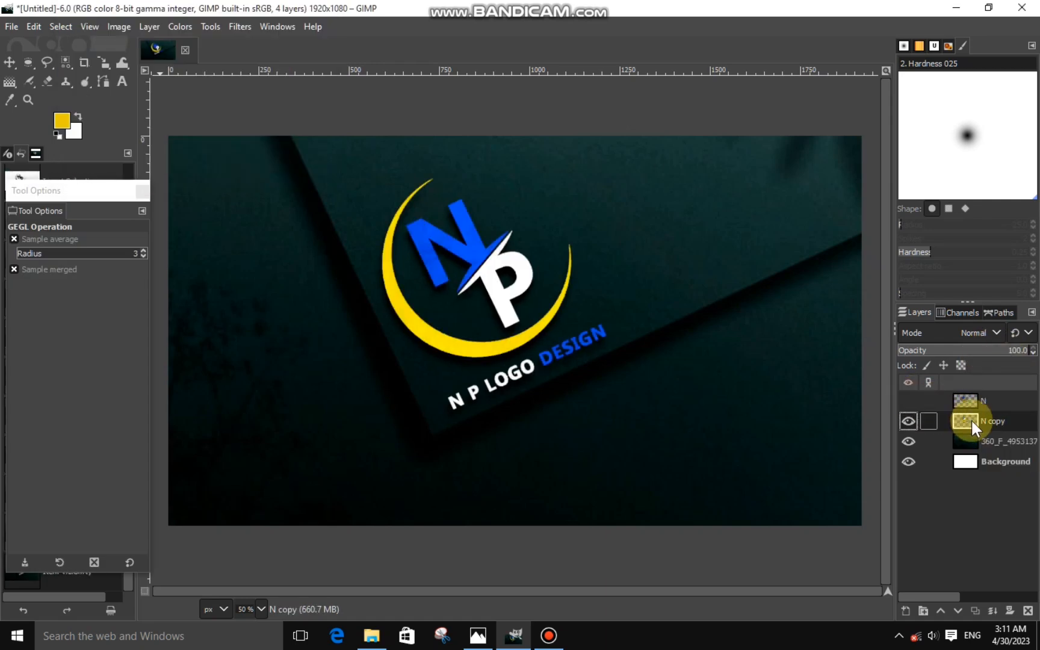
Step: Brighten the N copy layer by raising its exposure with the Exposure adjustment
{"action": "left_click", "coordinate": [181, 26]}
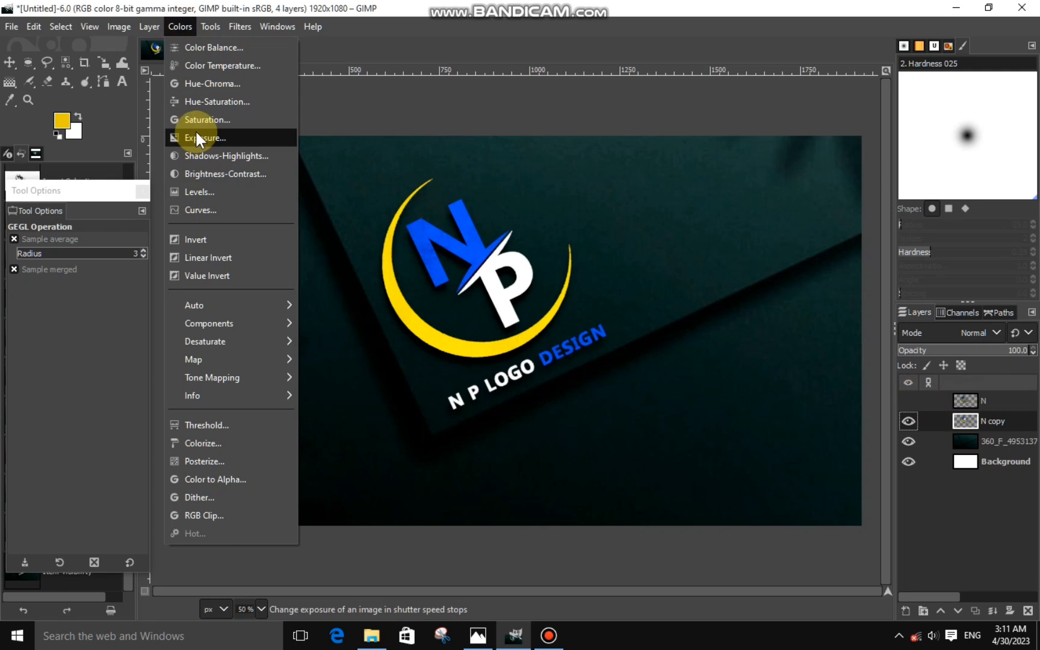
{"action": "left_click", "coordinate": [196, 135]}
{"action": "left_click_drag", "start_coordinate": [222, 111], "coordinate": [228, 111]}
{"action": "left_click", "coordinate": [229, 171]}
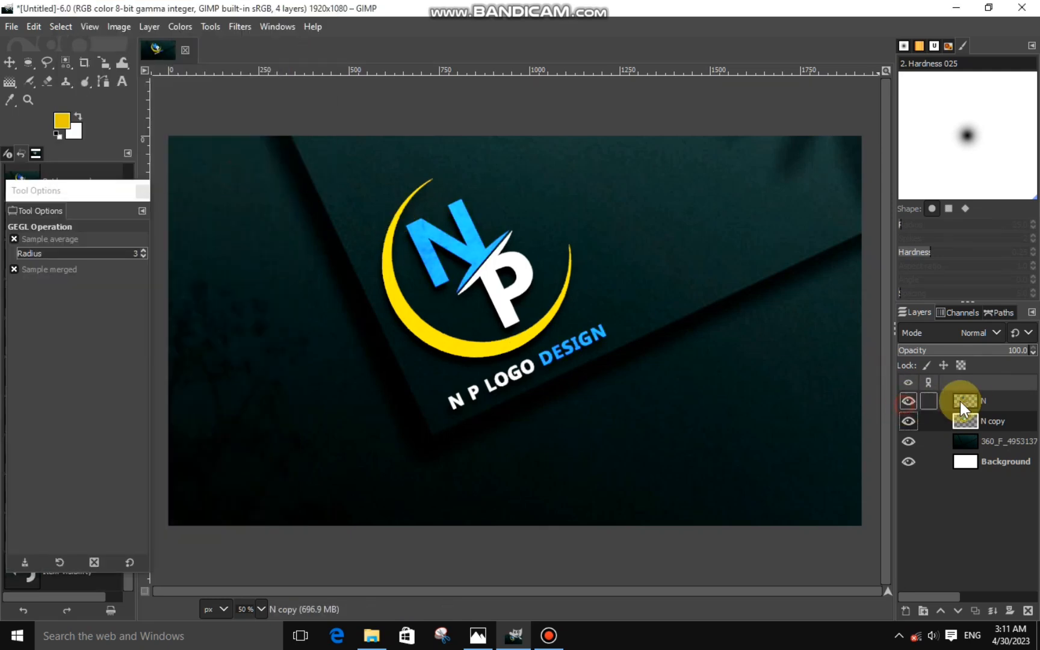
Step: Show the darkened N layer above the brightened copy and activate the Scale tool
{"action": "left_click", "coordinate": [908, 401]}
{"action": "left_click", "coordinate": [104, 62]}
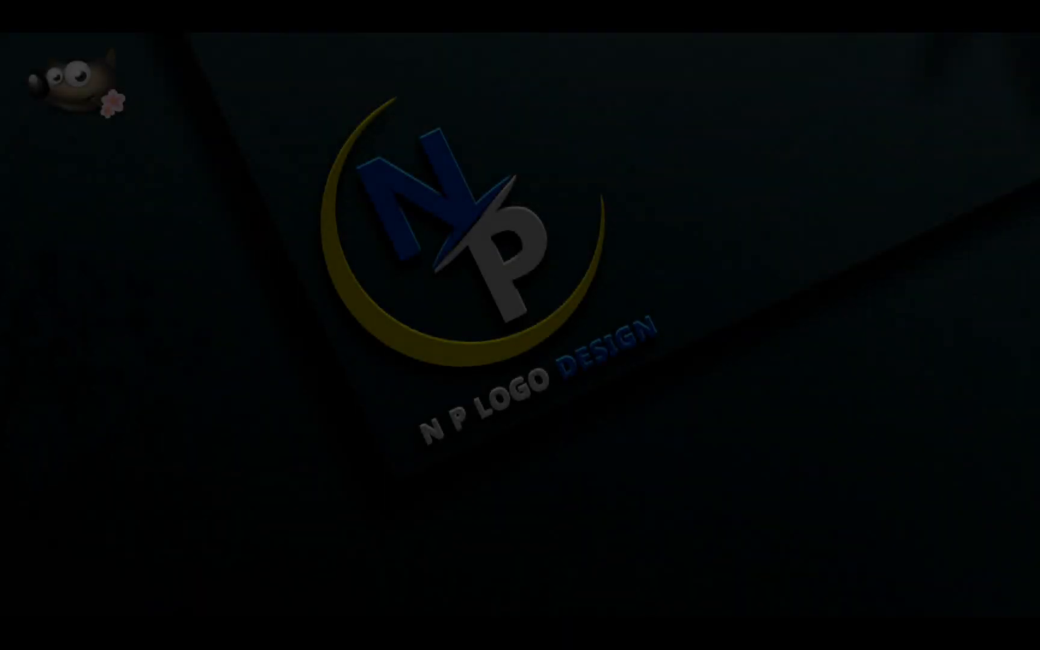